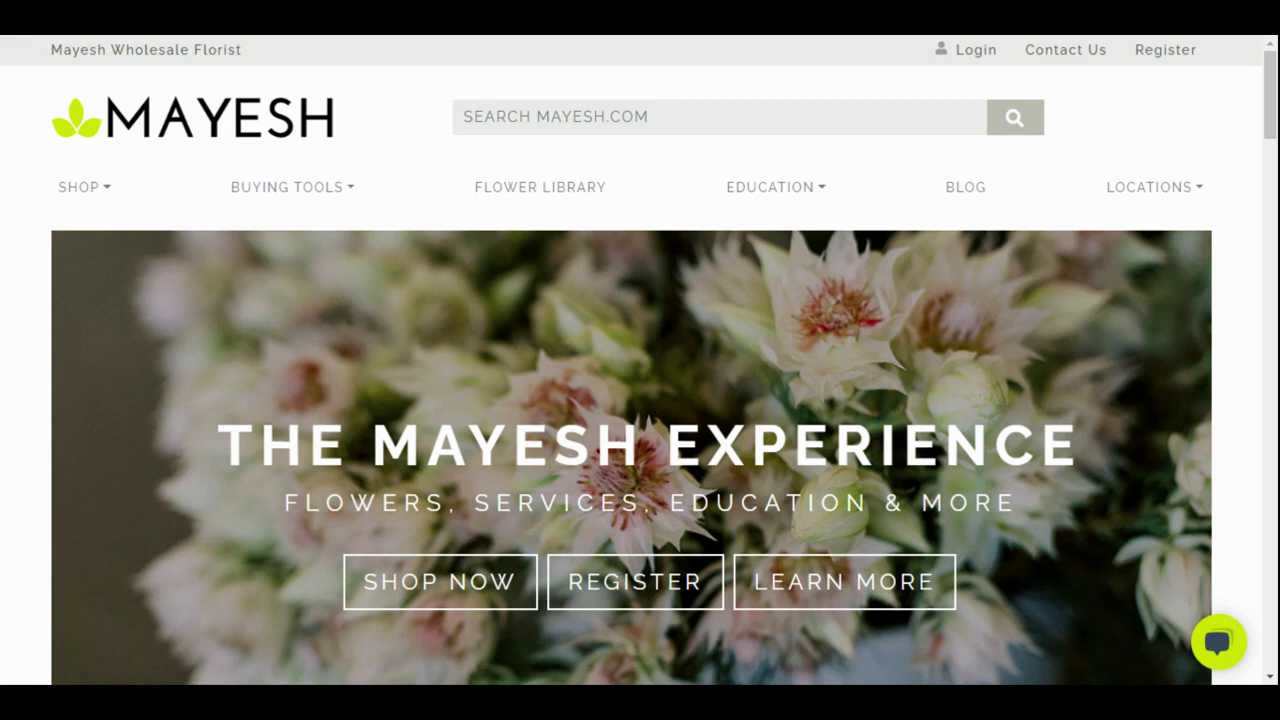
Sign in to the returning customer account using the autofilled e-mail and password
{"action": "left_click", "coordinate": [312, 190]}
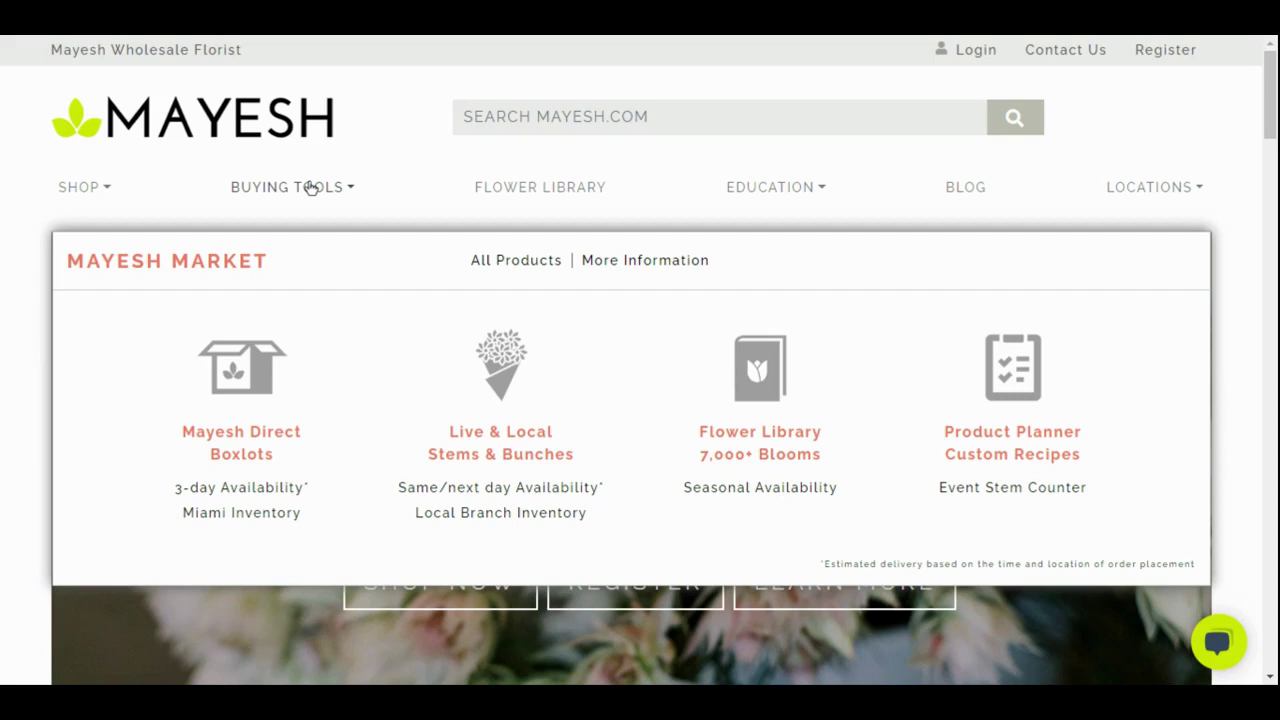
{"action": "left_click", "coordinate": [312, 190]}
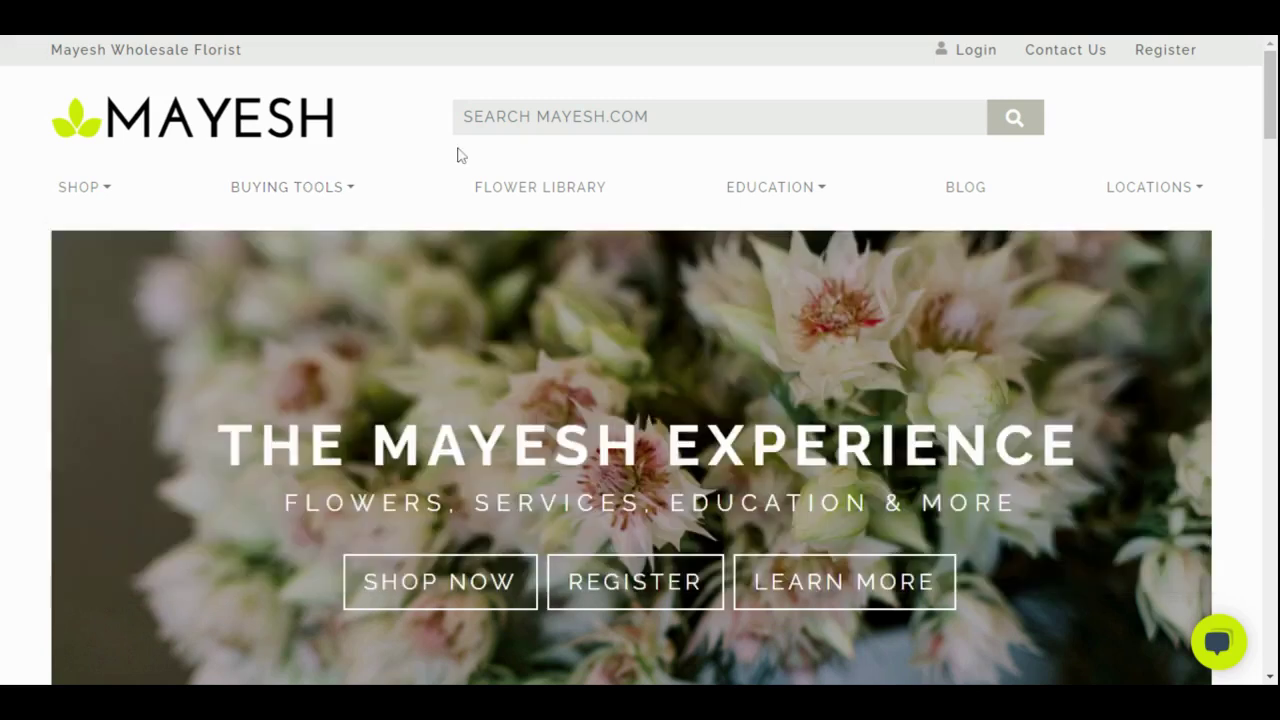
{"action": "left_click", "coordinate": [967, 58]}
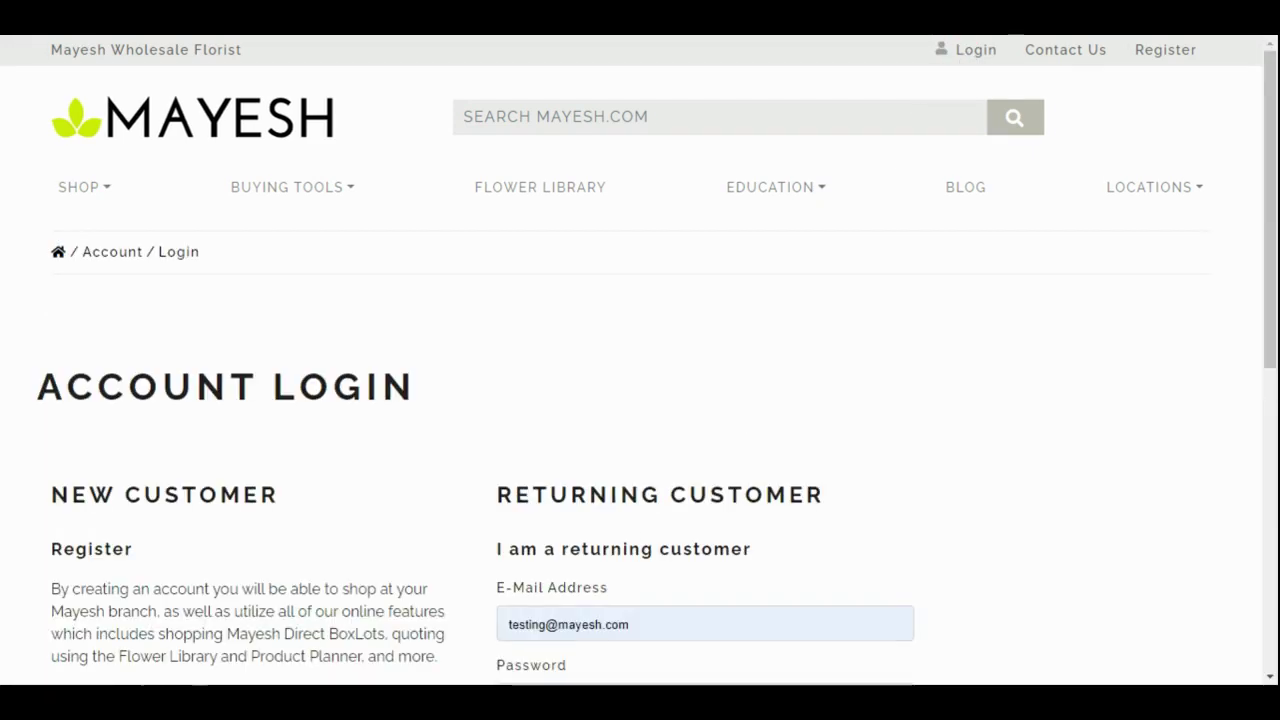
{"action": "scroll", "coordinate": [720, 423], "scroll_direction": "down", "scroll_amount": 3}
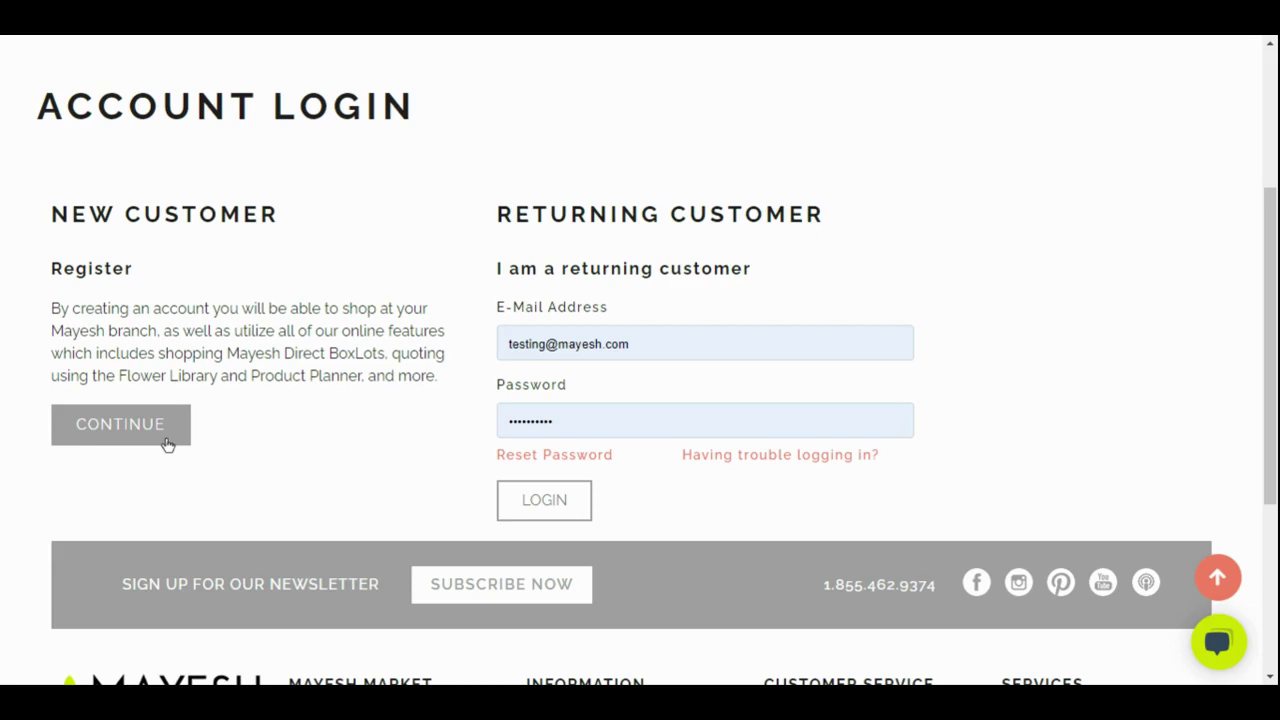
{"action": "scroll", "coordinate": [167, 444], "scroll_direction": "up", "scroll_amount": 1}
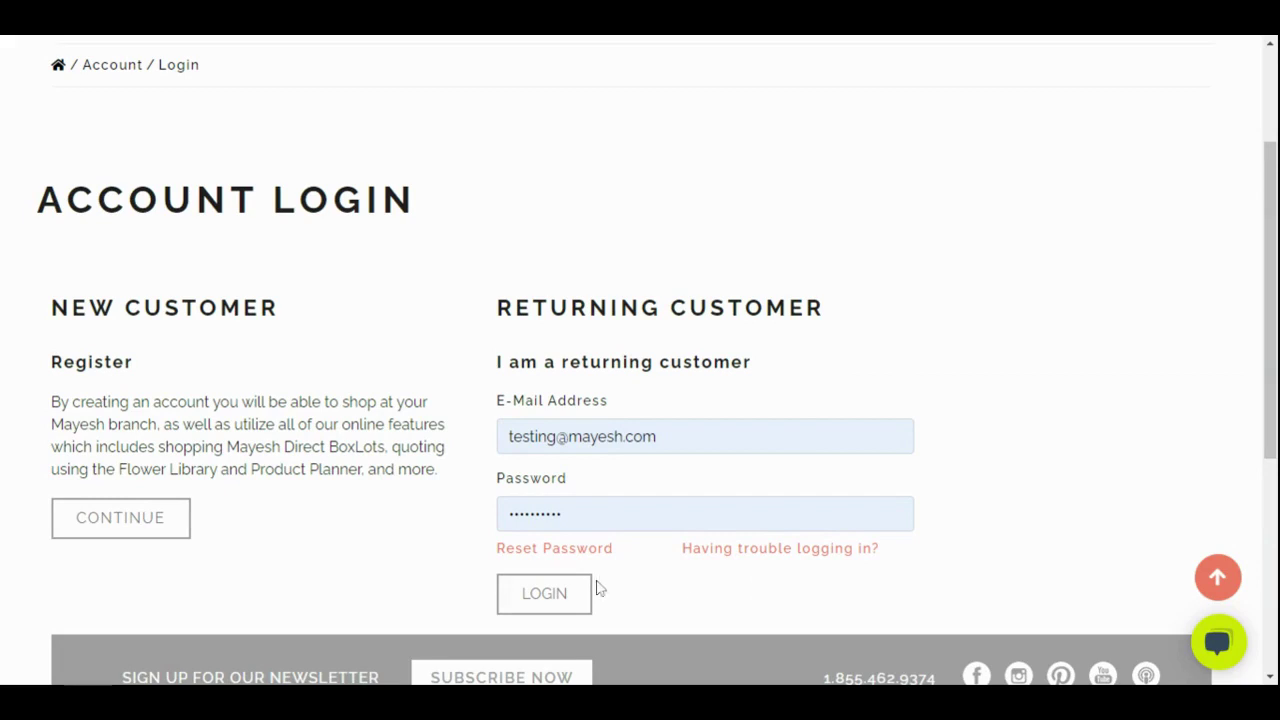
{"action": "left_click", "coordinate": [565, 596]}
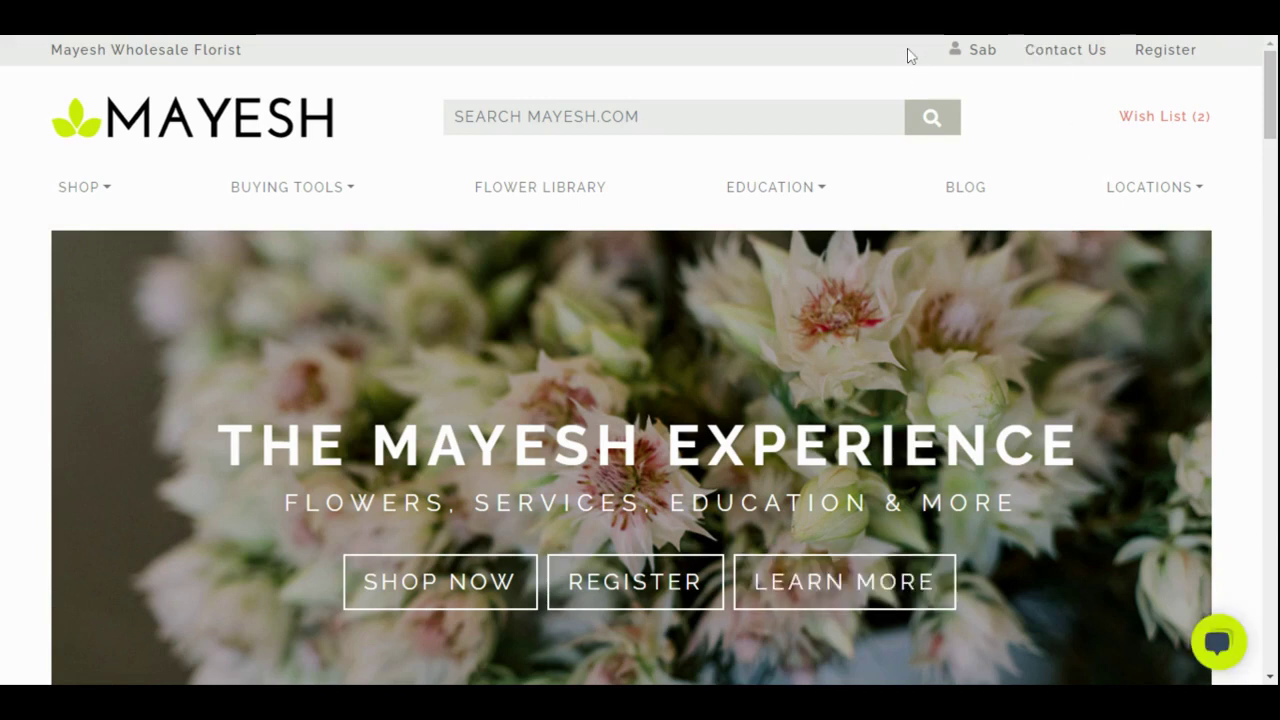
Go to Mayesh Direct BoxLots from the Mayesh Market menu and browse the product grid
{"action": "left_click", "coordinate": [251, 192]}
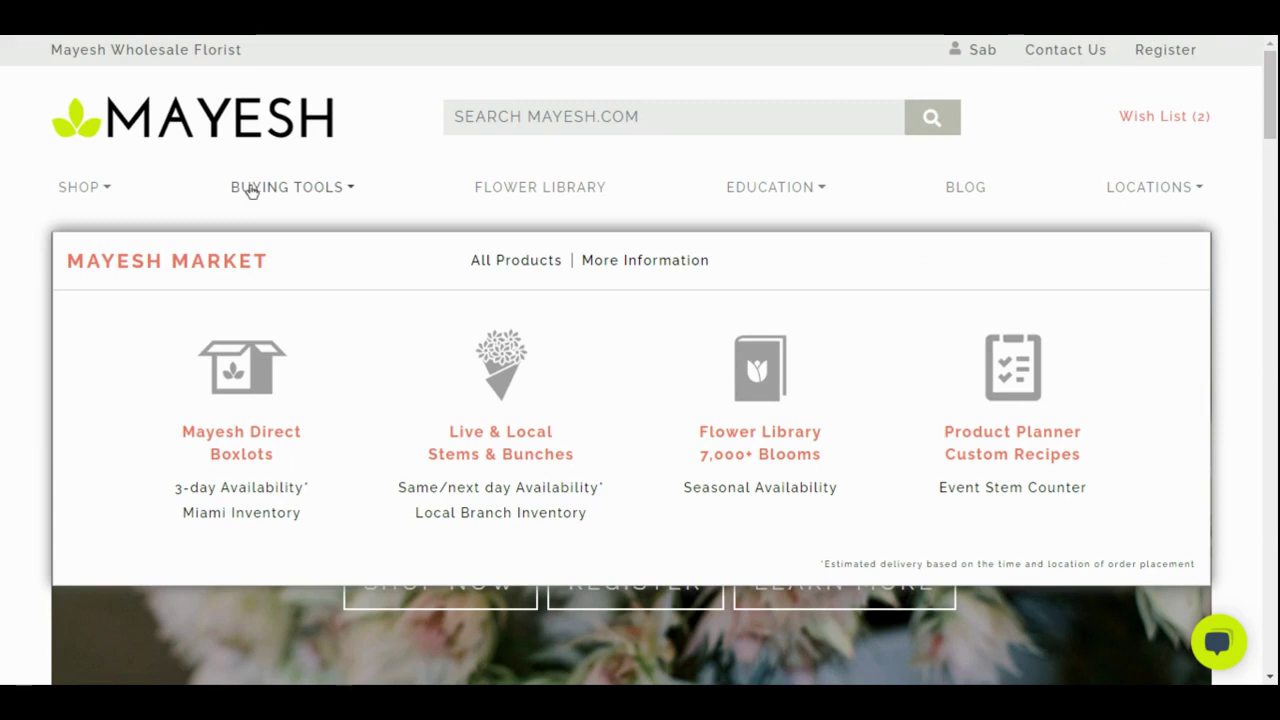
{"action": "left_click", "coordinate": [240, 360]}
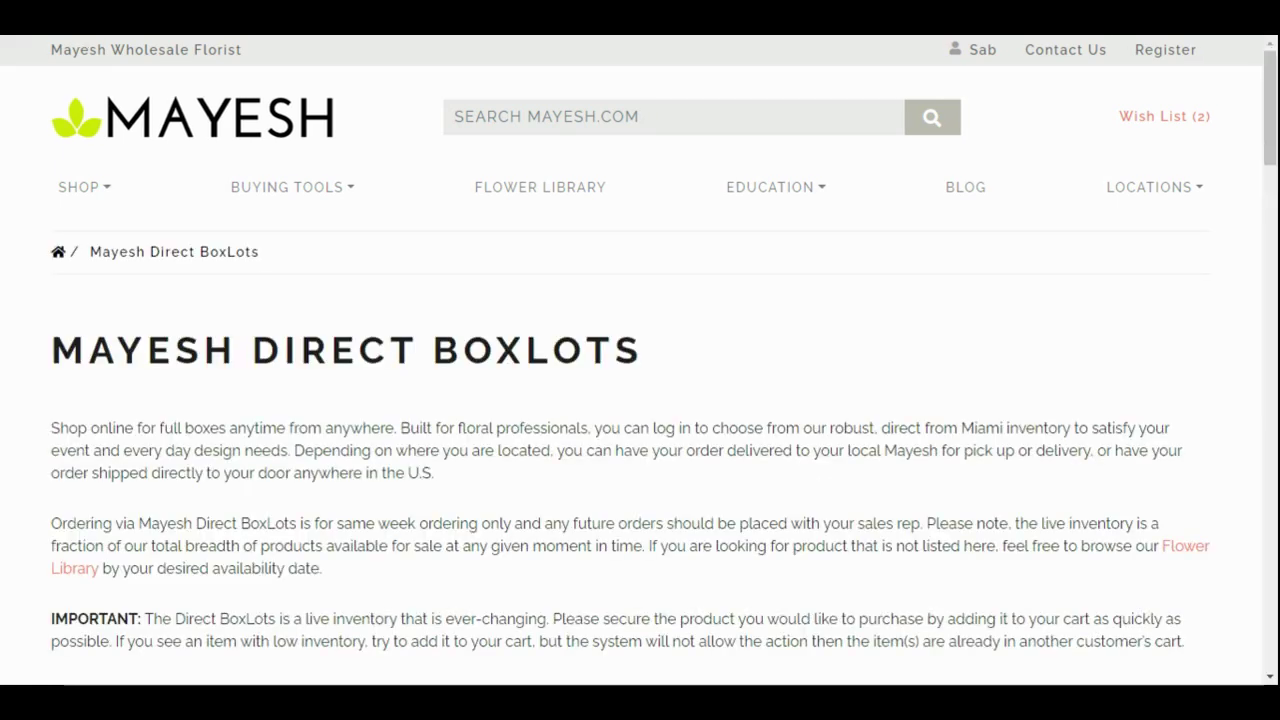
{"action": "scroll", "coordinate": [420, 505], "scroll_direction": "down", "scroll_amount": 3}
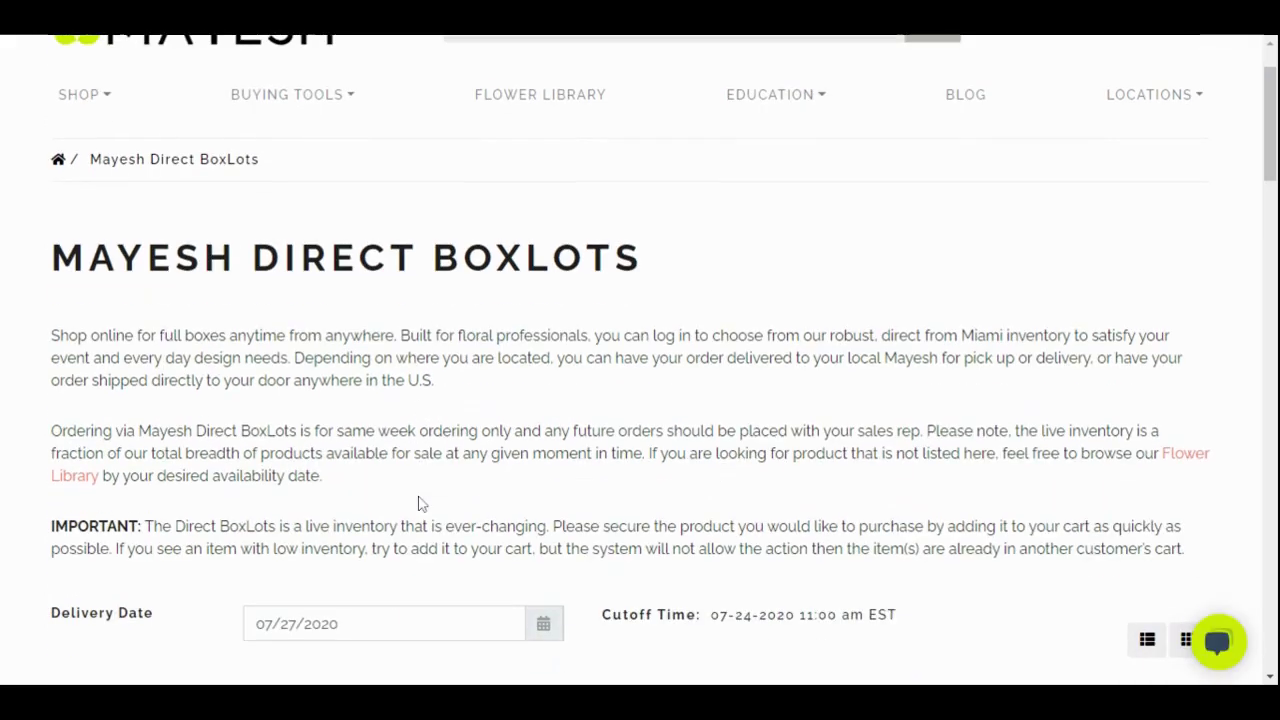
{"action": "scroll", "coordinate": [420, 505], "scroll_direction": "down", "scroll_amount": 1}
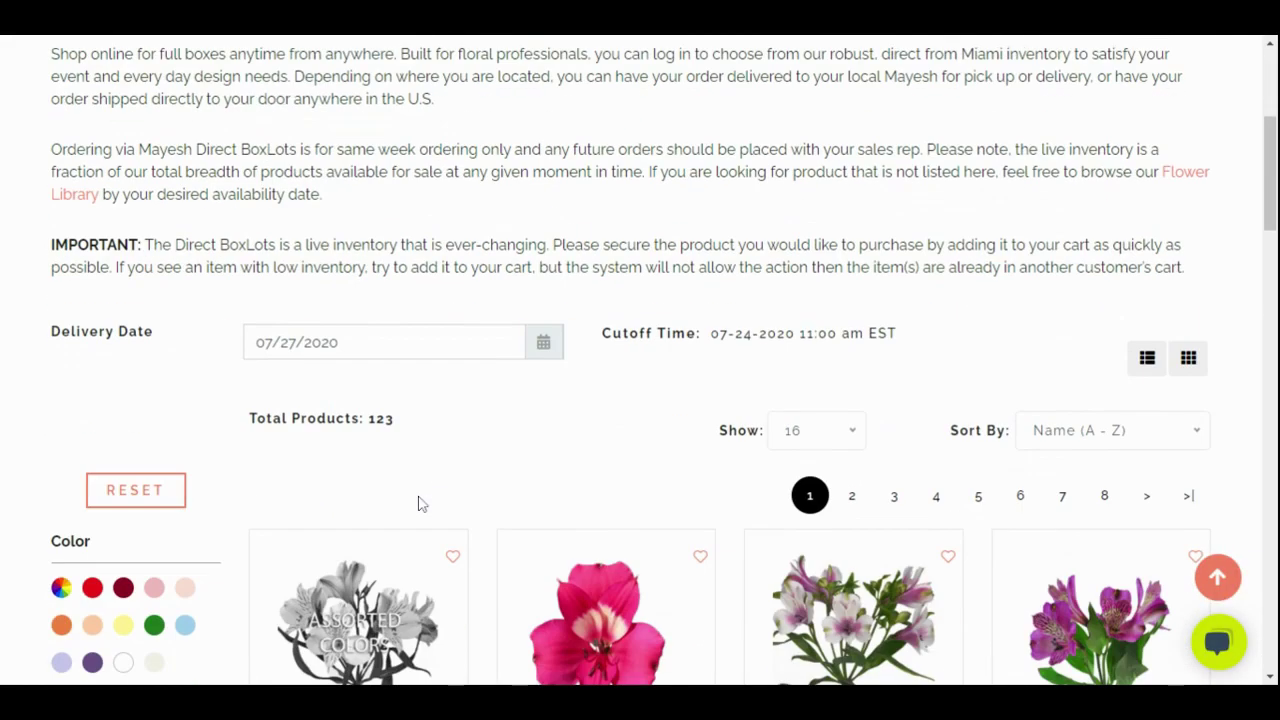
{"action": "scroll", "coordinate": [420, 505], "scroll_direction": "down", "scroll_amount": 1}
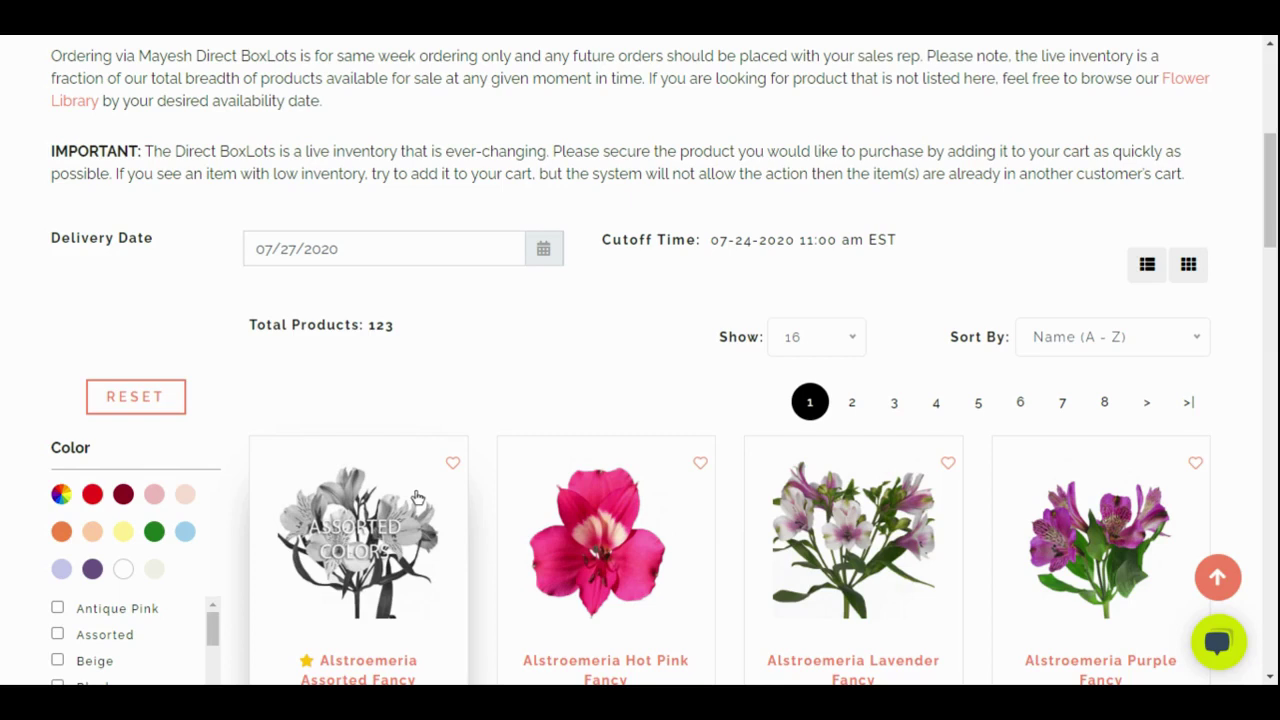
{"action": "scroll", "coordinate": [418, 497], "scroll_direction": "down", "scroll_amount": 1}
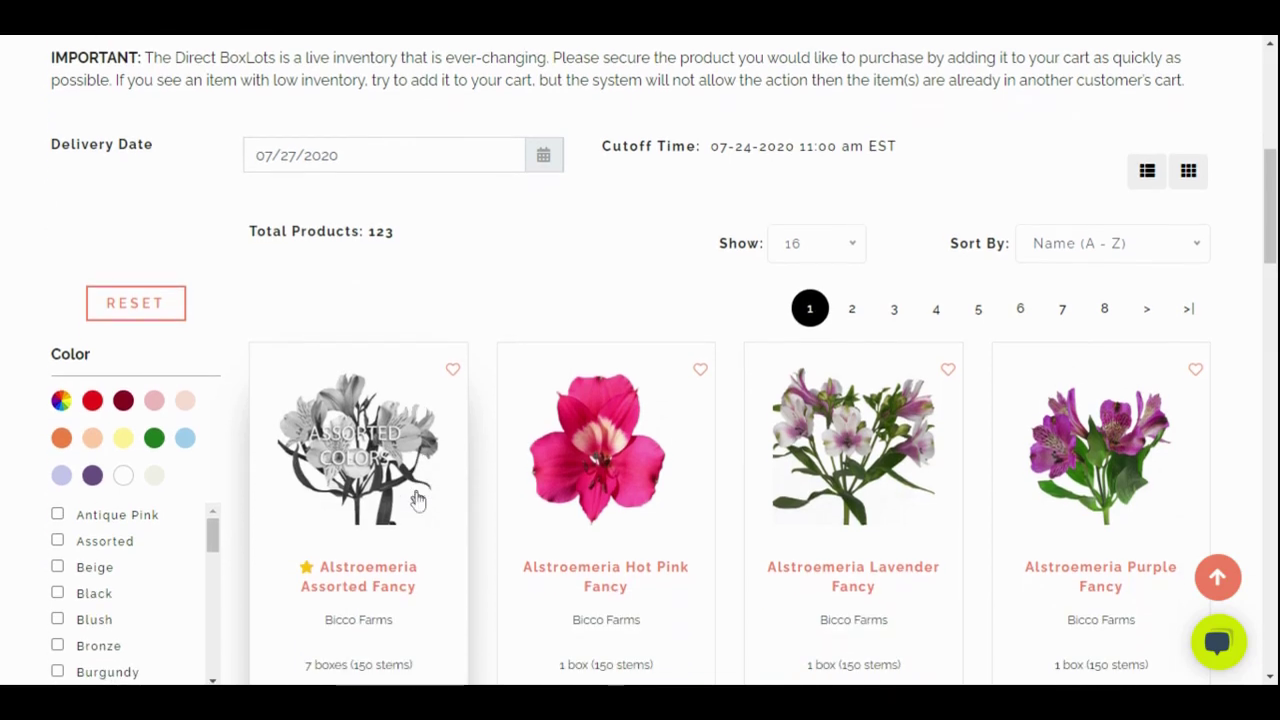
{"action": "scroll", "coordinate": [414, 500], "scroll_direction": "down", "scroll_amount": 1}
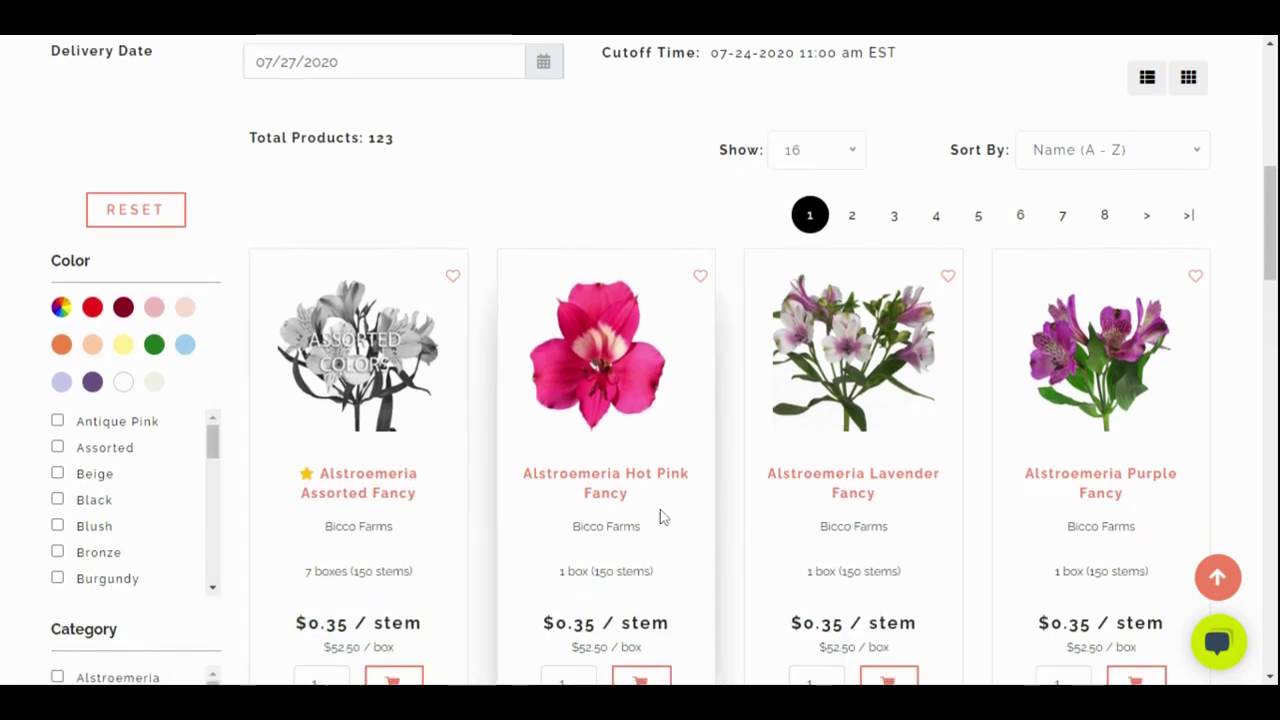
{"action": "scroll", "coordinate": [680, 520], "scroll_direction": "up", "scroll_amount": 1}
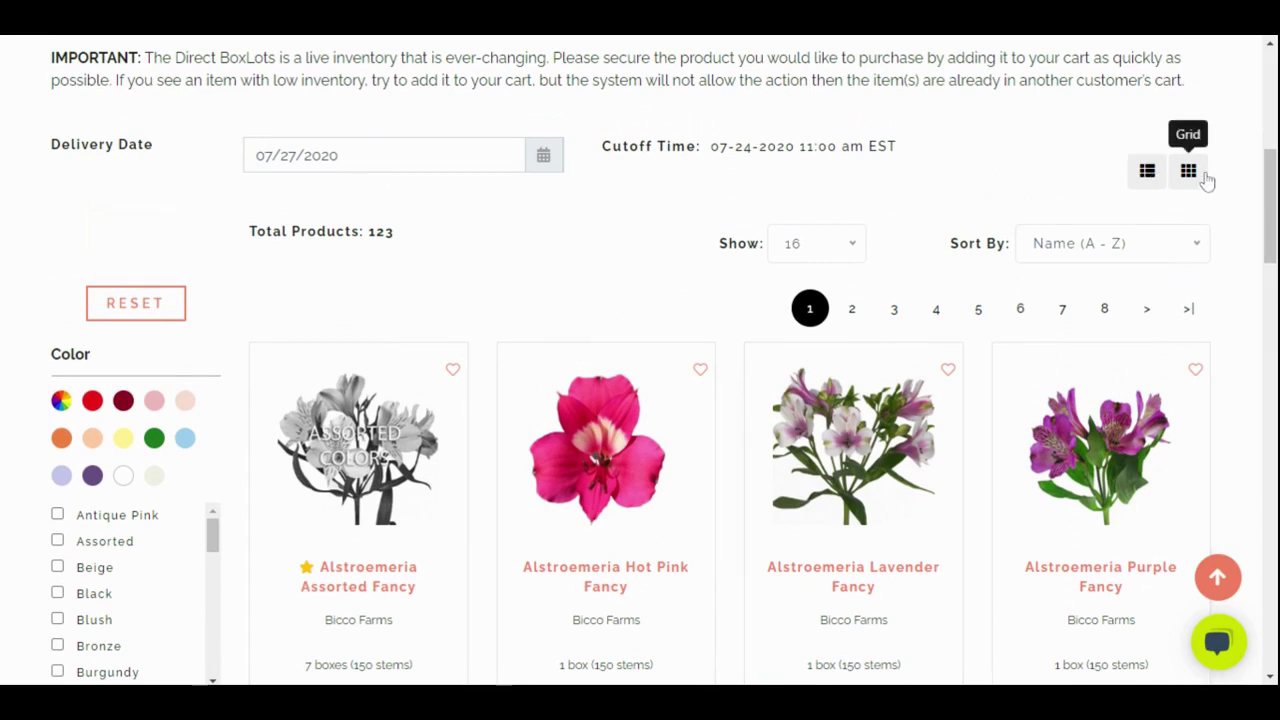
{"action": "left_click", "coordinate": [1147, 171]}
{"action": "scroll", "coordinate": [680, 455], "scroll_direction": "down", "scroll_amount": 3}
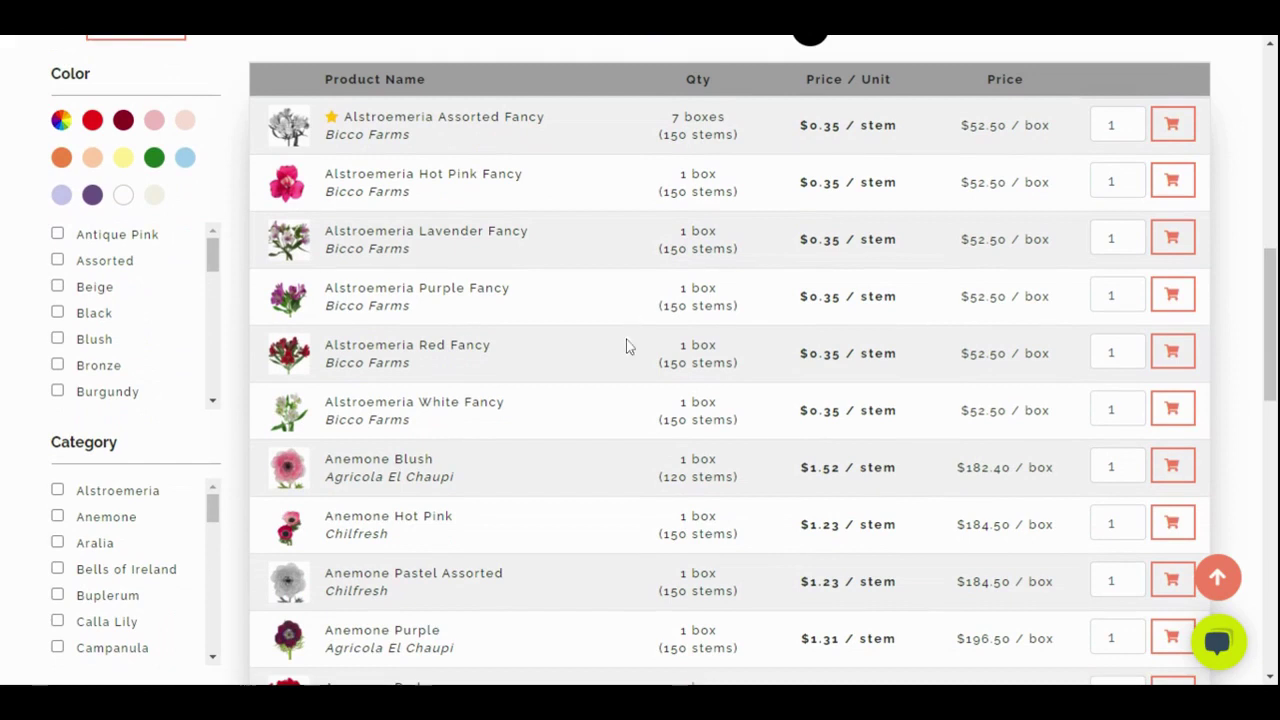
{"action": "scroll", "coordinate": [600, 385], "scroll_direction": "down", "scroll_amount": 2}
{"action": "scroll", "coordinate": [600, 406], "scroll_direction": "up", "scroll_amount": 4}
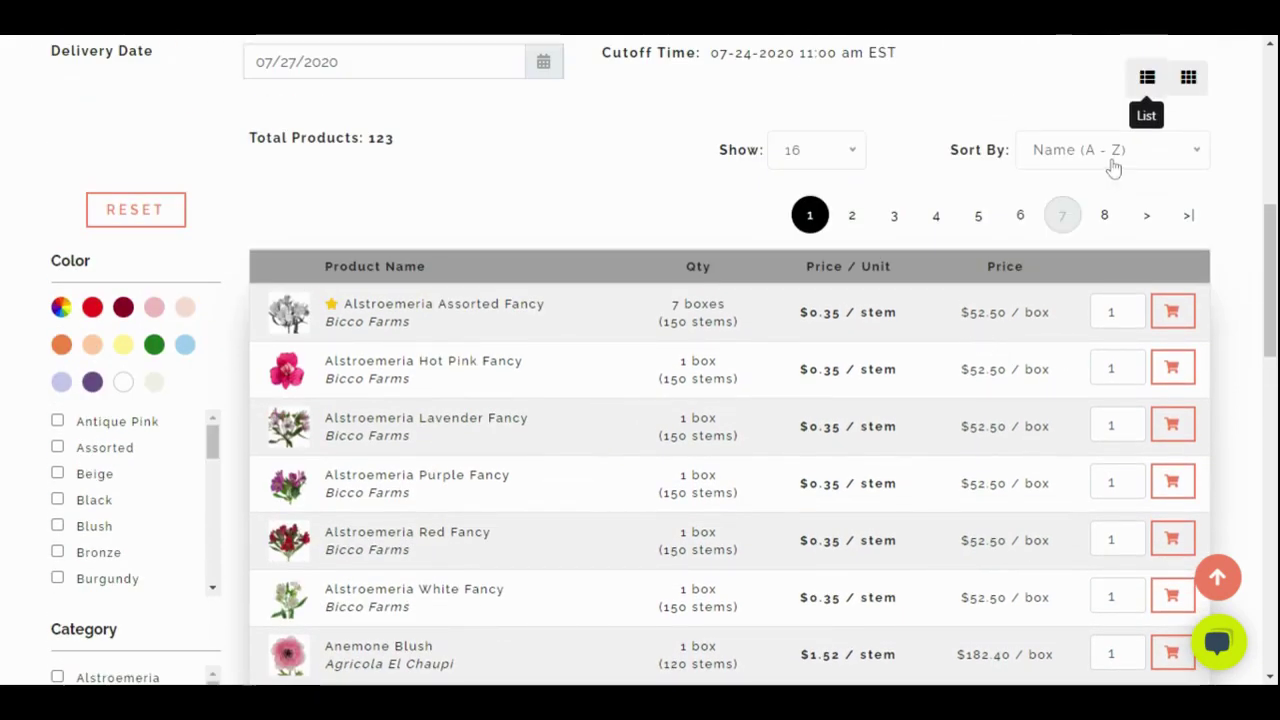
{"action": "left_click", "coordinate": [1188, 77]}
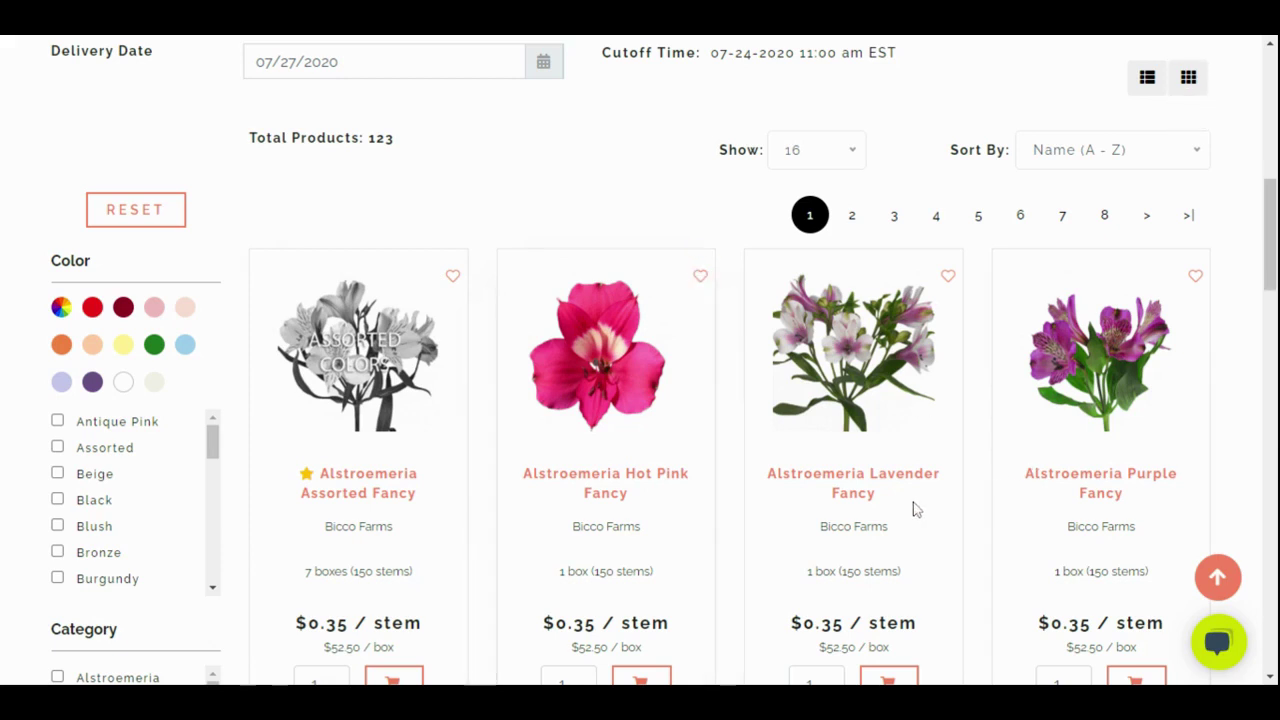
Raise the Alstroemeria Assorted Fancy quantity to 2 in the BoxLots listing
{"action": "scroll", "coordinate": [866, 509], "scroll_direction": "down", "scroll_amount": 3}
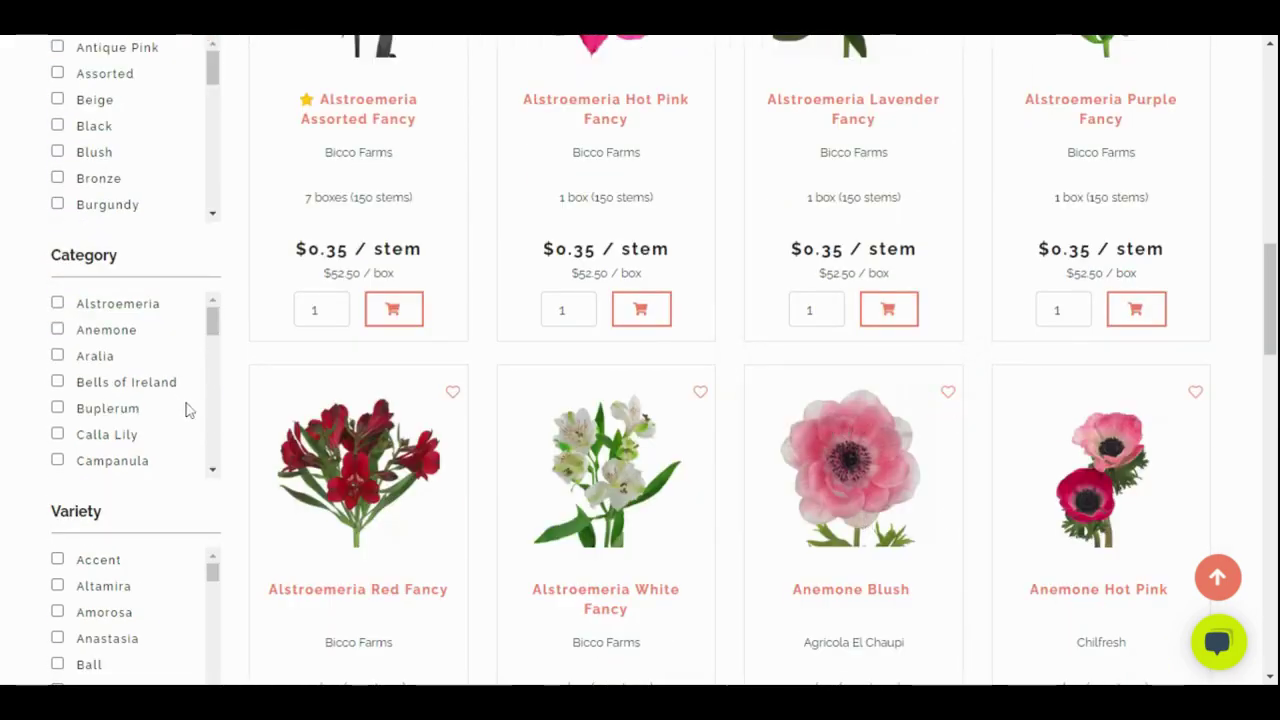
{"action": "scroll", "coordinate": [520, 477], "scroll_direction": "up", "scroll_amount": 2}
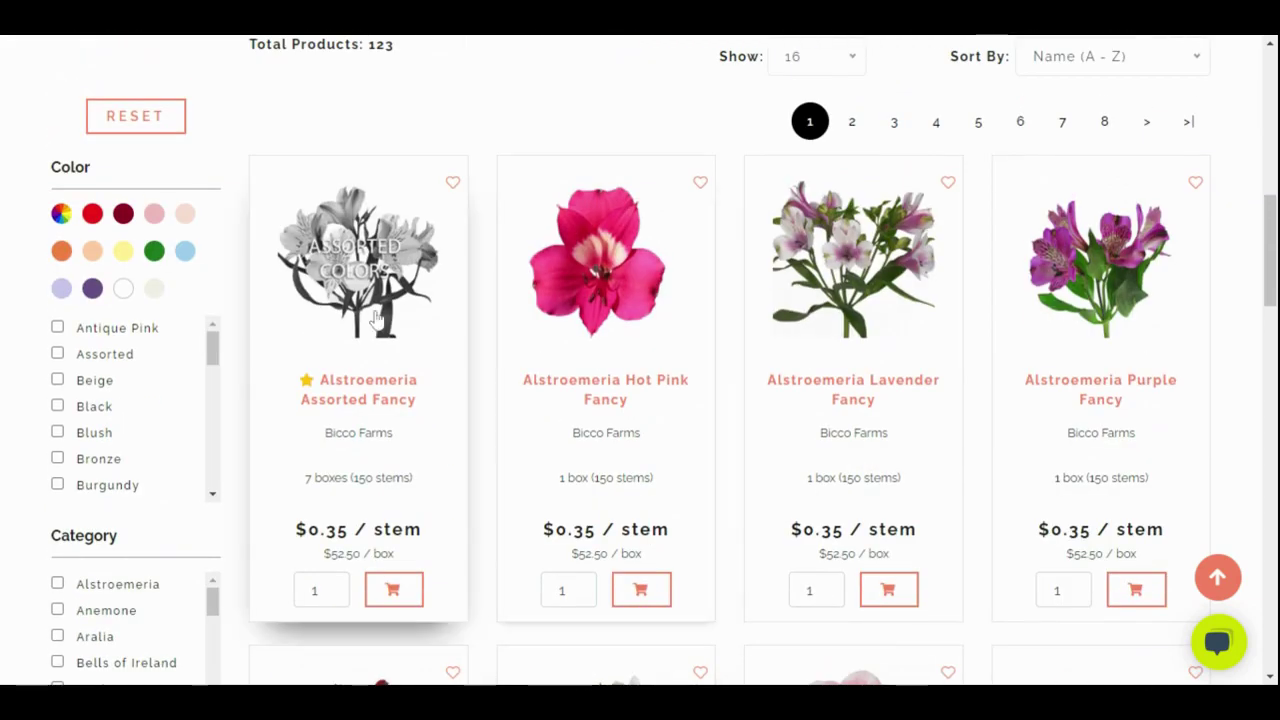
{"action": "mouse_move", "coordinate": [315, 385]}
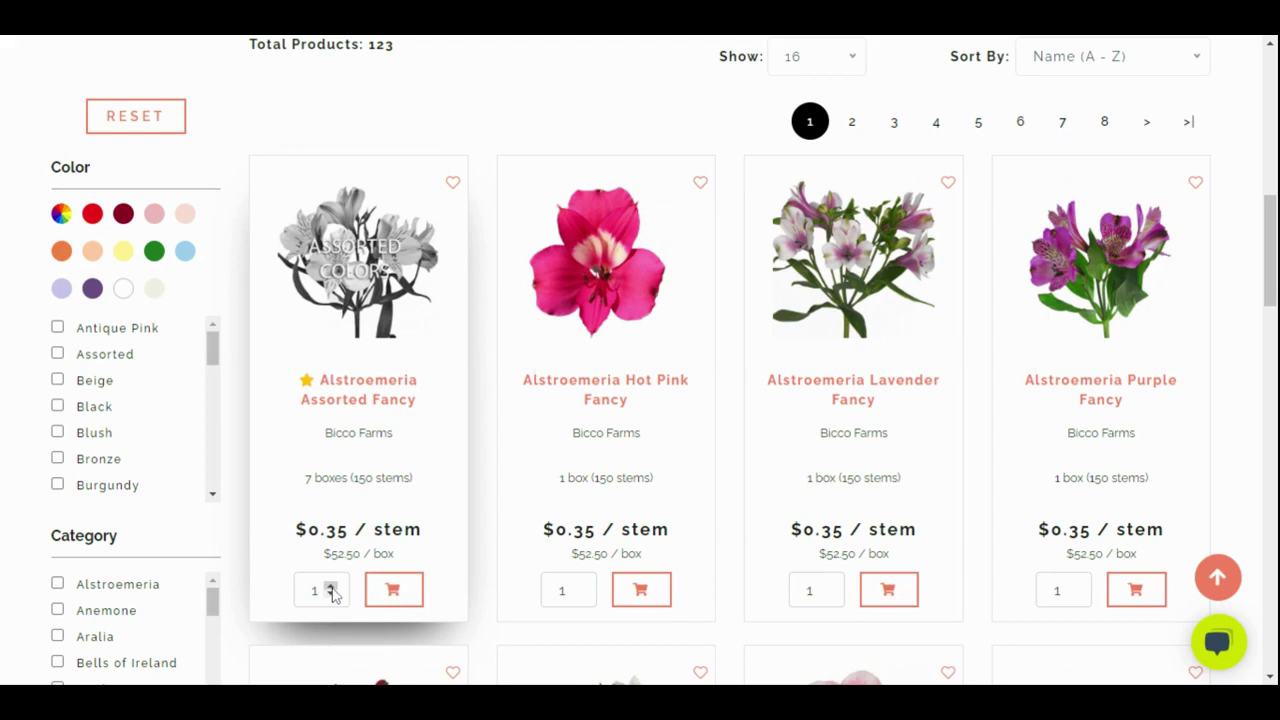
{"action": "left_click", "coordinate": [332, 589]}
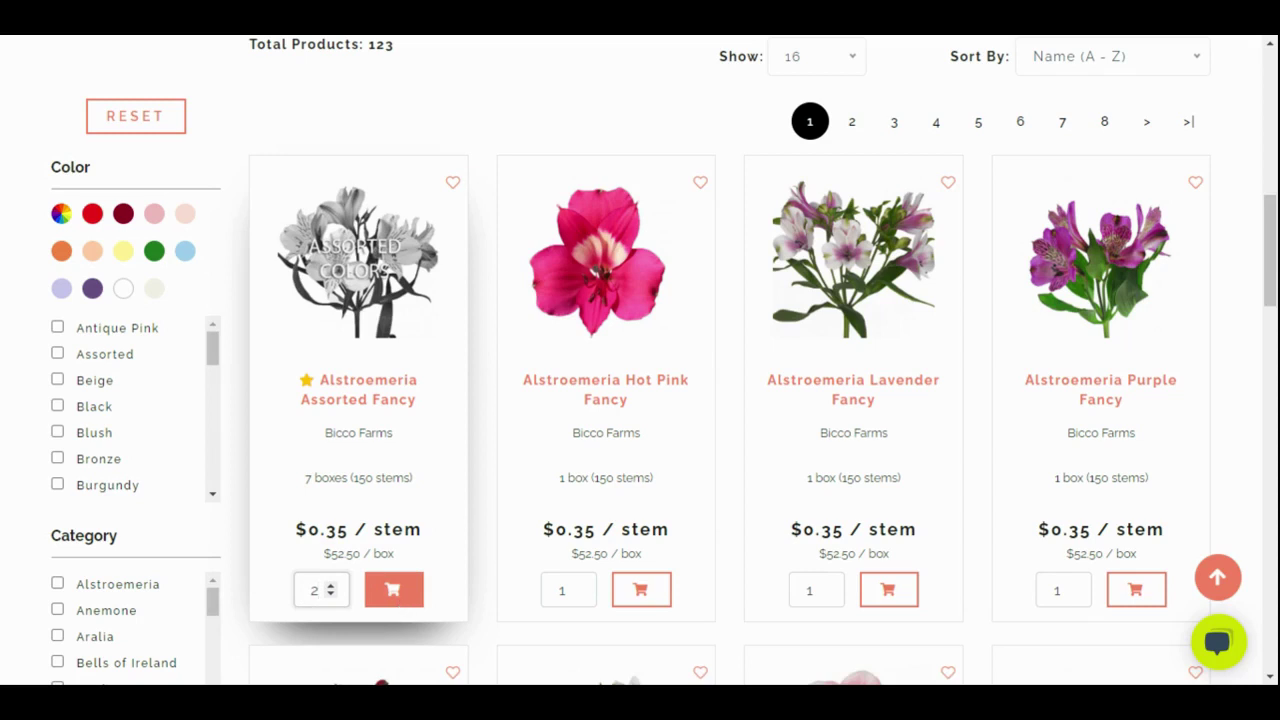
{"action": "scroll", "coordinate": [405, 608], "scroll_direction": "down", "scroll_amount": 1}
{"action": "scroll", "coordinate": [405, 608], "scroll_direction": "down", "scroll_amount": 2}
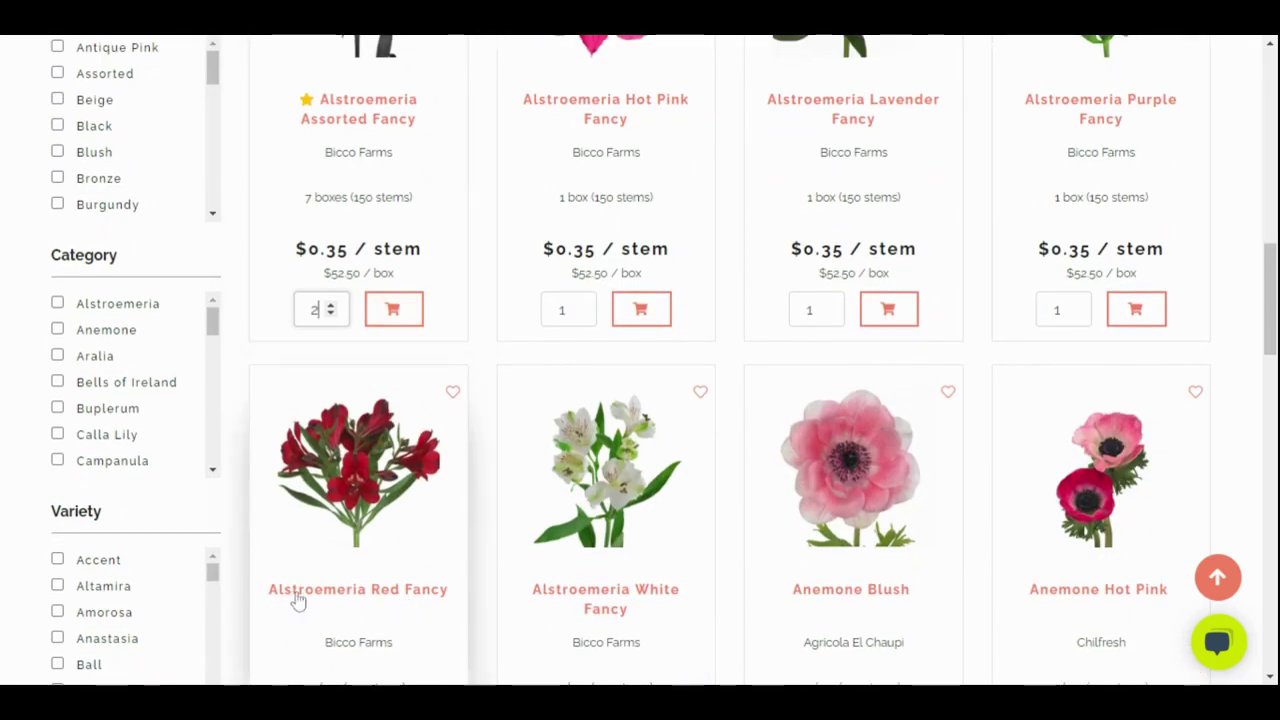
{"action": "scroll", "coordinate": [296, 614], "scroll_direction": "up", "scroll_amount": 10}
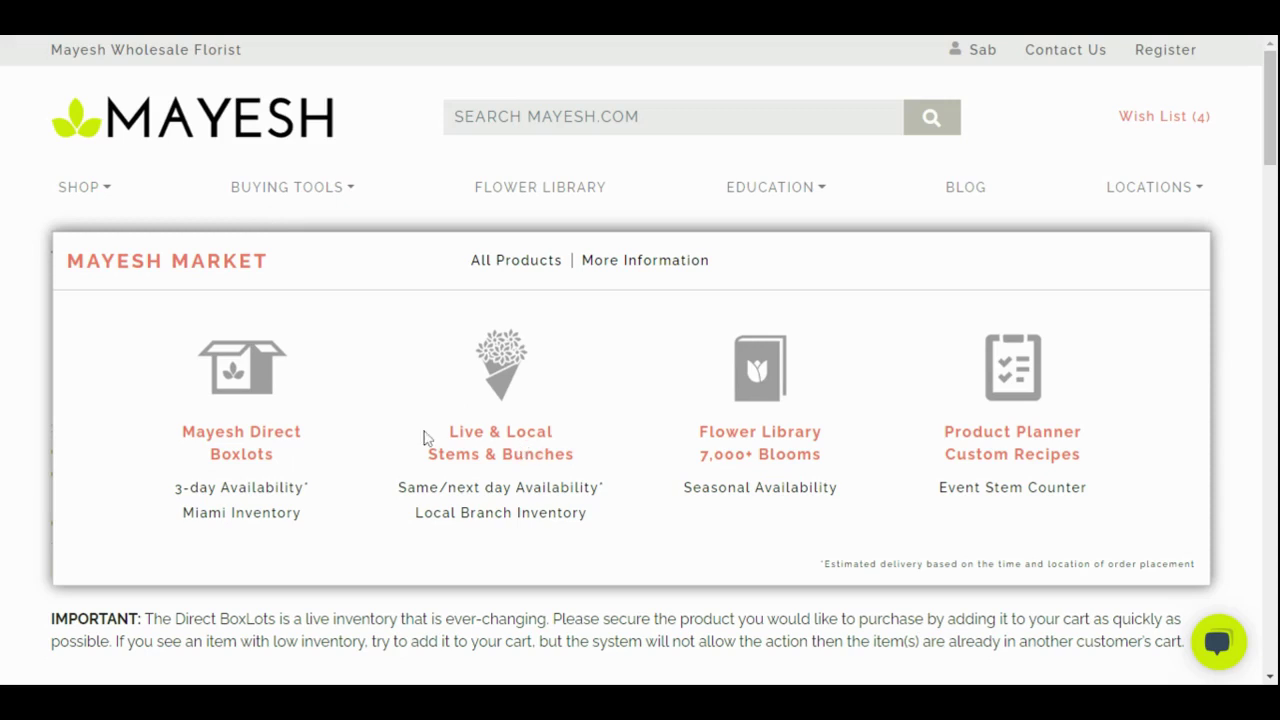
Open the Live & Local stems and bunches listing and show it as a table
{"action": "left_click", "coordinate": [371, 533]}
{"action": "scroll", "coordinate": [371, 533], "scroll_direction": "down", "scroll_amount": 3}
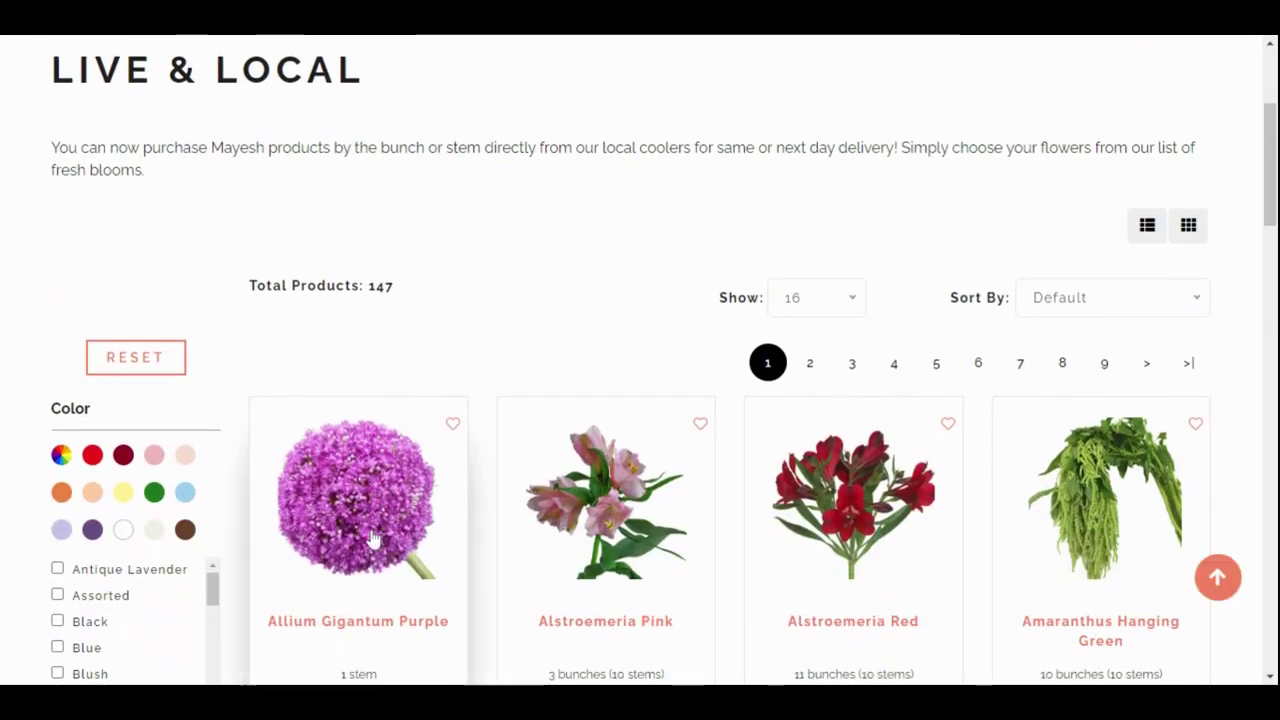
{"action": "scroll", "coordinate": [371, 540], "scroll_direction": "down", "scroll_amount": 1}
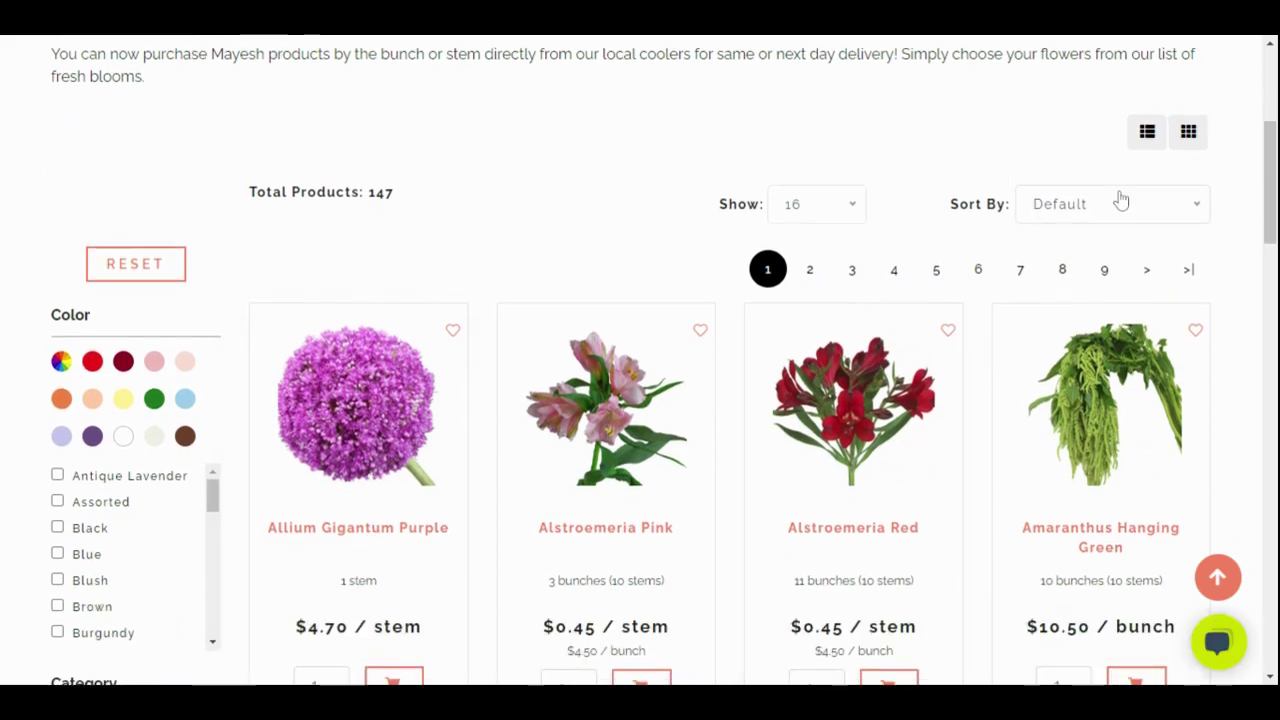
{"action": "left_click", "coordinate": [1146, 134]}
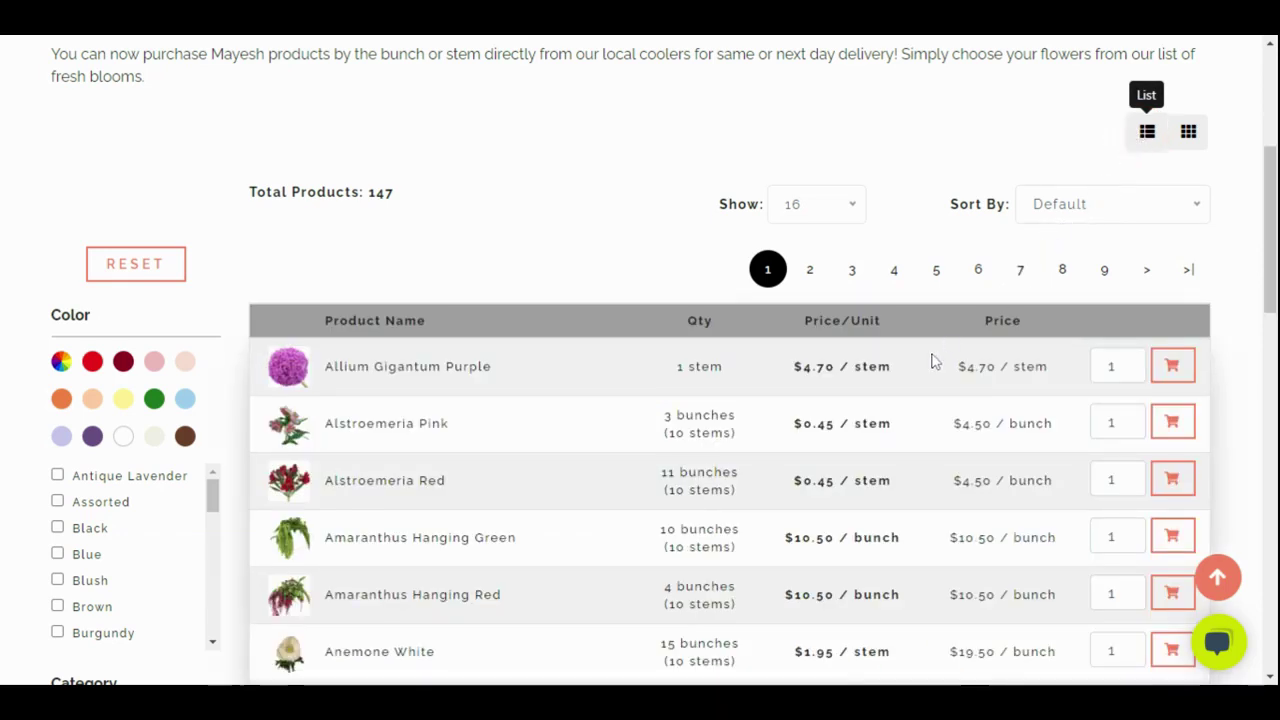
{"action": "scroll", "coordinate": [931, 361], "scroll_direction": "down", "scroll_amount": 3}
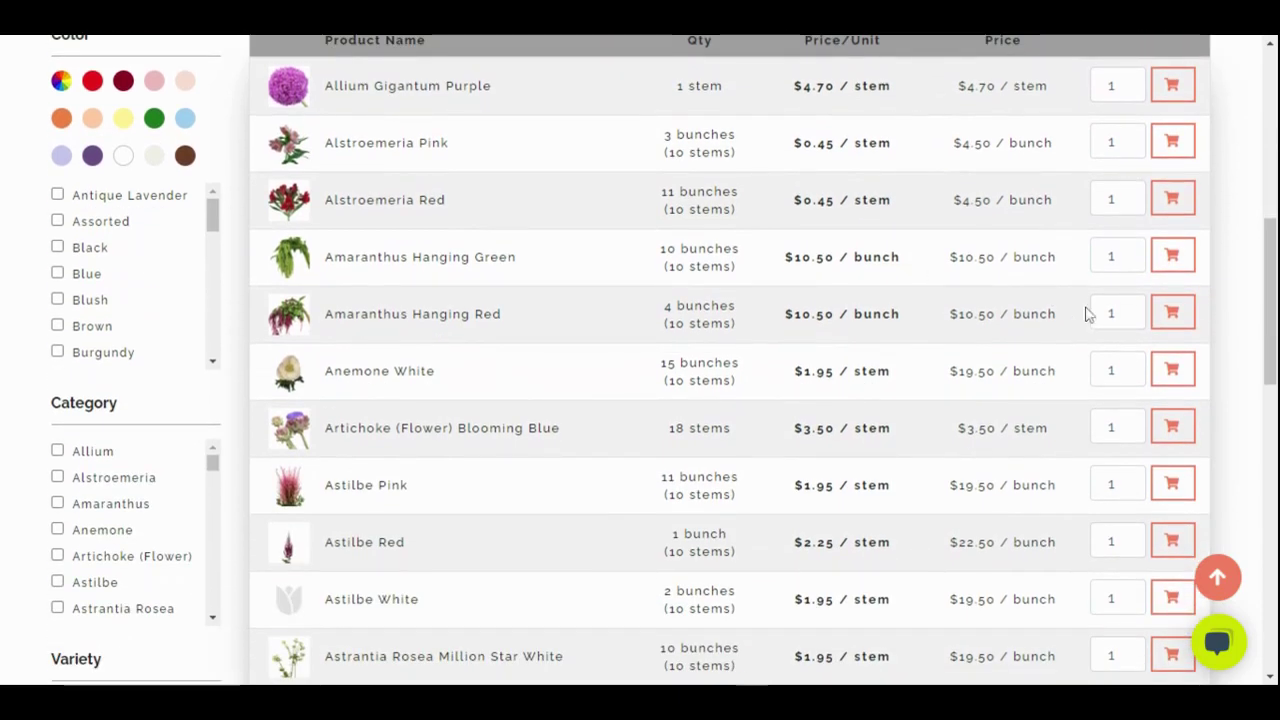
Add two Amaranthus Hanging Red bunches to the cart and set Astilbe Pink to 2
{"action": "left_click", "coordinate": [1127, 309]}
{"action": "left_click", "coordinate": [1180, 320]}
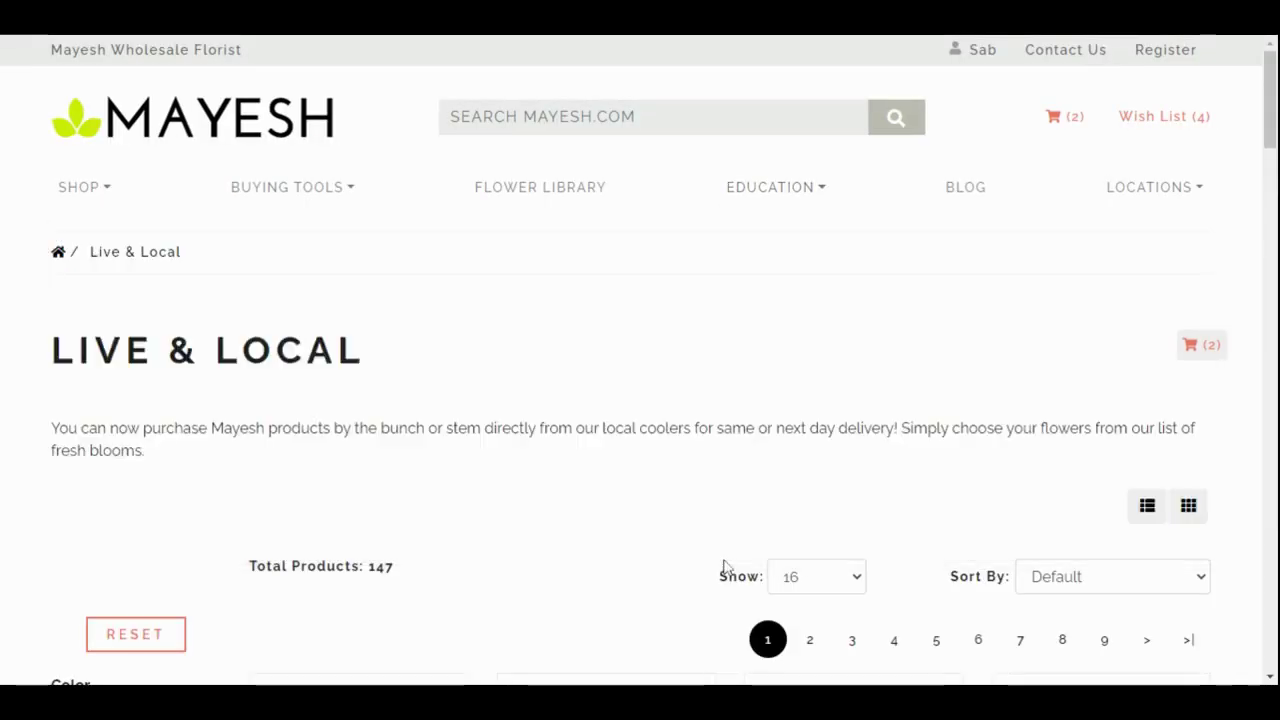
{"action": "scroll", "coordinate": [740, 575], "scroll_direction": "down", "scroll_amount": 10}
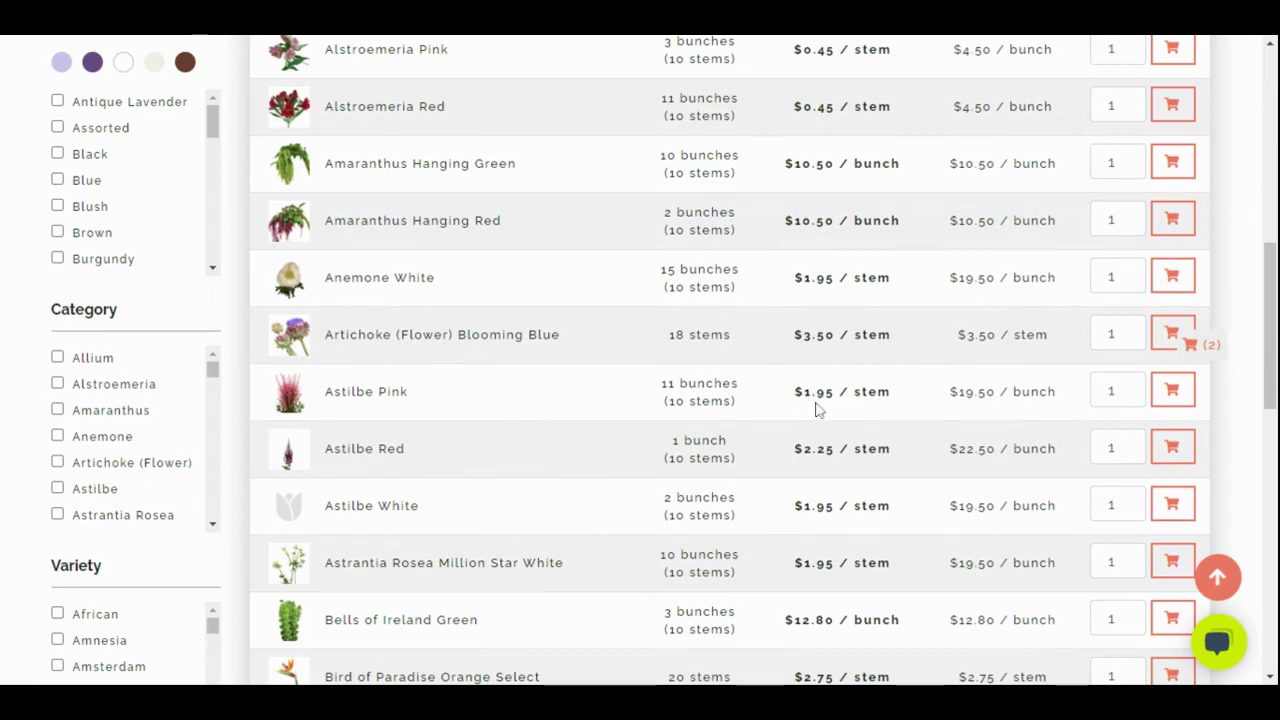
{"action": "left_click", "coordinate": [1126, 387]}
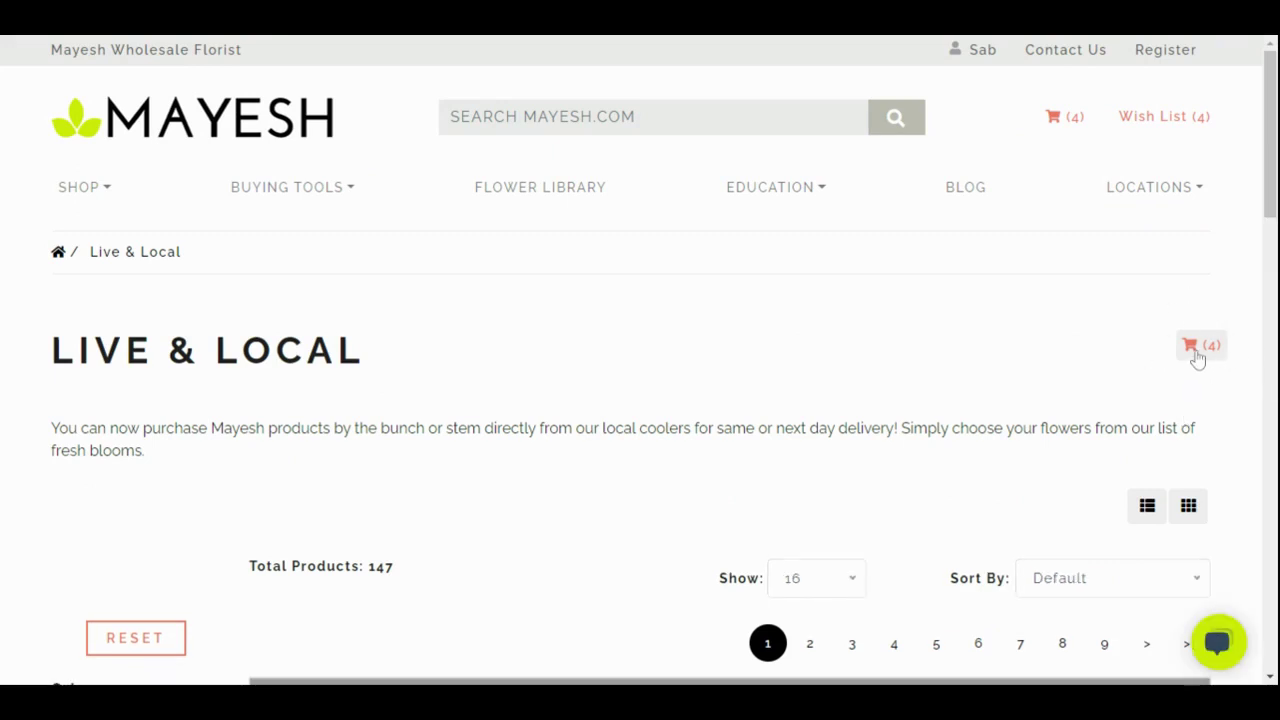
{"action": "left_click", "coordinate": [1197, 360]}
{"action": "scroll", "coordinate": [808, 434], "scroll_direction": "down", "scroll_amount": 1}
{"action": "scroll", "coordinate": [808, 437], "scroll_direction": "down", "scroll_amount": 3}
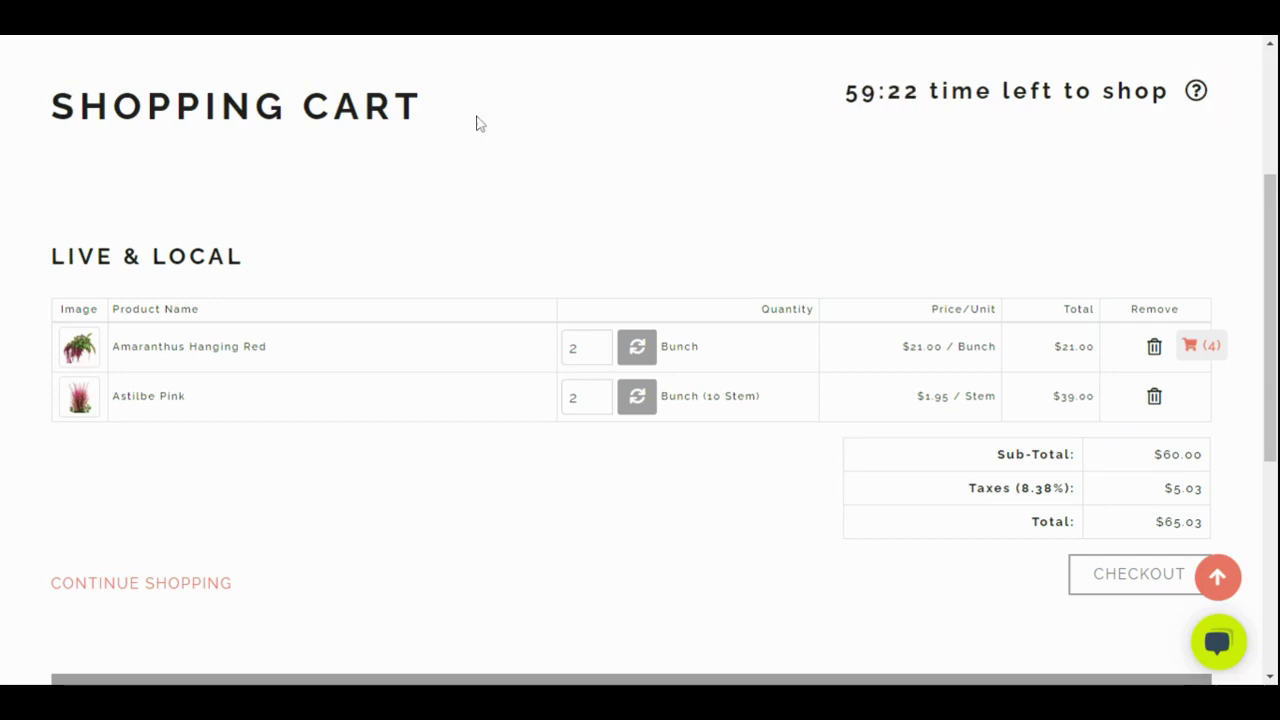
{"action": "scroll", "coordinate": [340, 300], "scroll_direction": "up", "scroll_amount": 2}
{"action": "scroll", "coordinate": [237, 466], "scroll_direction": "down", "scroll_amount": 3}
{"action": "left_click", "coordinate": [221, 489]}
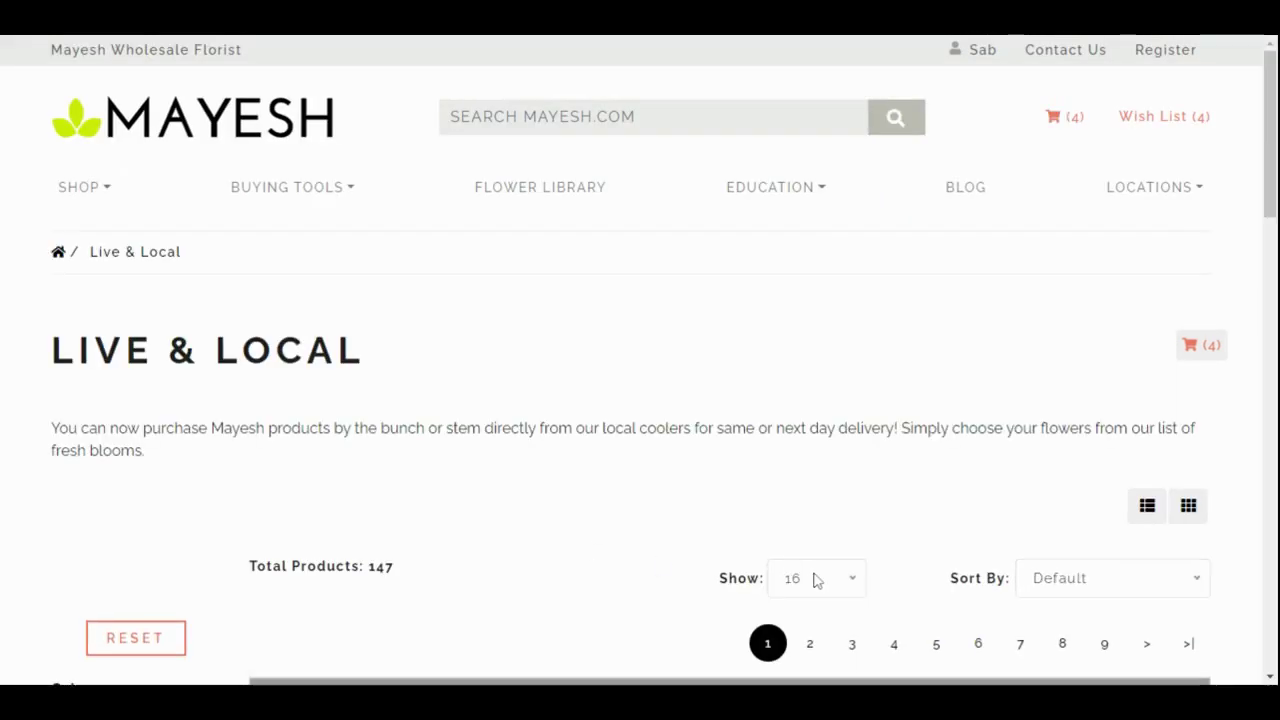
Tick the Pink color filter and review the 9 results, Alstroemeria Pink to Yarrow Cottage Pink
{"action": "scroll", "coordinate": [1024, 521], "scroll_direction": "down", "scroll_amount": 4}
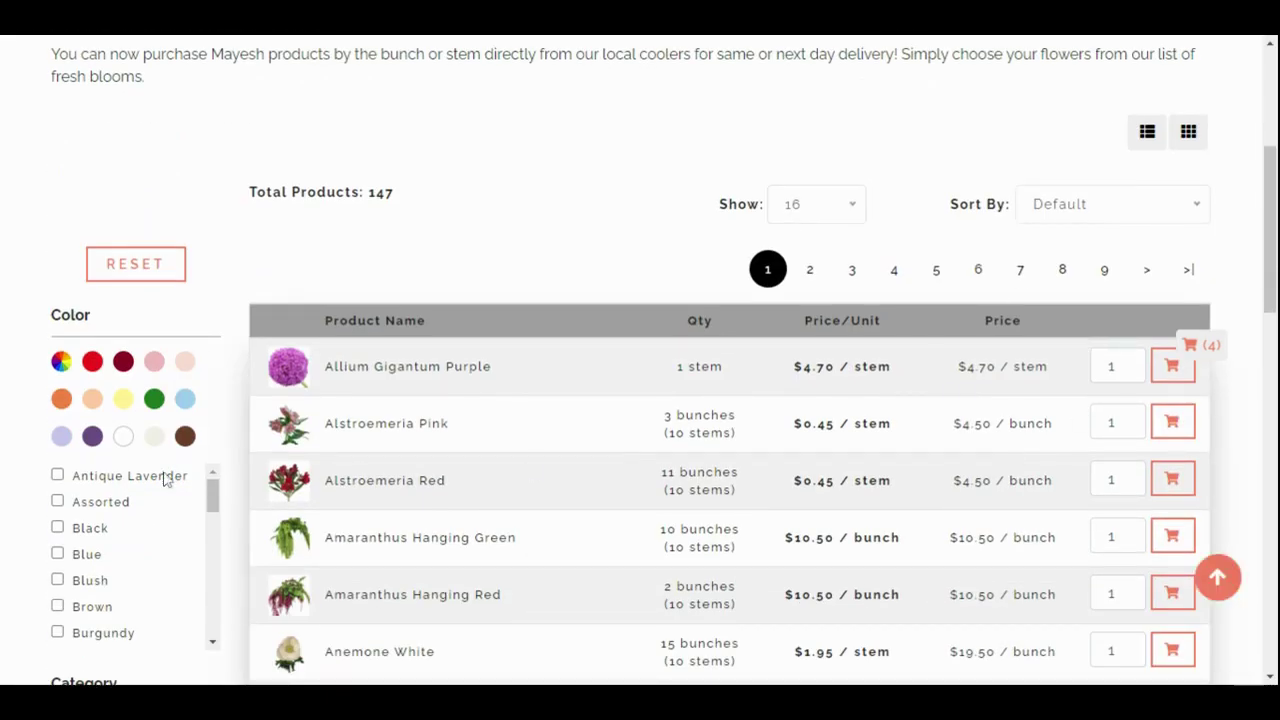
{"action": "scroll", "coordinate": [160, 490], "scroll_direction": "down", "scroll_amount": 1}
{"action": "scroll", "coordinate": [160, 490], "scroll_direction": "down", "scroll_amount": 5}
{"action": "scroll", "coordinate": [226, 503], "scroll_direction": "down", "scroll_amount": 3}
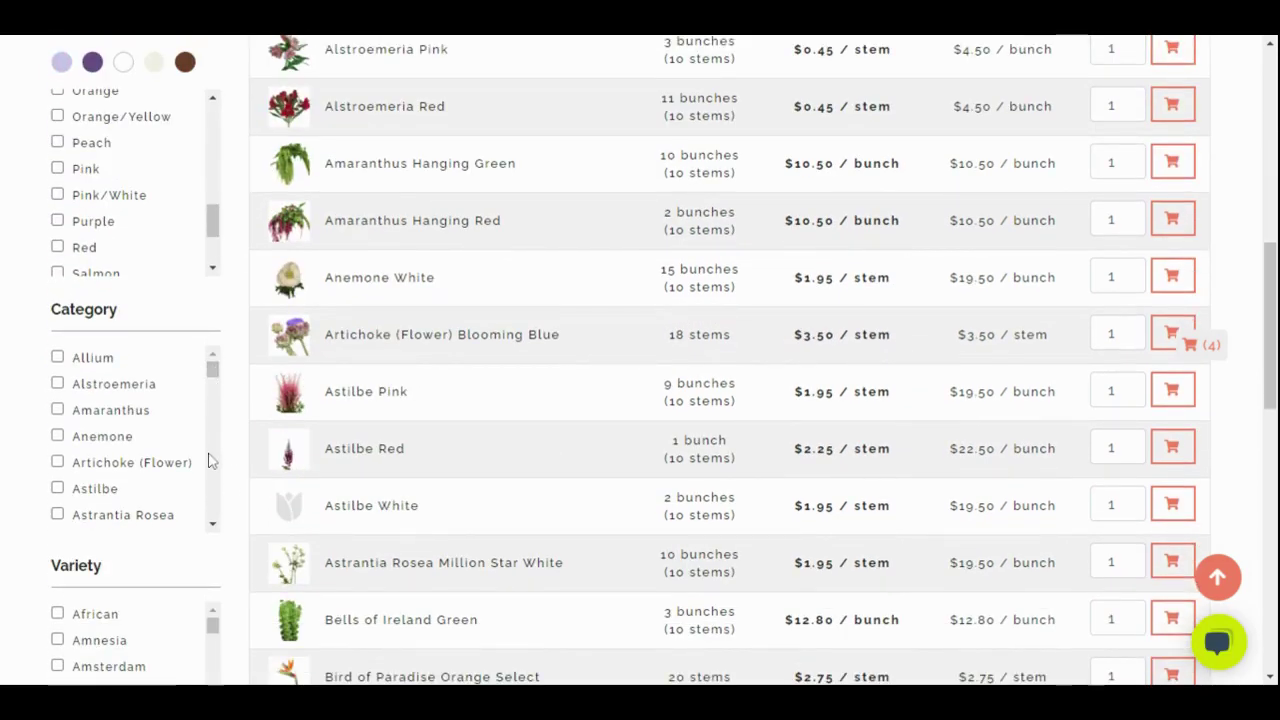
{"action": "scroll", "coordinate": [214, 380], "scroll_direction": "up", "scroll_amount": 2}
{"action": "scroll", "coordinate": [215, 405], "scroll_direction": "up", "scroll_amount": 1}
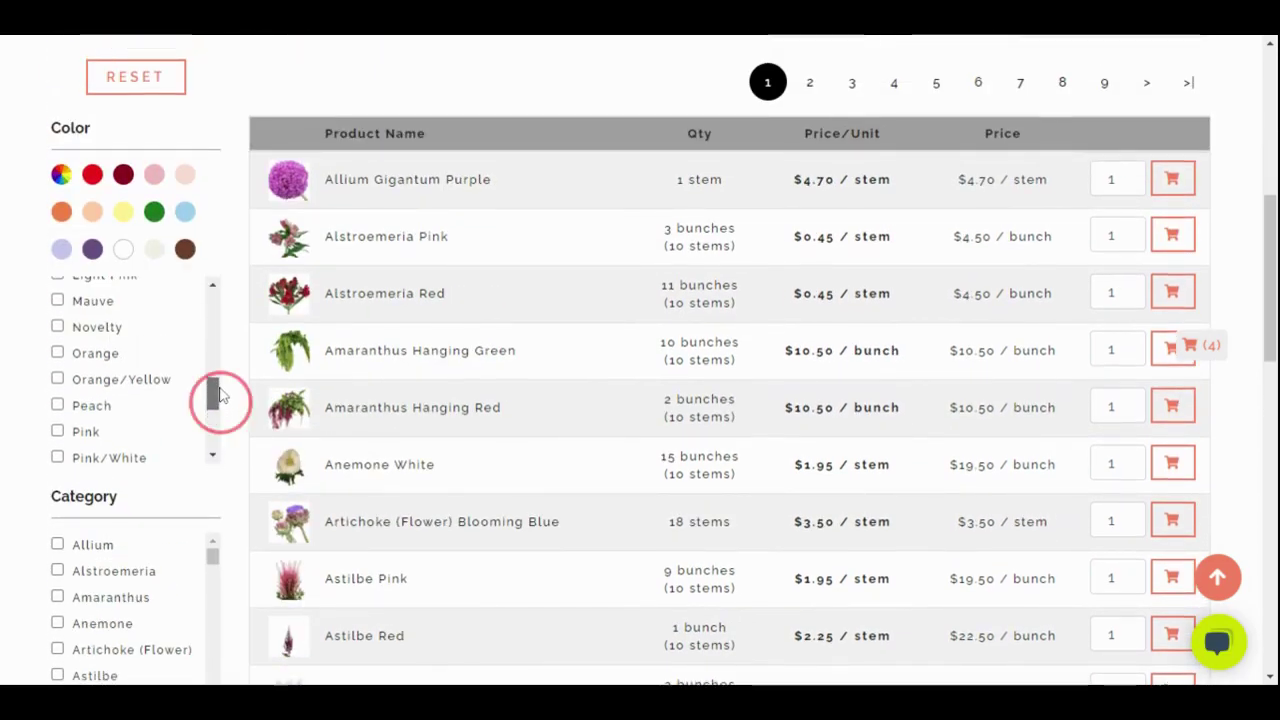
{"action": "left_click", "coordinate": [57, 431]}
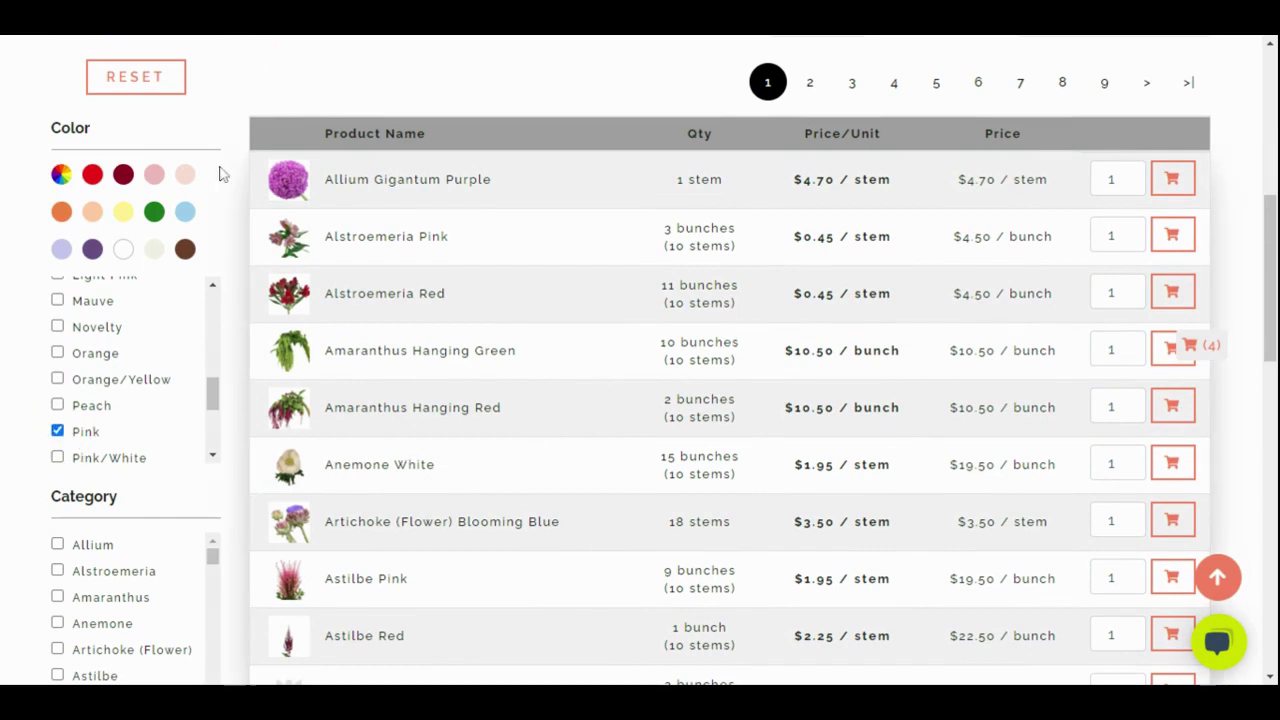
{"action": "scroll", "coordinate": [576, 436], "scroll_direction": "down", "scroll_amount": 5}
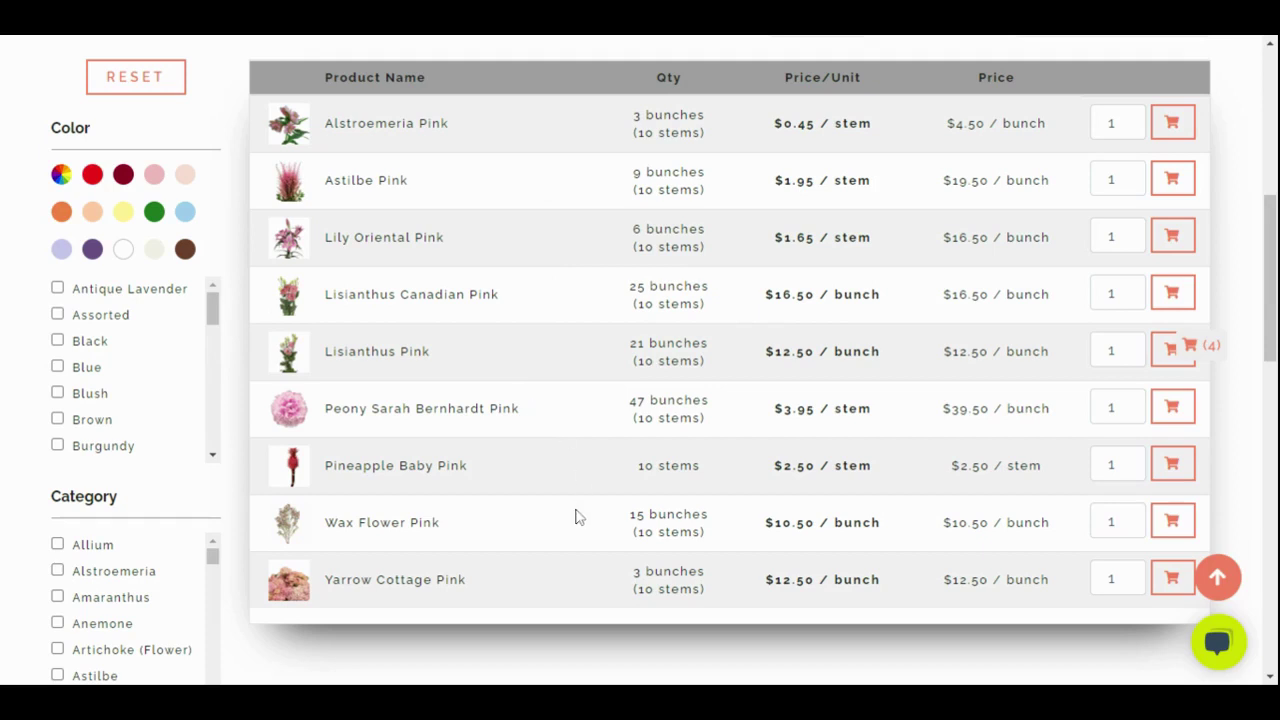
{"action": "scroll", "coordinate": [580, 517], "scroll_direction": "up", "scroll_amount": 5}
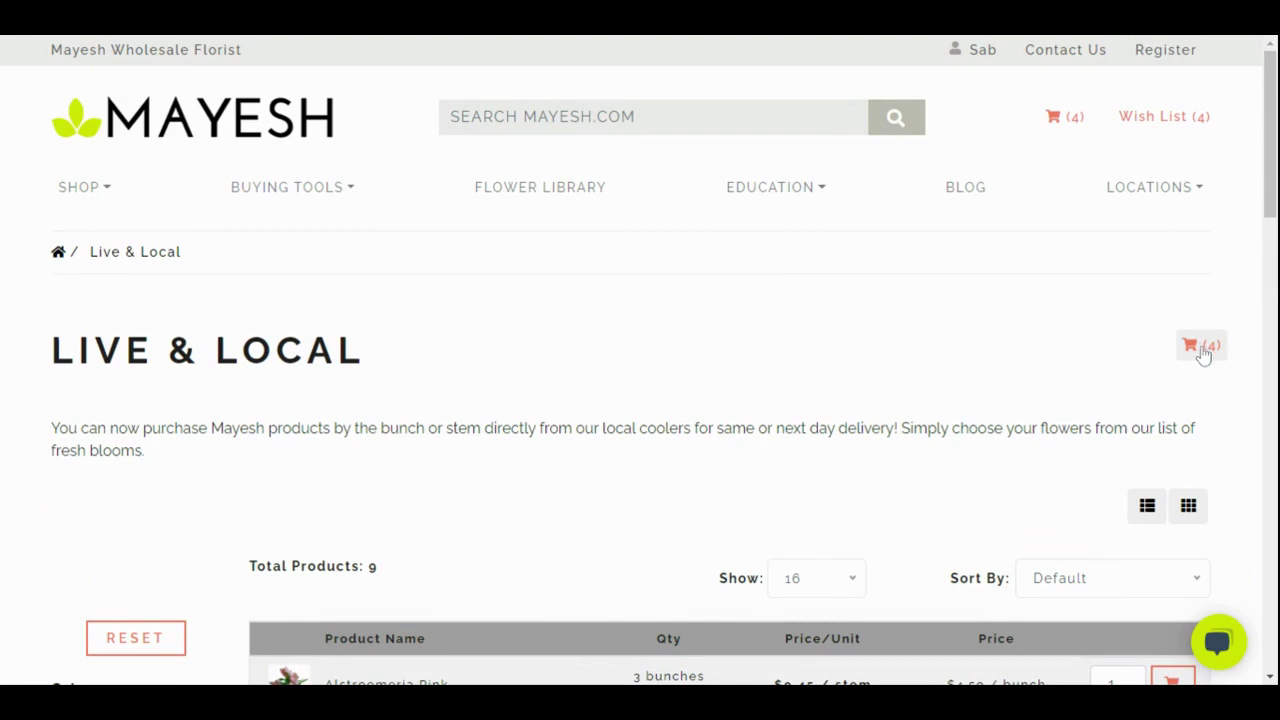
Open the shopping cart holding the Amaranthus and Astilbe bunches
{"action": "left_click", "coordinate": [1210, 348]}
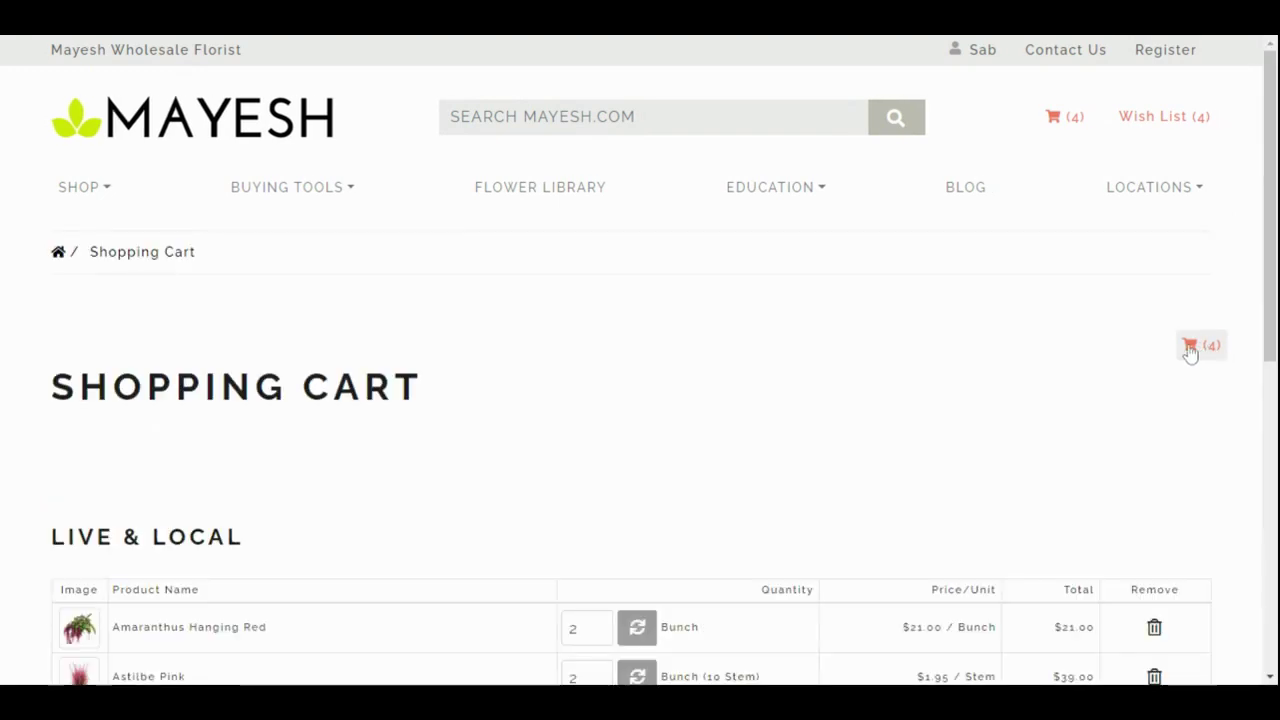
{"action": "scroll", "coordinate": [700, 430], "scroll_direction": "down", "scroll_amount": 2}
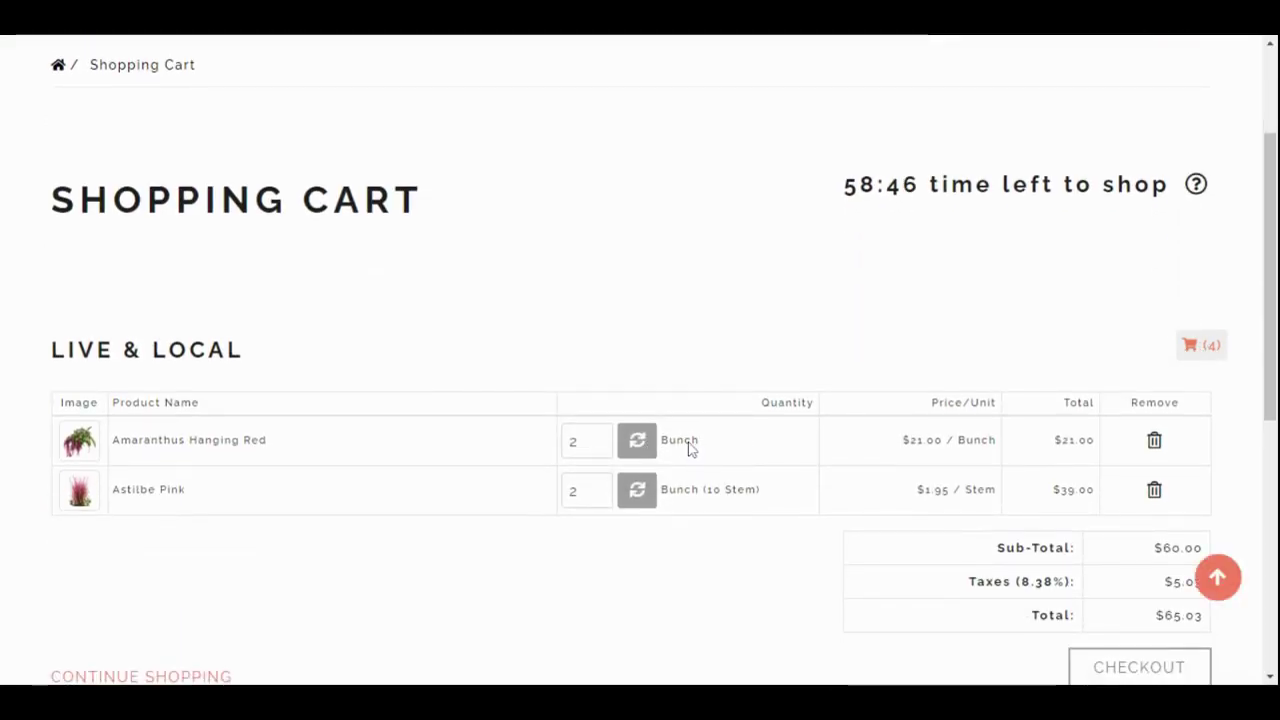
{"action": "scroll", "coordinate": [689, 449], "scroll_direction": "down", "scroll_amount": 3}
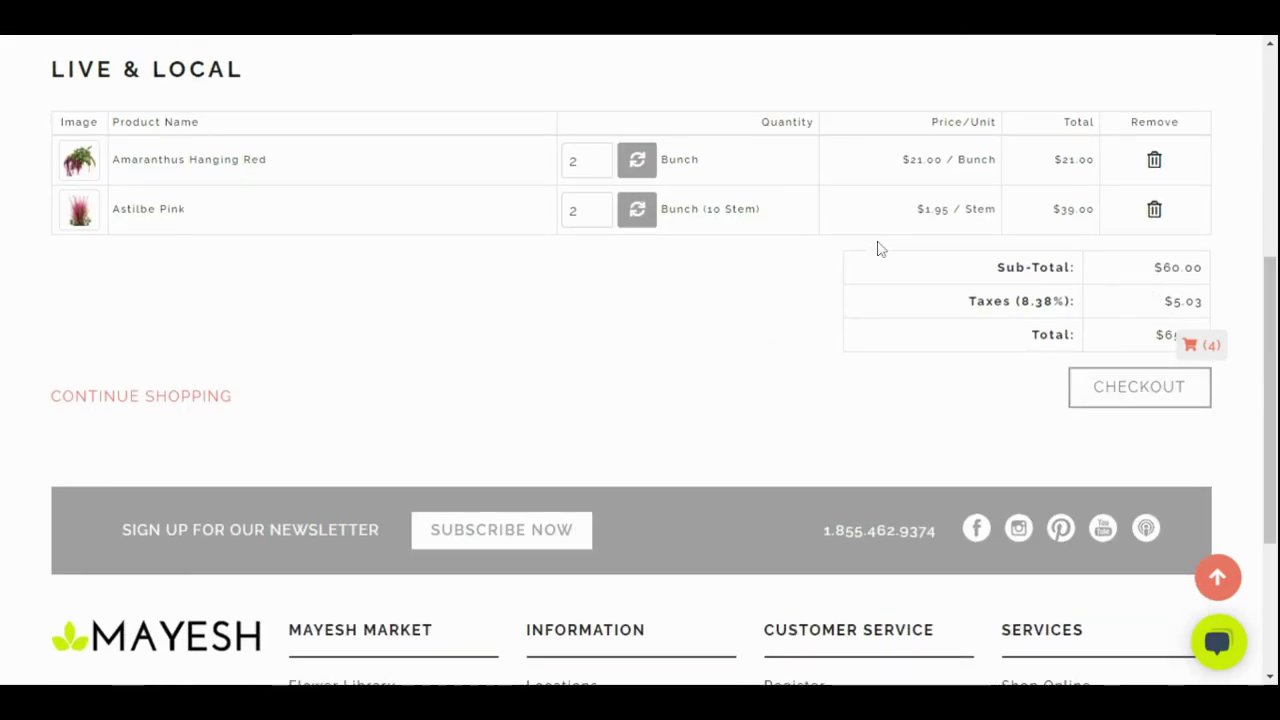
Check out with Branch Pick-up and place the $65.03 order
{"action": "left_click", "coordinate": [1120, 393]}
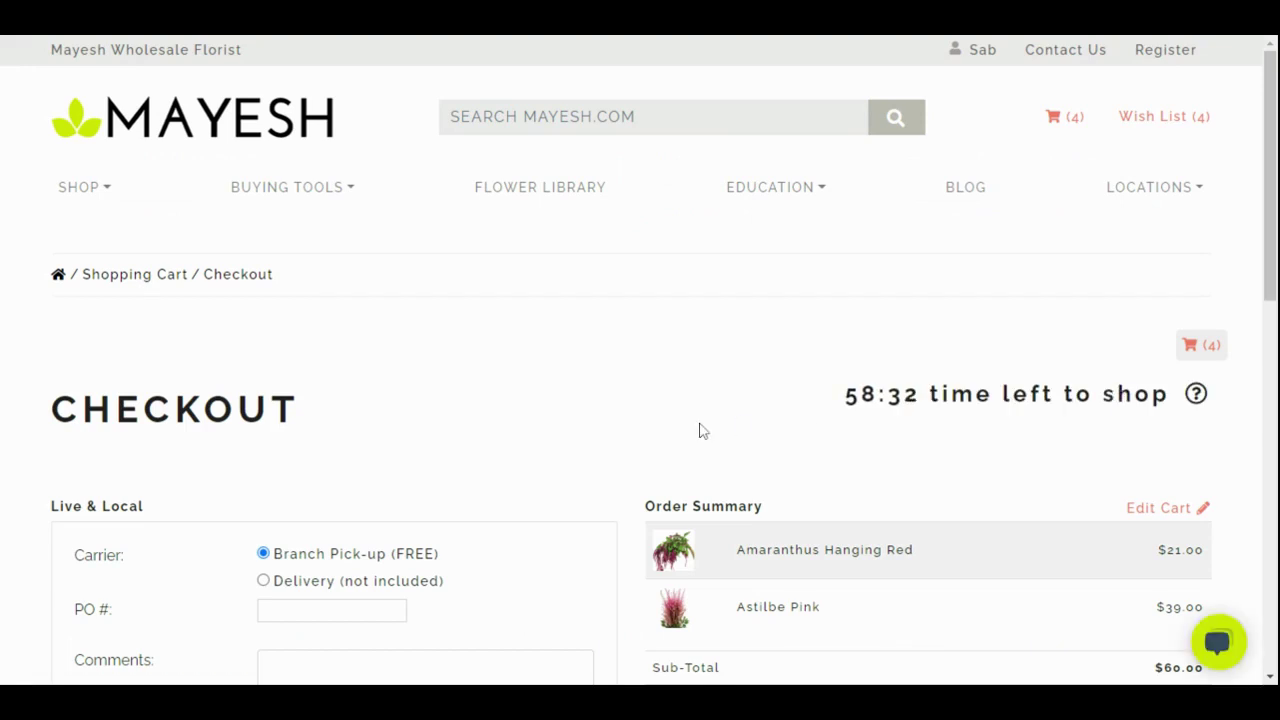
{"action": "scroll", "coordinate": [700, 430], "scroll_direction": "down", "scroll_amount": 3}
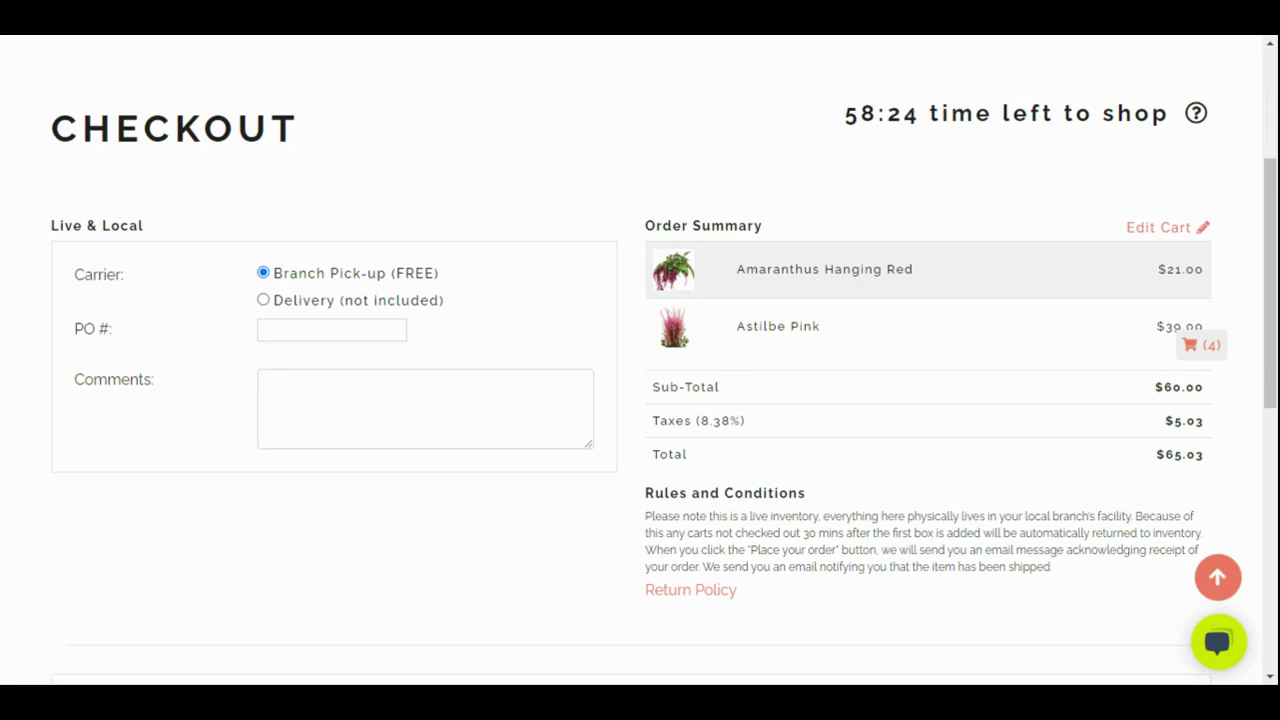
{"action": "scroll", "coordinate": [388, 448], "scroll_direction": "down", "scroll_amount": 3}
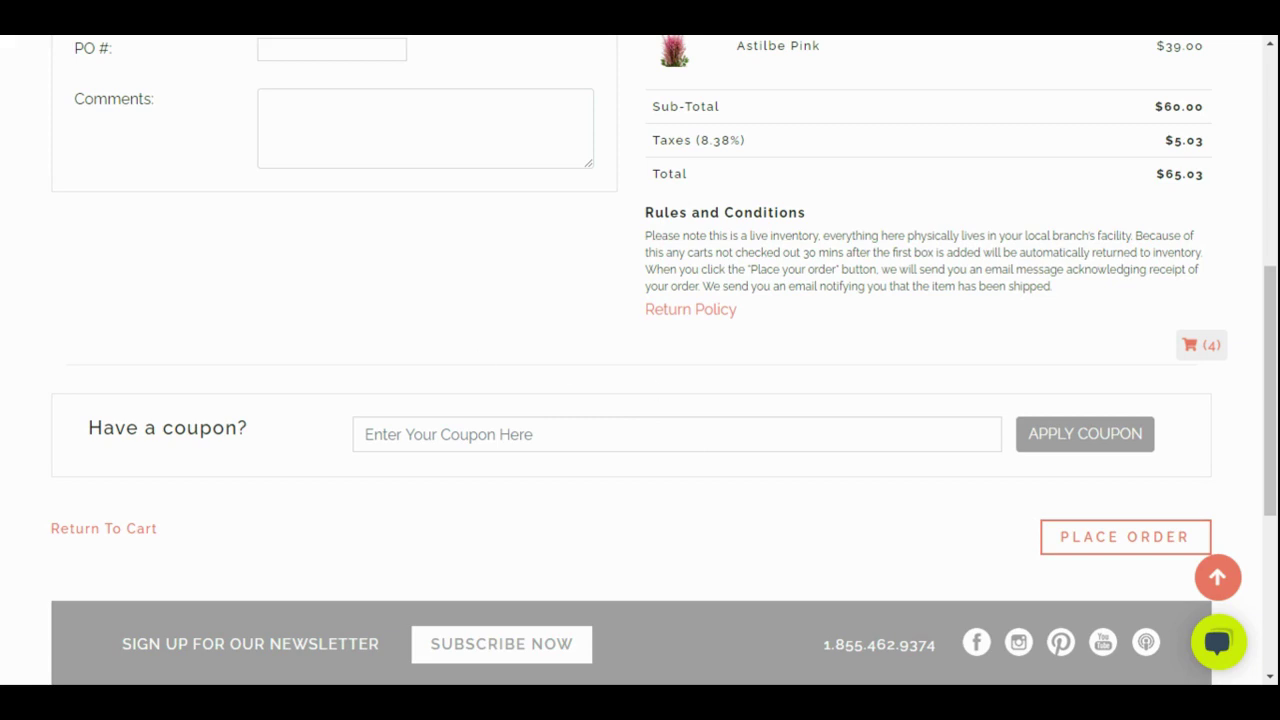
{"action": "scroll", "coordinate": [530, 400], "scroll_direction": "up", "scroll_amount": 3}
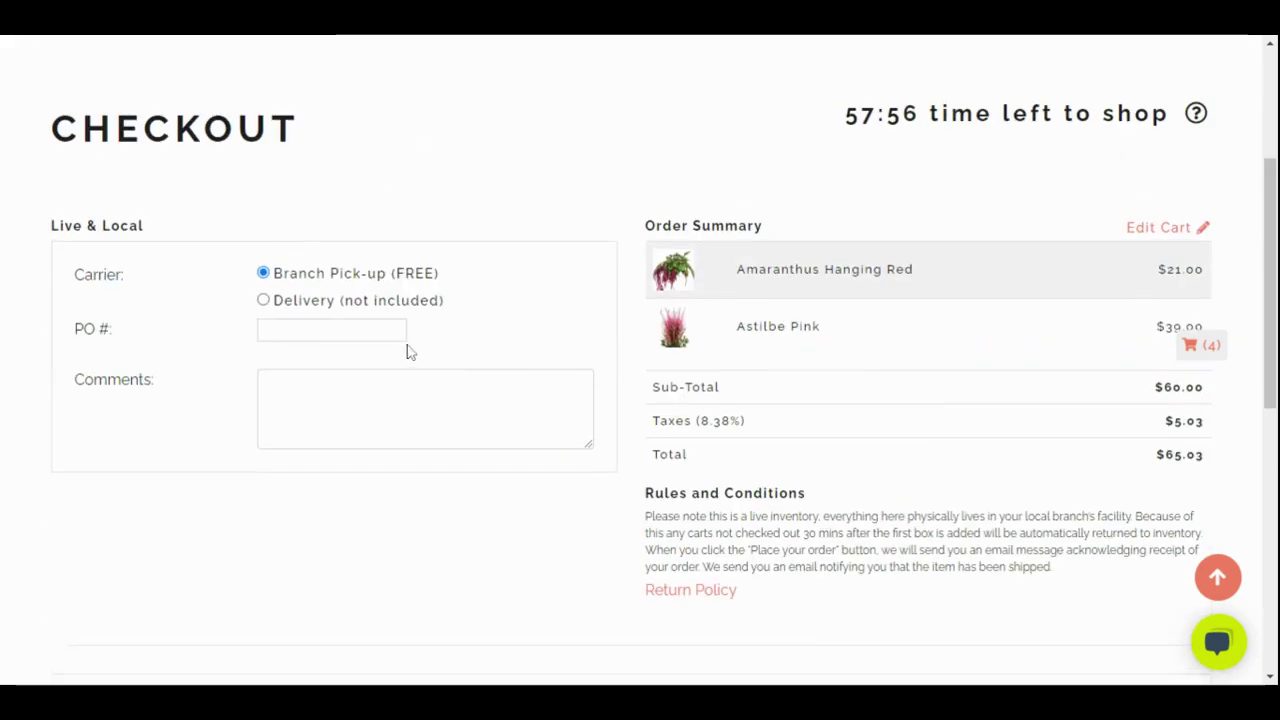
{"action": "scroll", "coordinate": [790, 541], "scroll_direction": "down", "scroll_amount": 4}
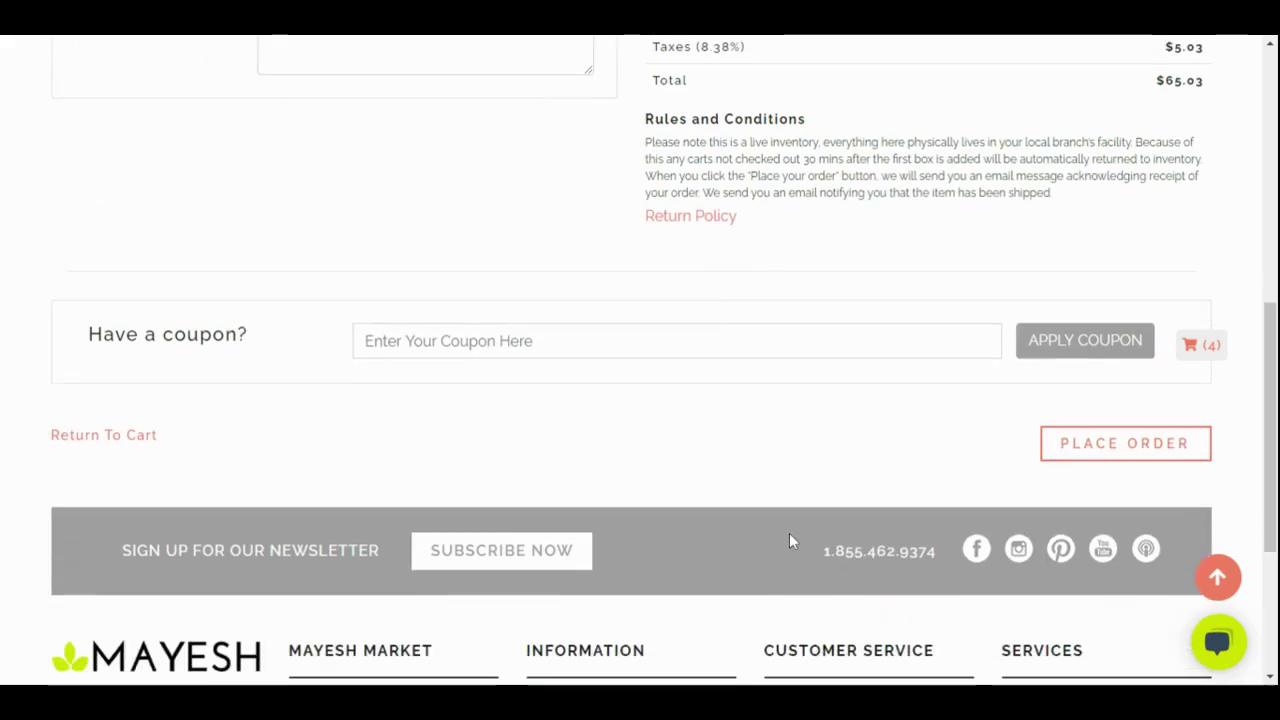
{"action": "left_click", "coordinate": [1159, 447]}
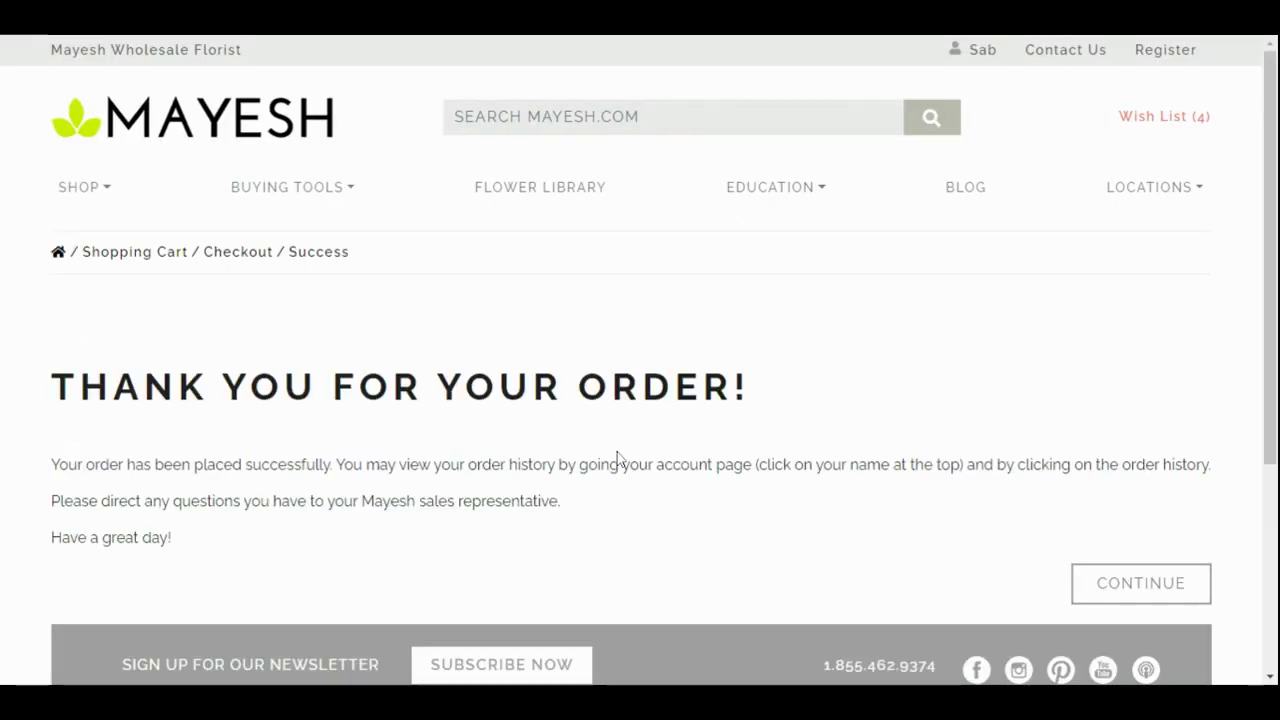
Look over the 'Thank You for Your Order!' confirmation page
{"action": "scroll", "coordinate": [605, 485], "scroll_direction": "down", "scroll_amount": 3}
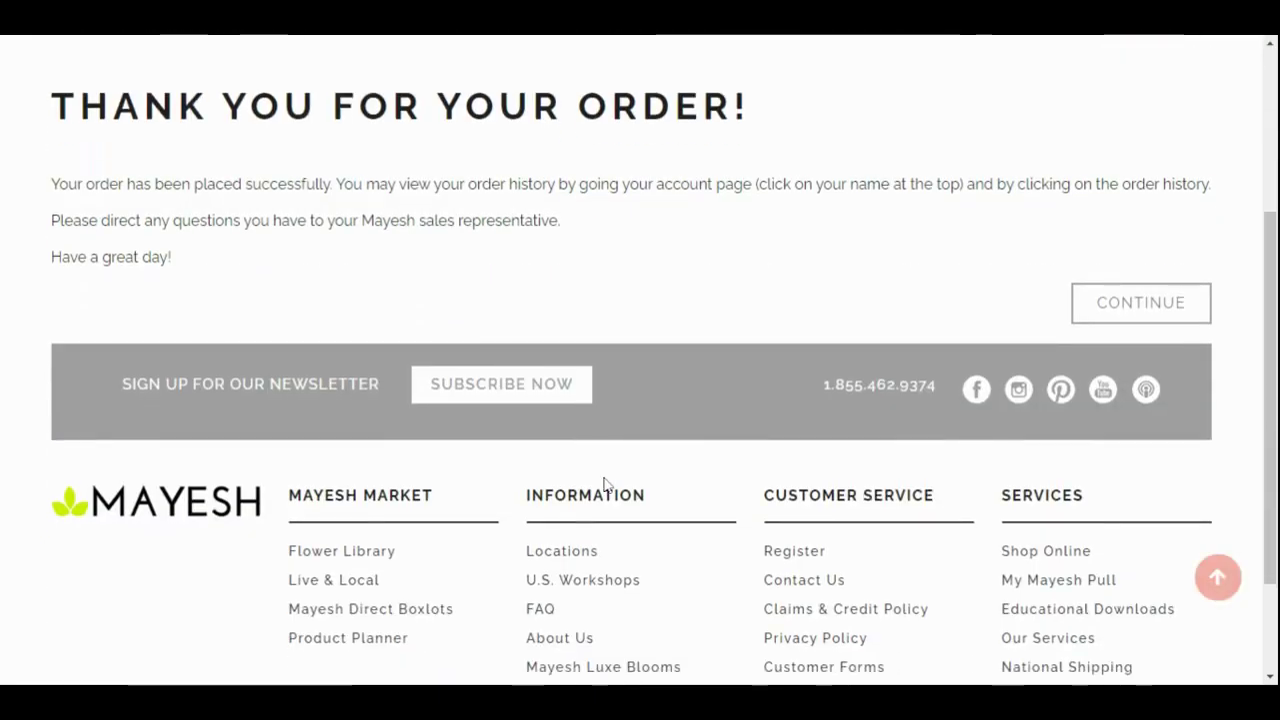
{"action": "scroll", "coordinate": [606, 486], "scroll_direction": "up", "scroll_amount": 2}
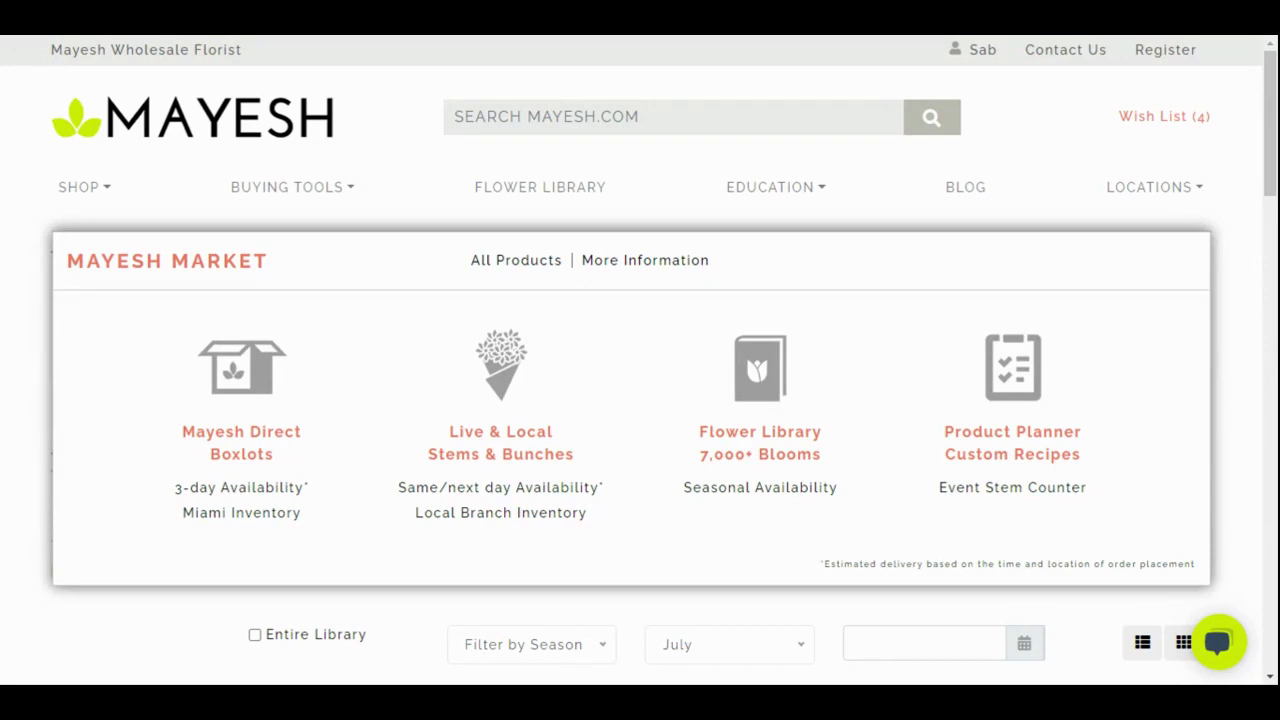
Open the Flower Library and filter it to March availability
{"action": "left_click", "coordinate": [713, 444]}
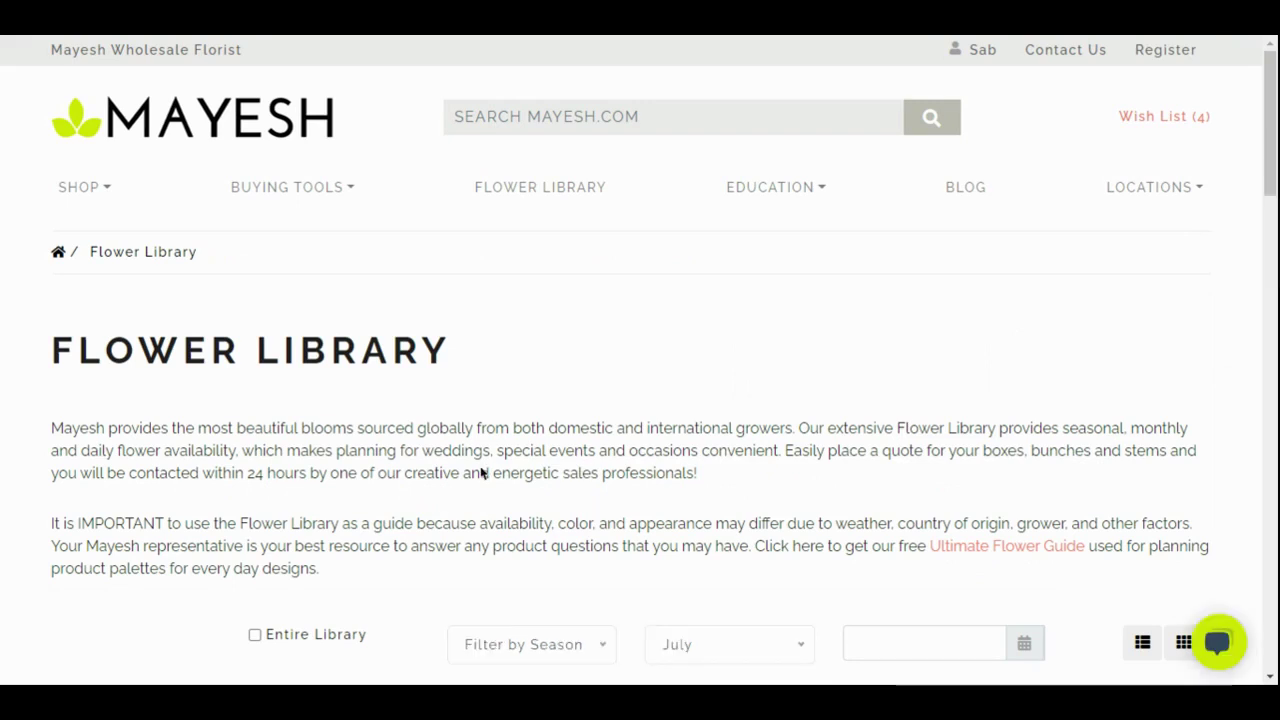
{"action": "scroll", "coordinate": [445, 508], "scroll_direction": "down", "scroll_amount": 2}
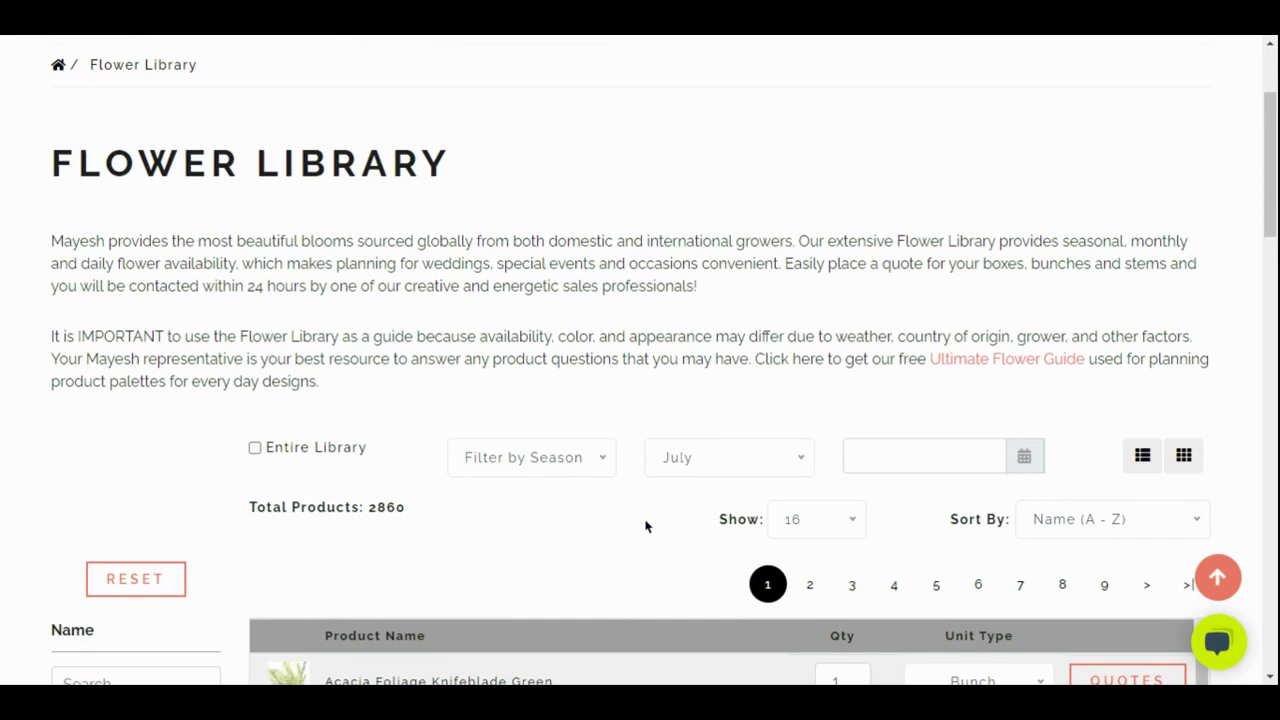
{"action": "scroll", "coordinate": [645, 526], "scroll_direction": "down", "scroll_amount": 1}
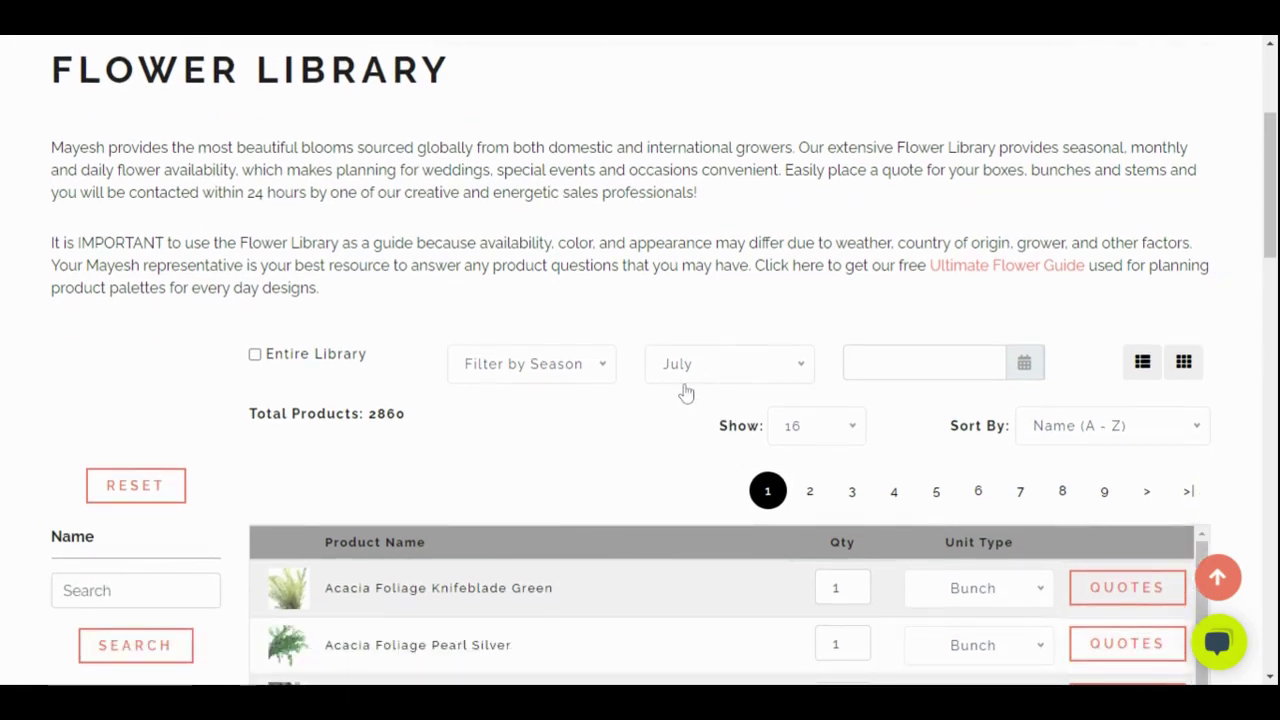
{"action": "left_click", "coordinate": [777, 376]}
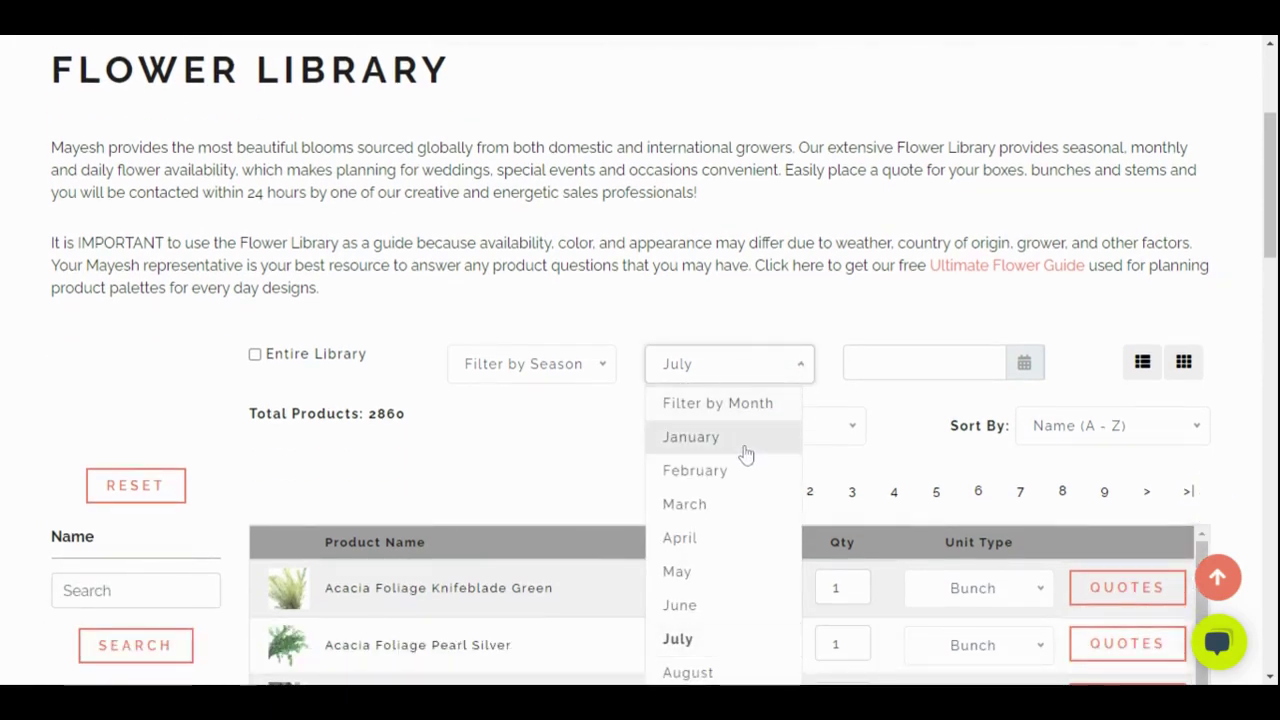
{"action": "left_click", "coordinate": [714, 506]}
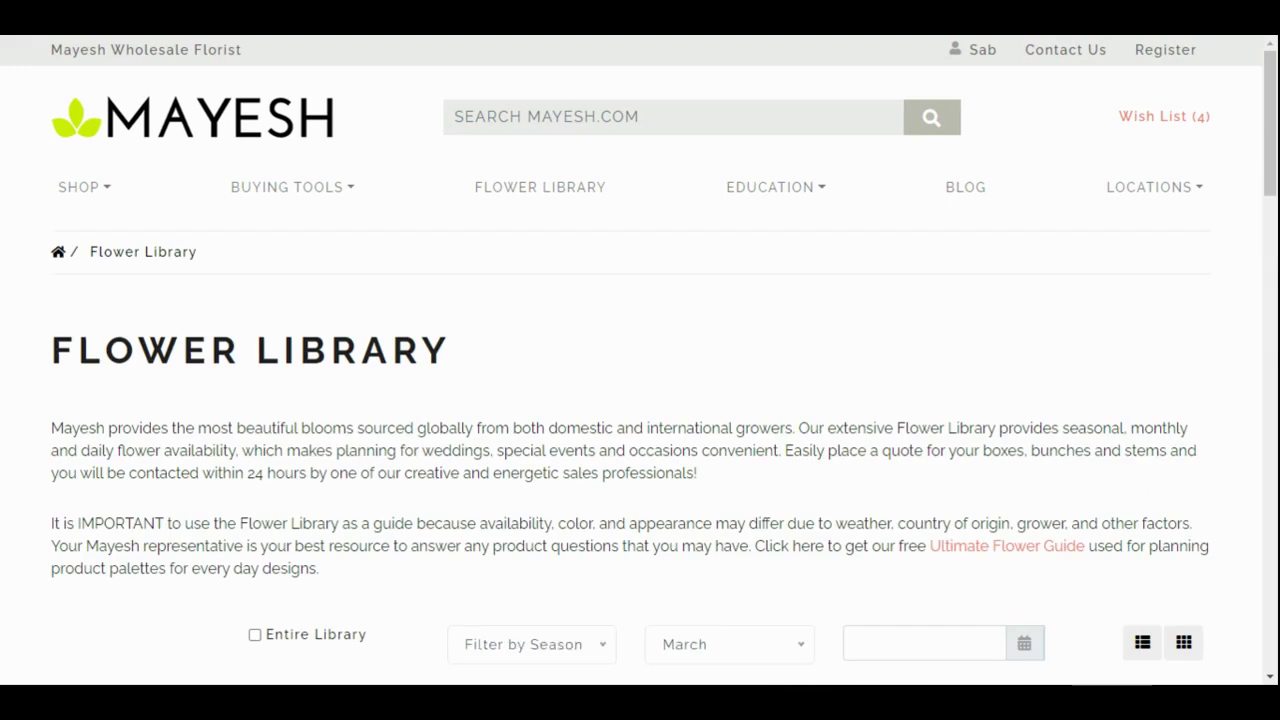
Switch the 3101 Flower Library products to grid view
{"action": "scroll", "coordinate": [500, 491], "scroll_direction": "down", "scroll_amount": 2}
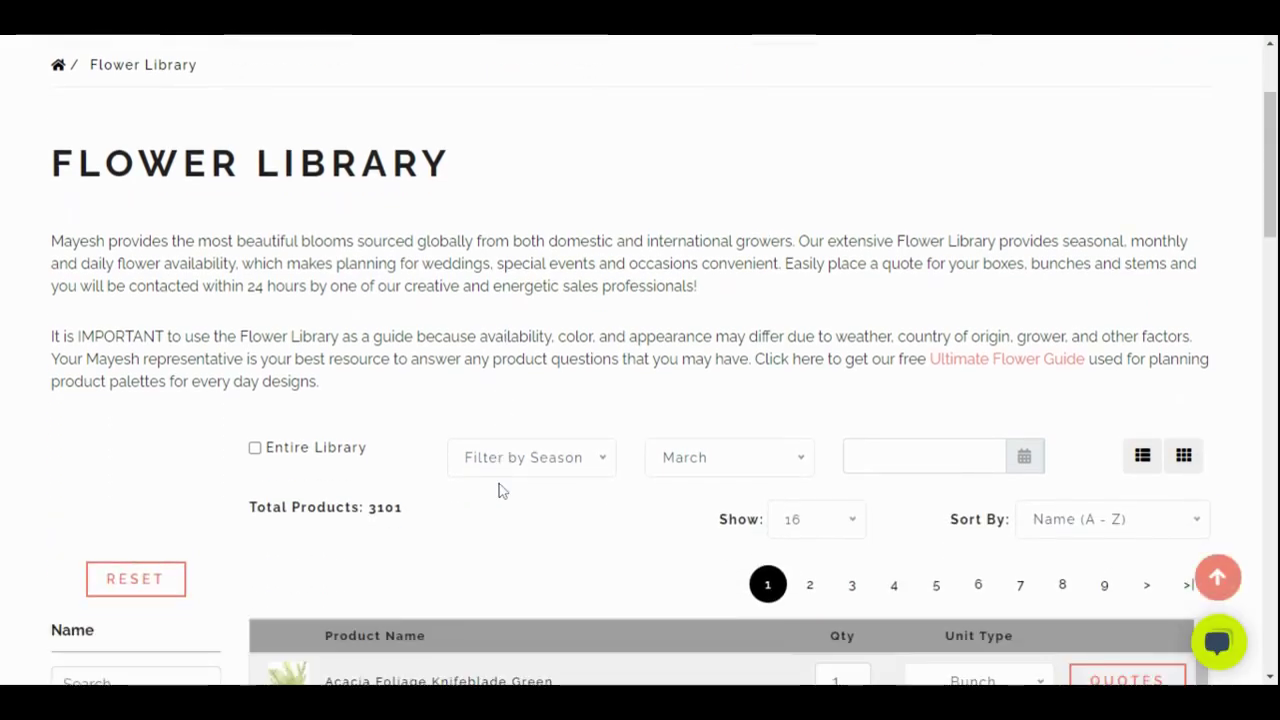
{"action": "scroll", "coordinate": [500, 491], "scroll_direction": "down", "scroll_amount": 2}
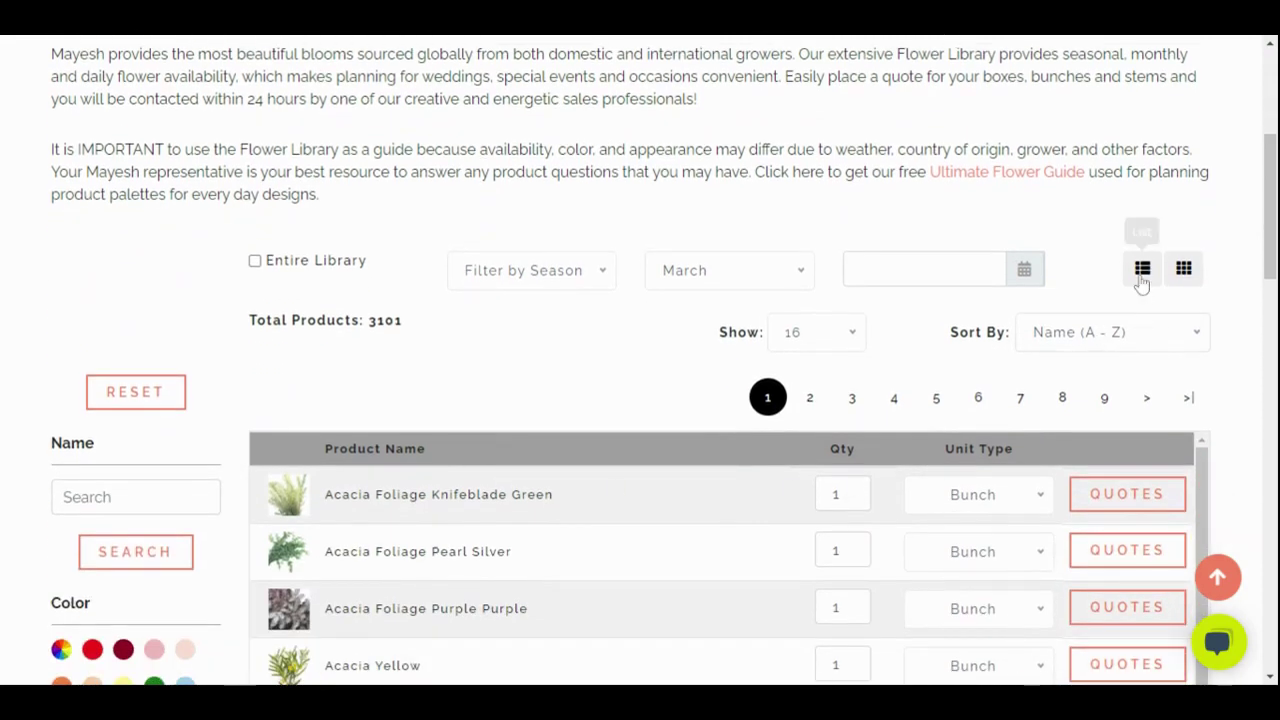
{"action": "left_click", "coordinate": [1184, 270]}
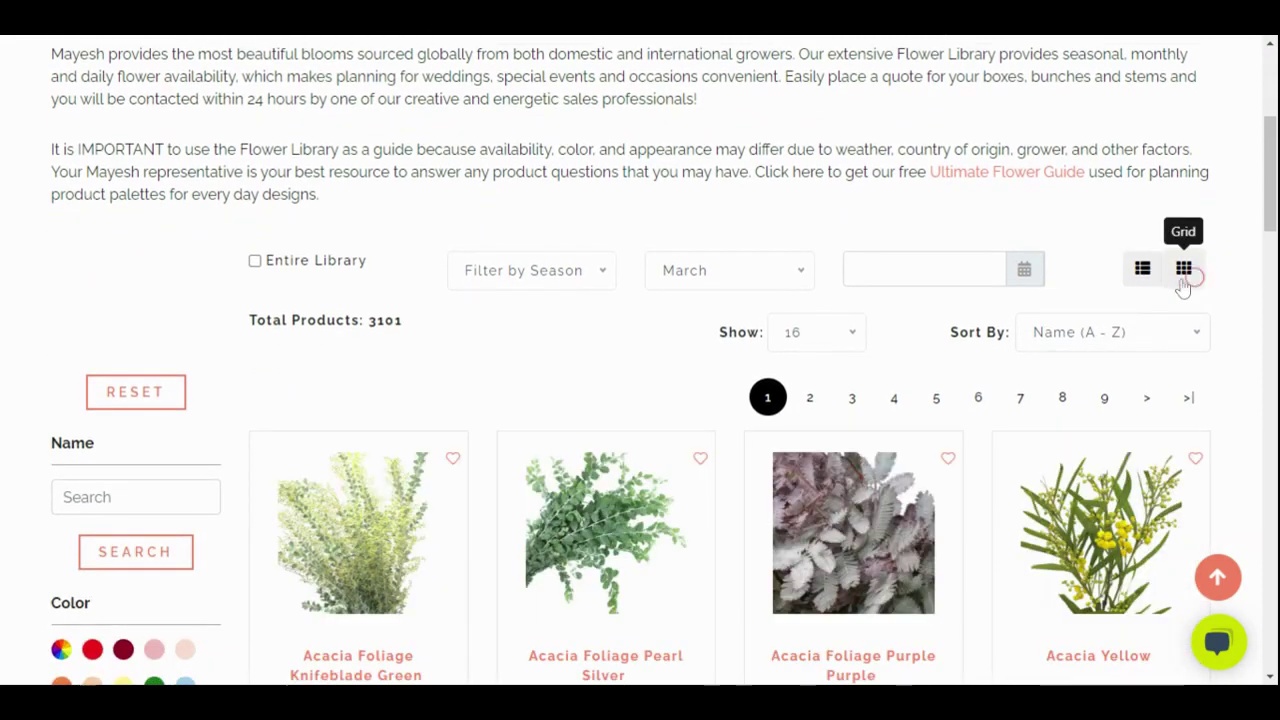
{"action": "scroll", "coordinate": [536, 428], "scroll_direction": "down", "scroll_amount": 2}
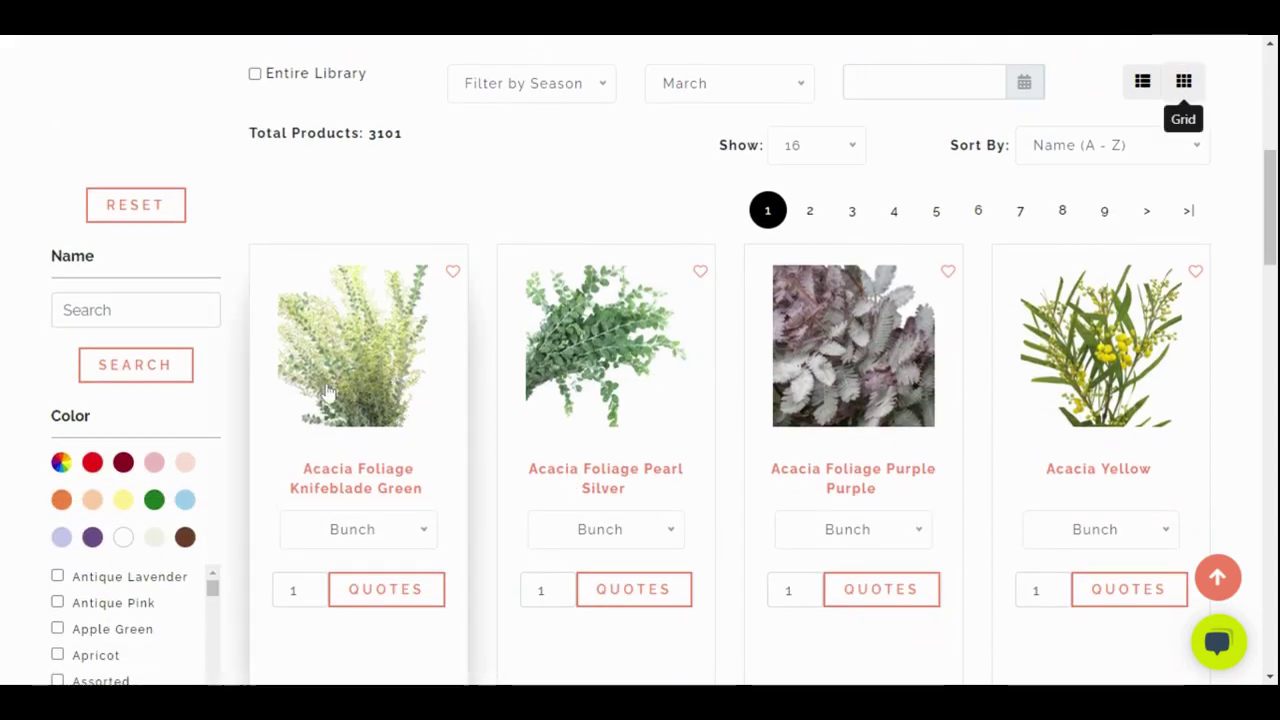
Open the Agapanthus Blue product page from the library grid
{"action": "scroll", "coordinate": [343, 460], "scroll_direction": "down", "scroll_amount": 2}
{"action": "scroll", "coordinate": [343, 460], "scroll_direction": "down", "scroll_amount": 1}
{"action": "scroll", "coordinate": [489, 546], "scroll_direction": "down", "scroll_amount": 3}
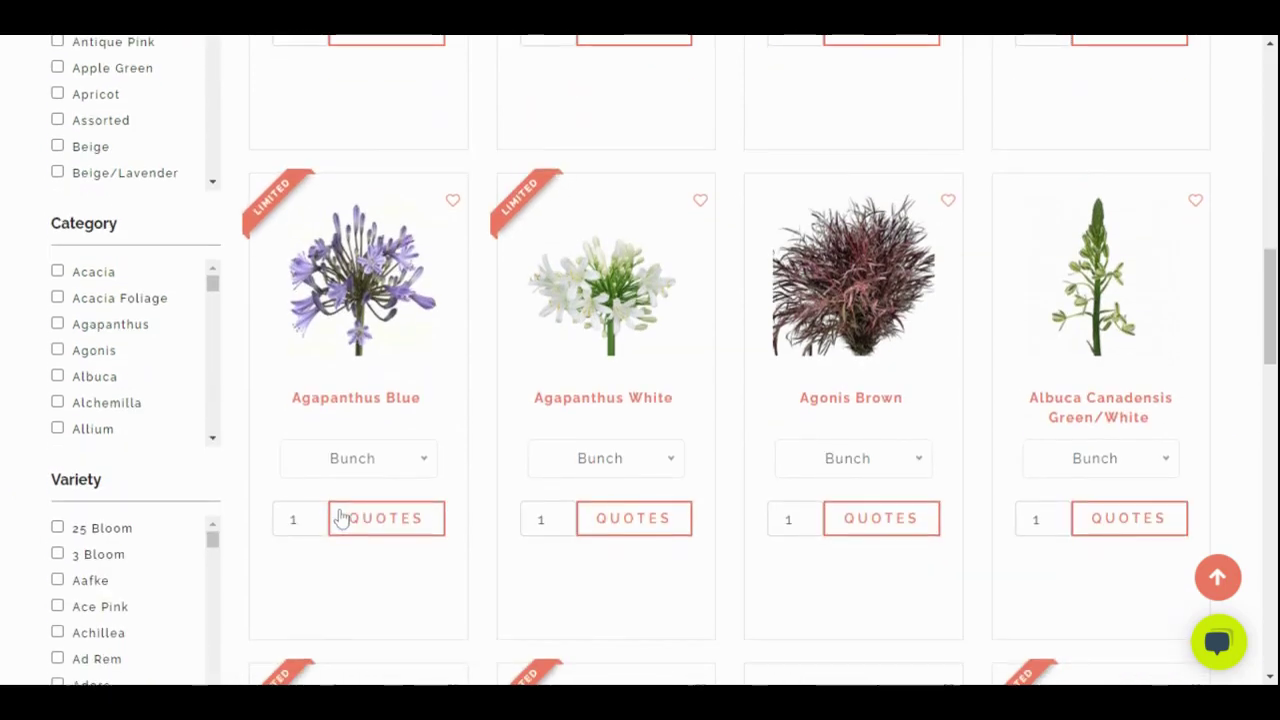
{"action": "left_click", "coordinate": [360, 322]}
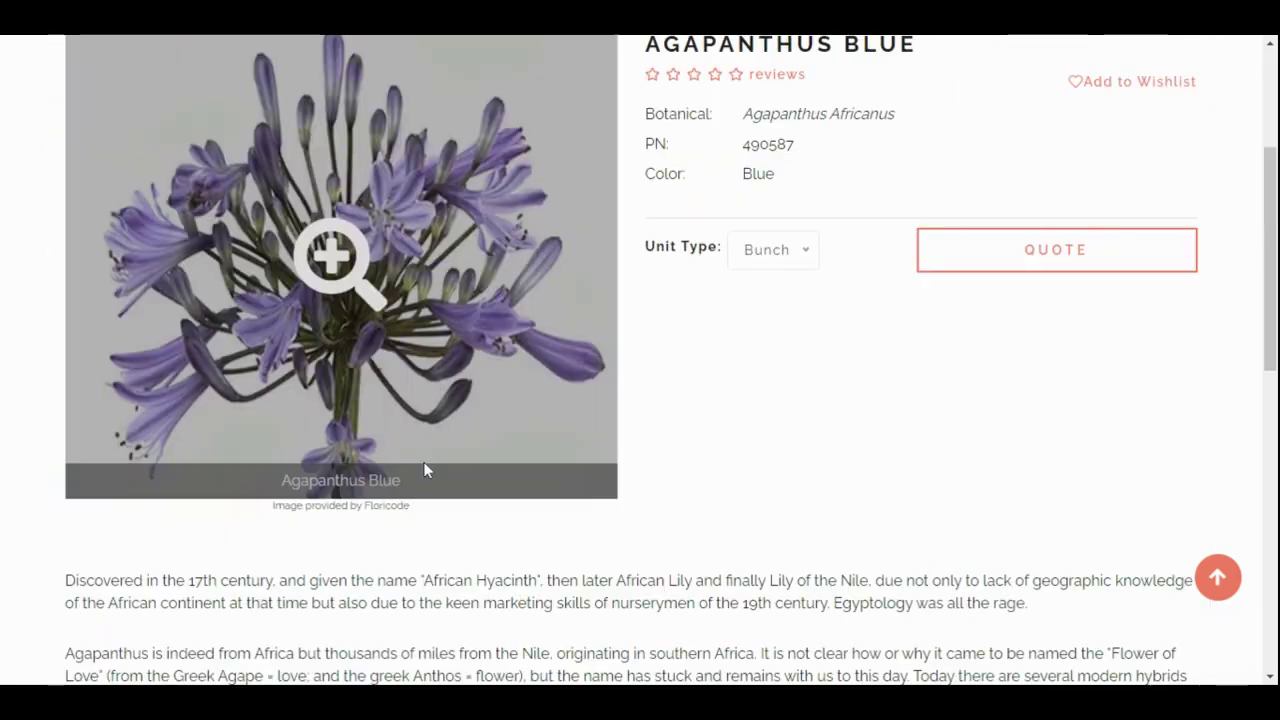
{"action": "scroll", "coordinate": [650, 483], "scroll_direction": "up", "scroll_amount": 1}
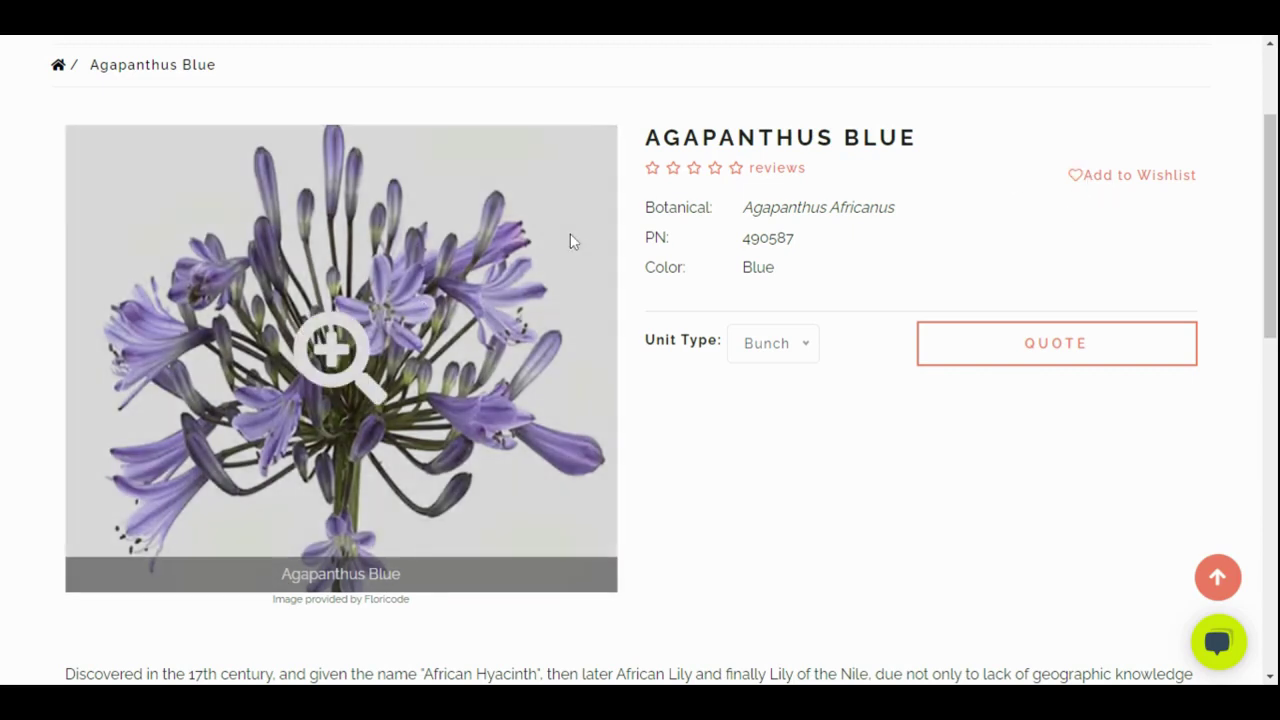
{"action": "scroll", "coordinate": [432, 407], "scroll_direction": "down", "scroll_amount": 3}
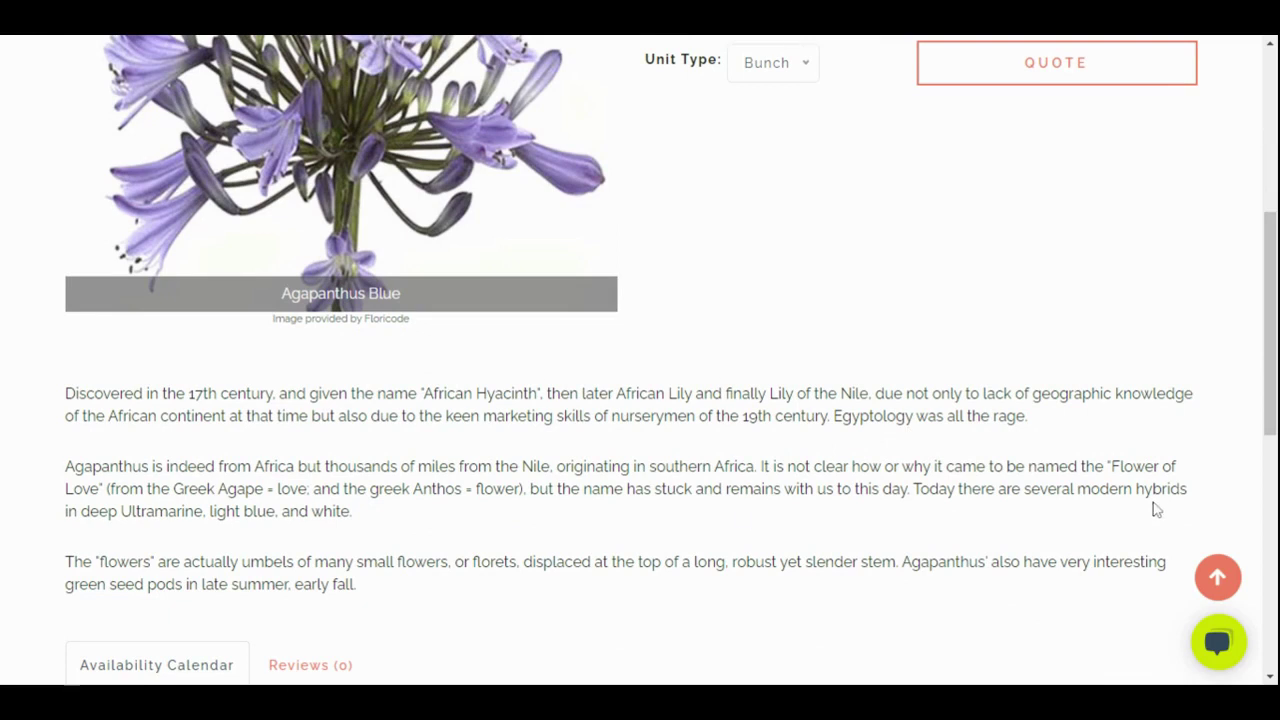
{"action": "scroll", "coordinate": [1155, 509], "scroll_direction": "up", "scroll_amount": 2}
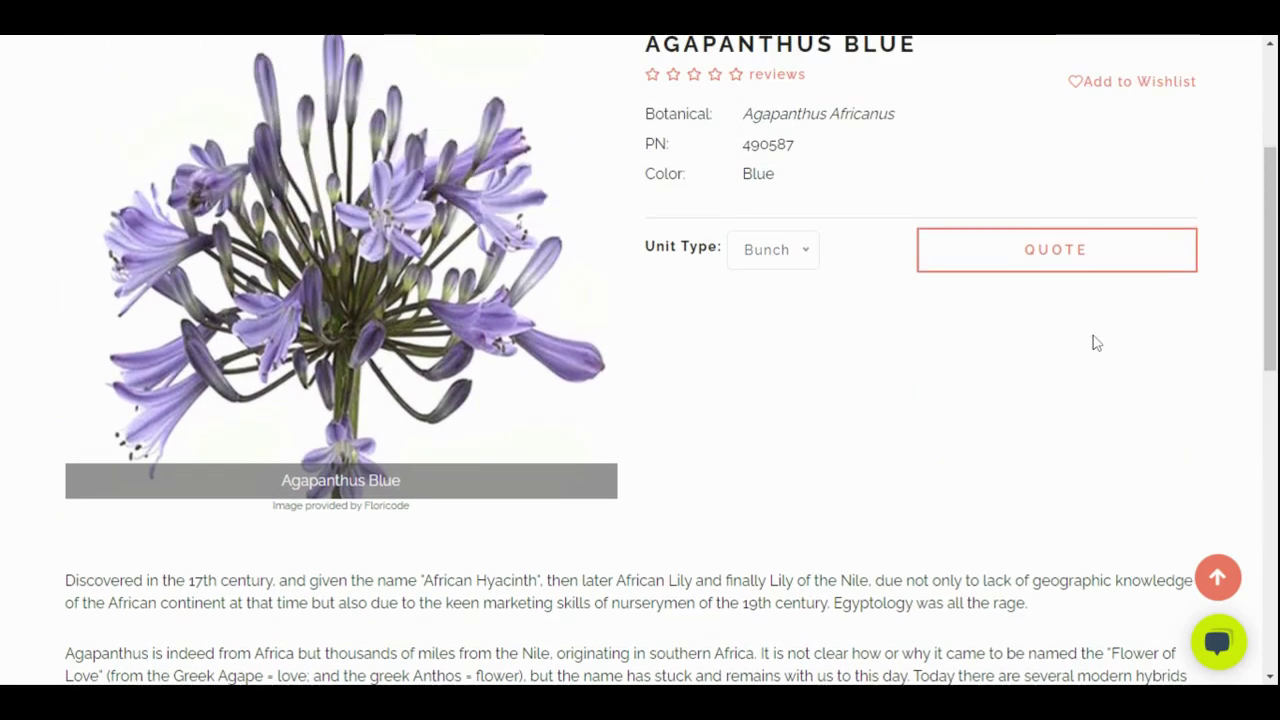
{"action": "scroll", "coordinate": [1096, 340], "scroll_direction": "up", "scroll_amount": 1}
Add Agapanthus Blue to the wish list and quote list, giving Wish List (5), Quote (1)
{"action": "left_click", "coordinate": [1105, 186]}
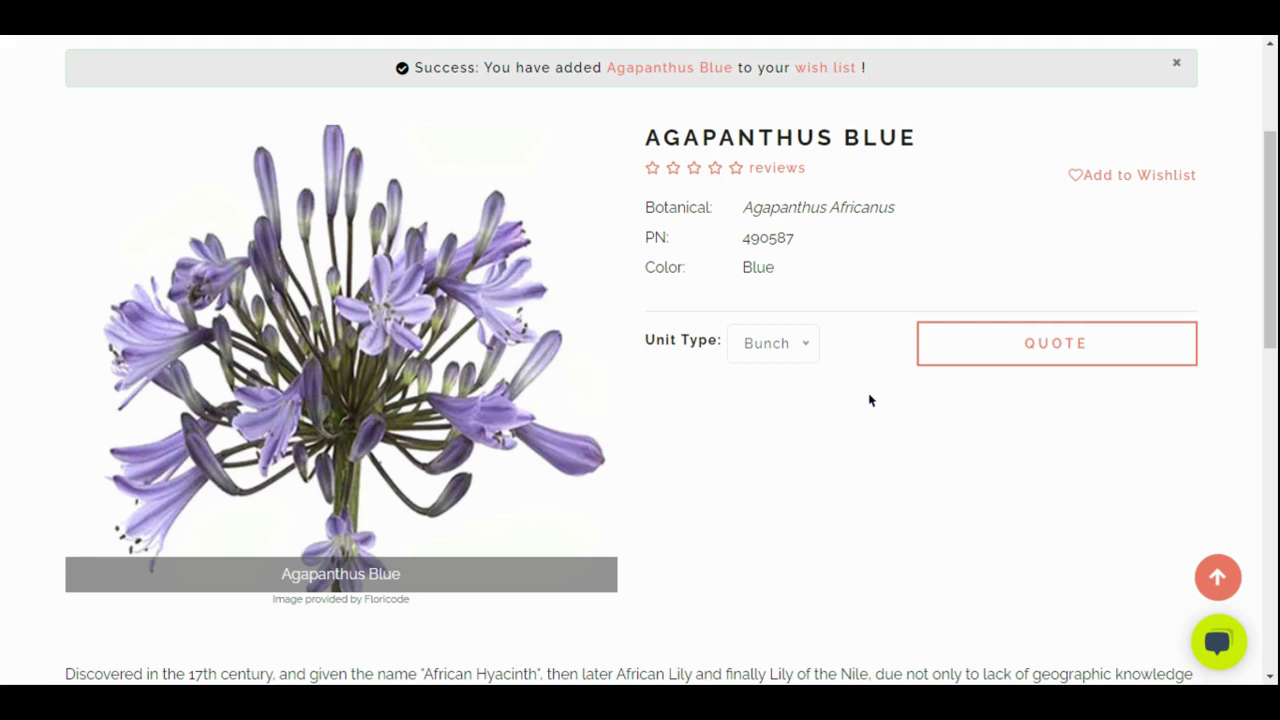
{"action": "left_click", "coordinate": [997, 353]}
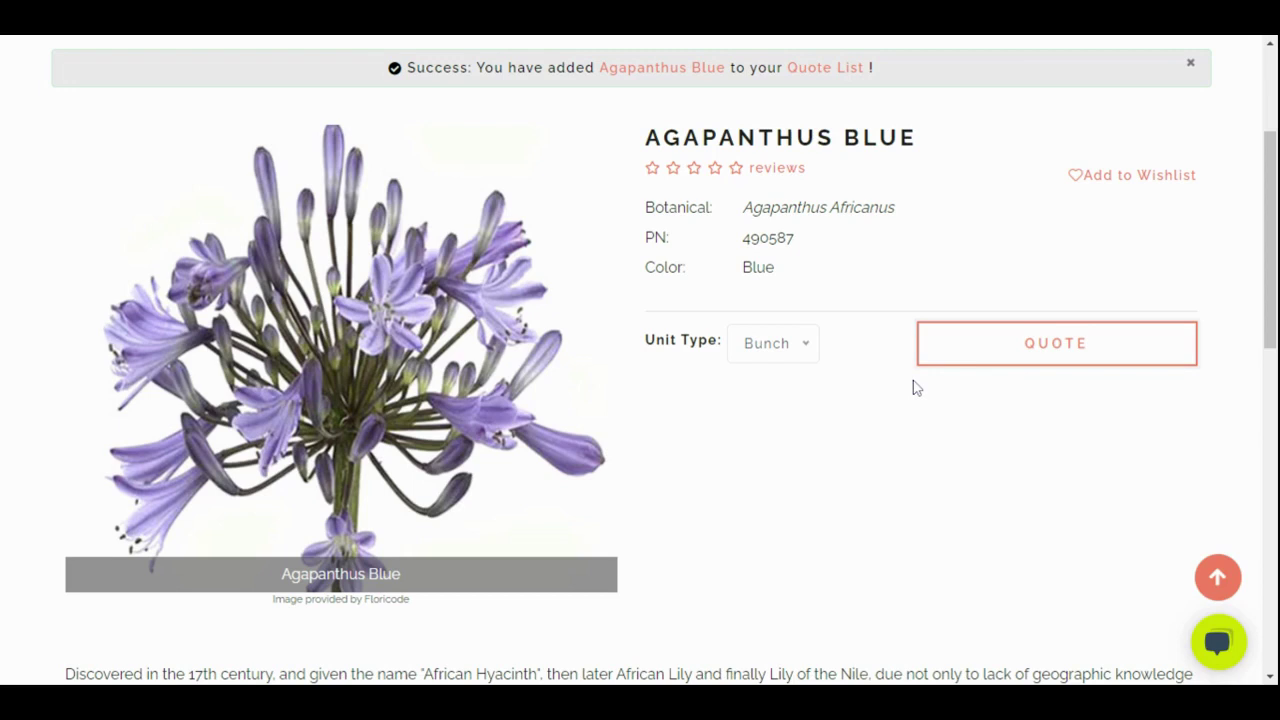
{"action": "scroll", "coordinate": [871, 451], "scroll_direction": "up", "scroll_amount": 2}
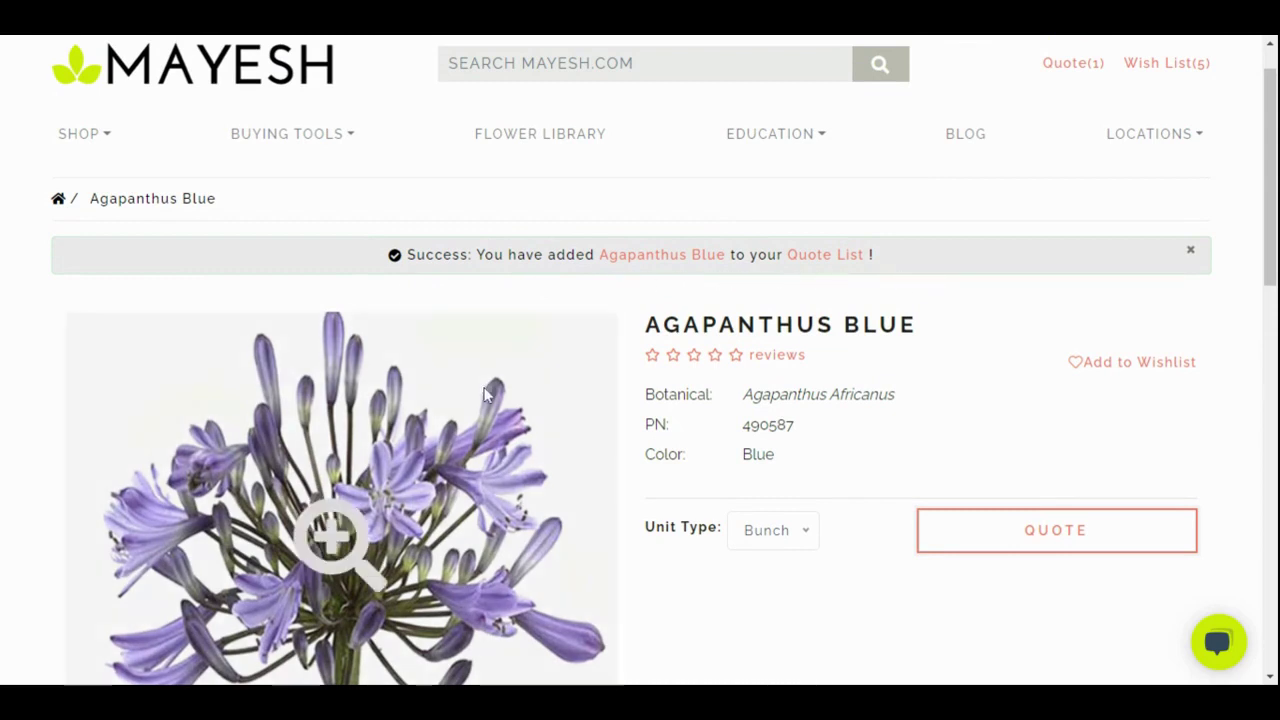
Add Agapanthus White to quotes from its library card, raising the count to Quote (2)
{"action": "scroll", "coordinate": [374, 434], "scroll_direction": "down", "scroll_amount": 3}
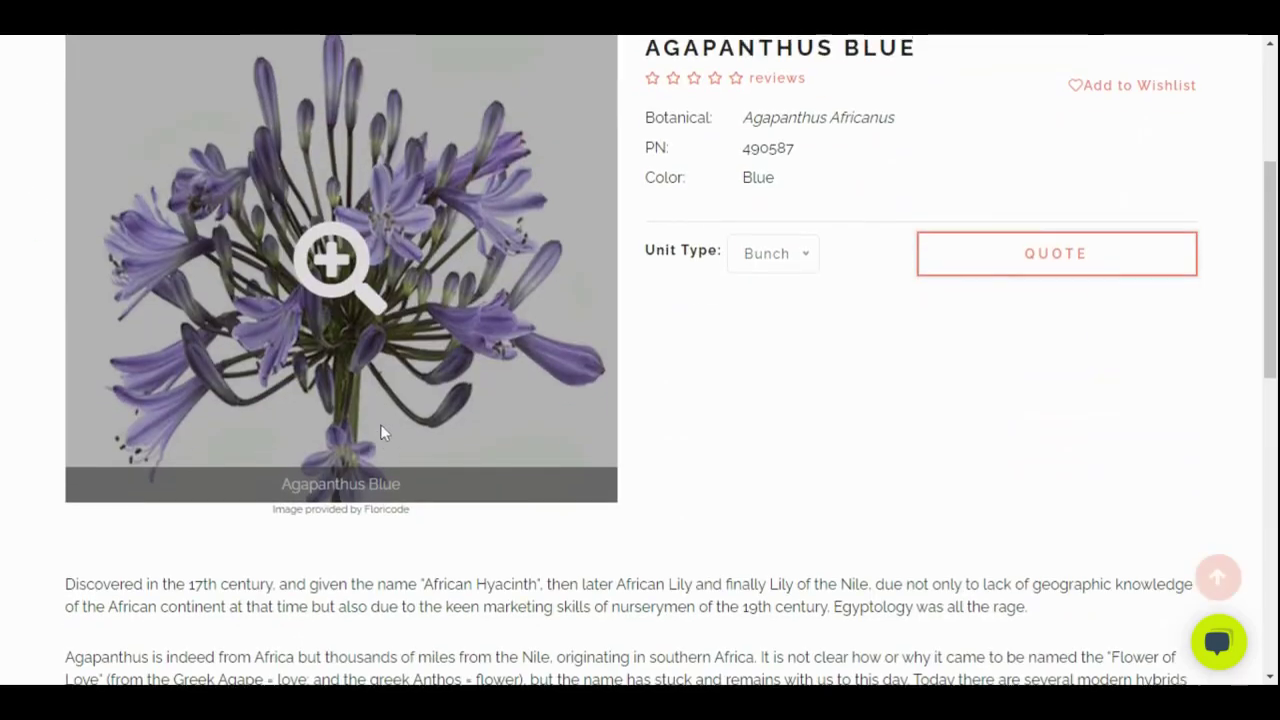
{"action": "scroll", "coordinate": [327, 432], "scroll_direction": "up", "scroll_amount": 1}
{"action": "scroll", "coordinate": [327, 432], "scroll_direction": "up", "scroll_amount": 2}
{"action": "mouse_move", "coordinate": [292, 133]}
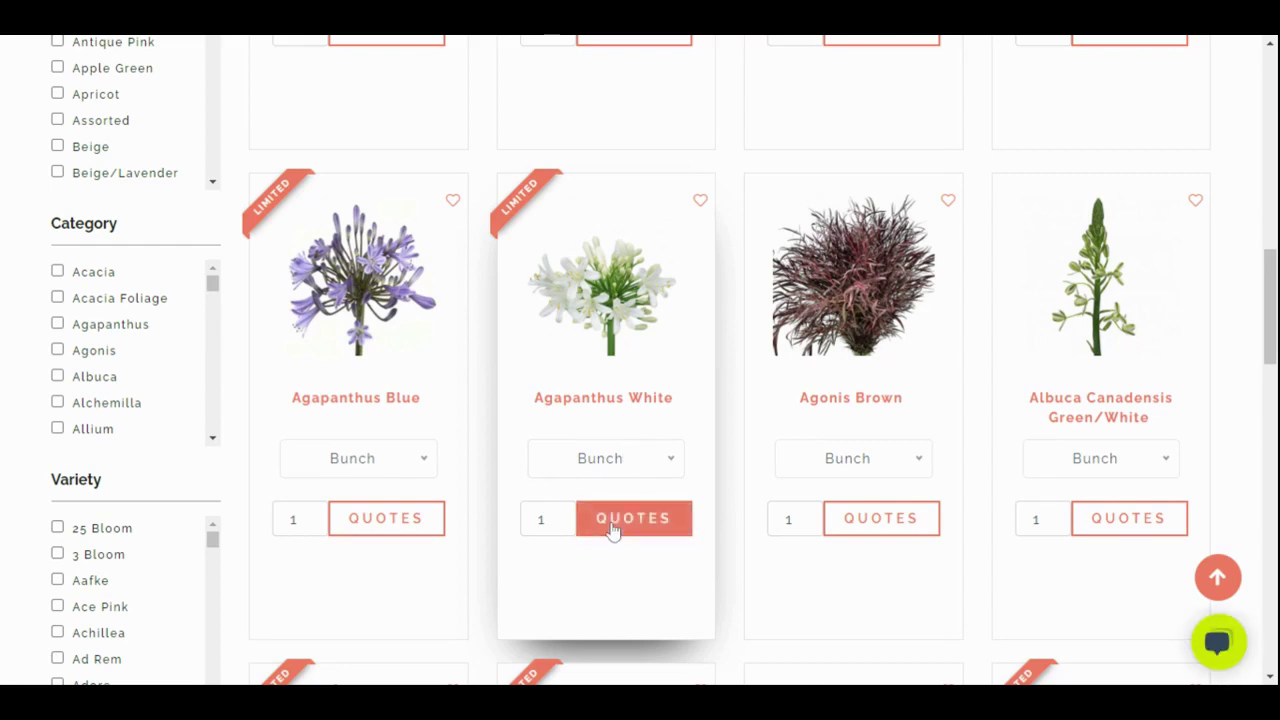
{"action": "left_click", "coordinate": [612, 529]}
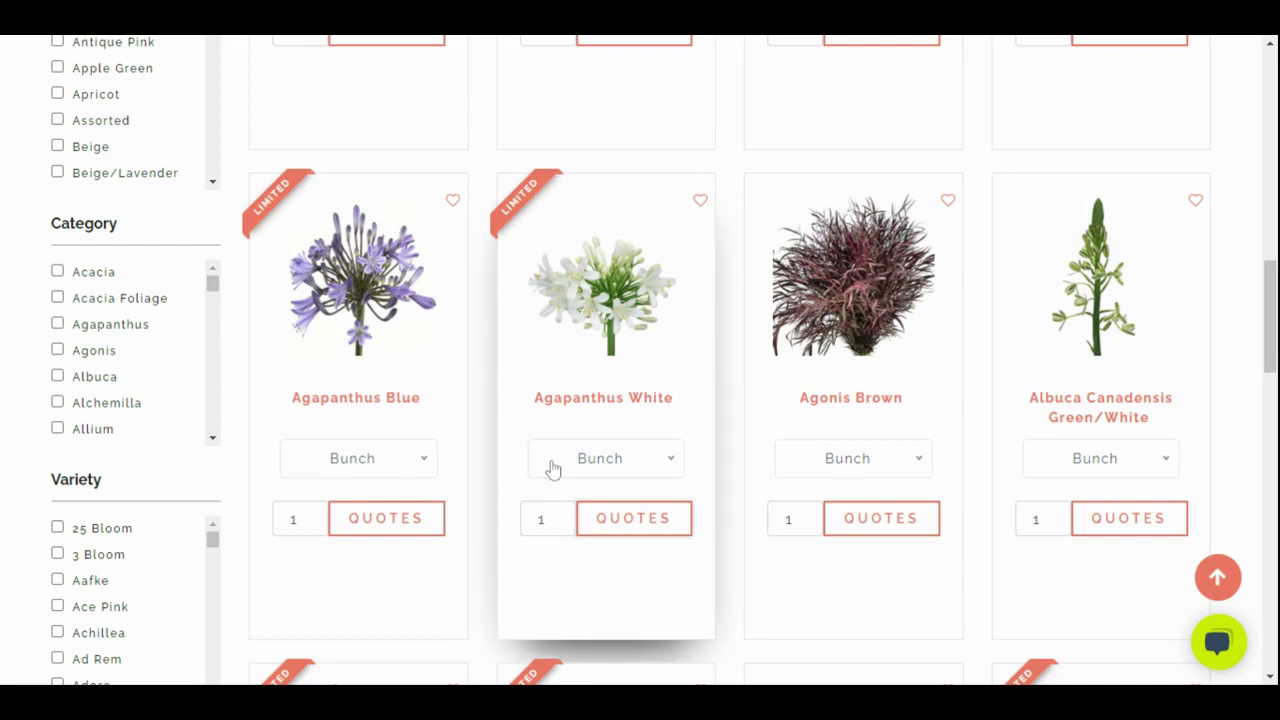
{"action": "scroll", "coordinate": [553, 469], "scroll_direction": "up", "scroll_amount": 6}
{"action": "scroll", "coordinate": [553, 469], "scroll_direction": "up", "scroll_amount": 5}
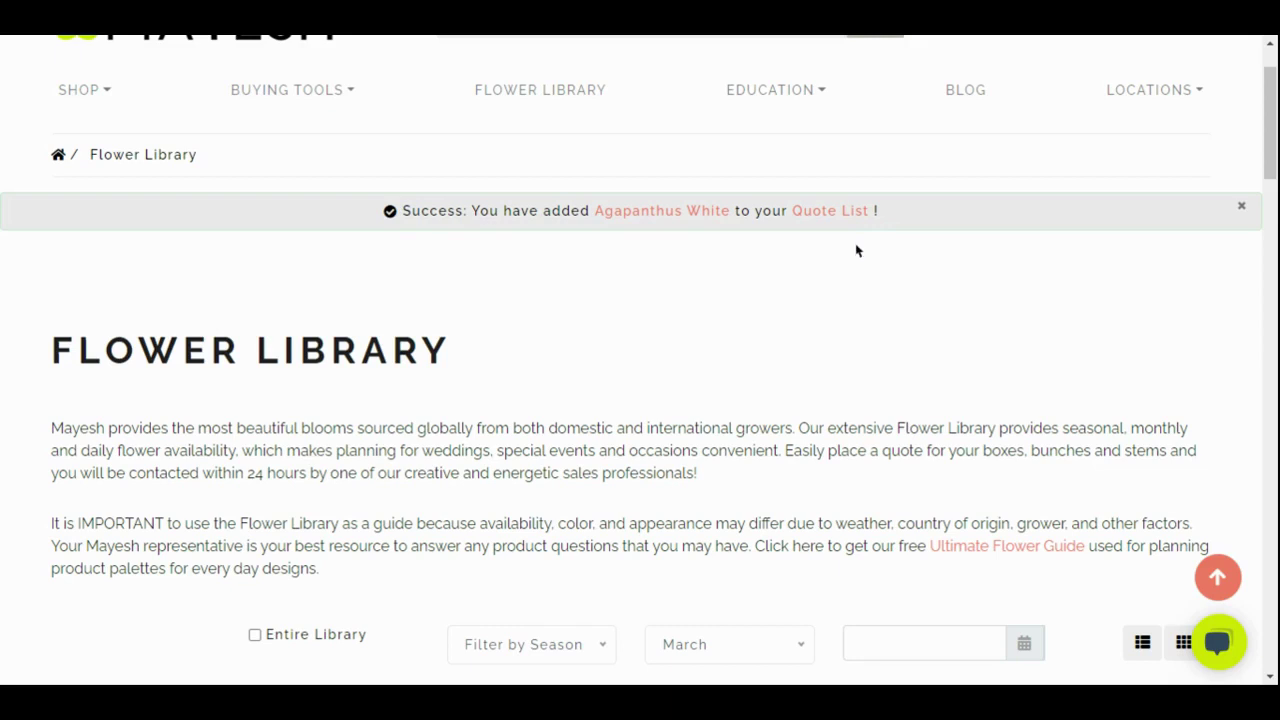
{"action": "scroll", "coordinate": [855, 251], "scroll_direction": "up", "scroll_amount": 1}
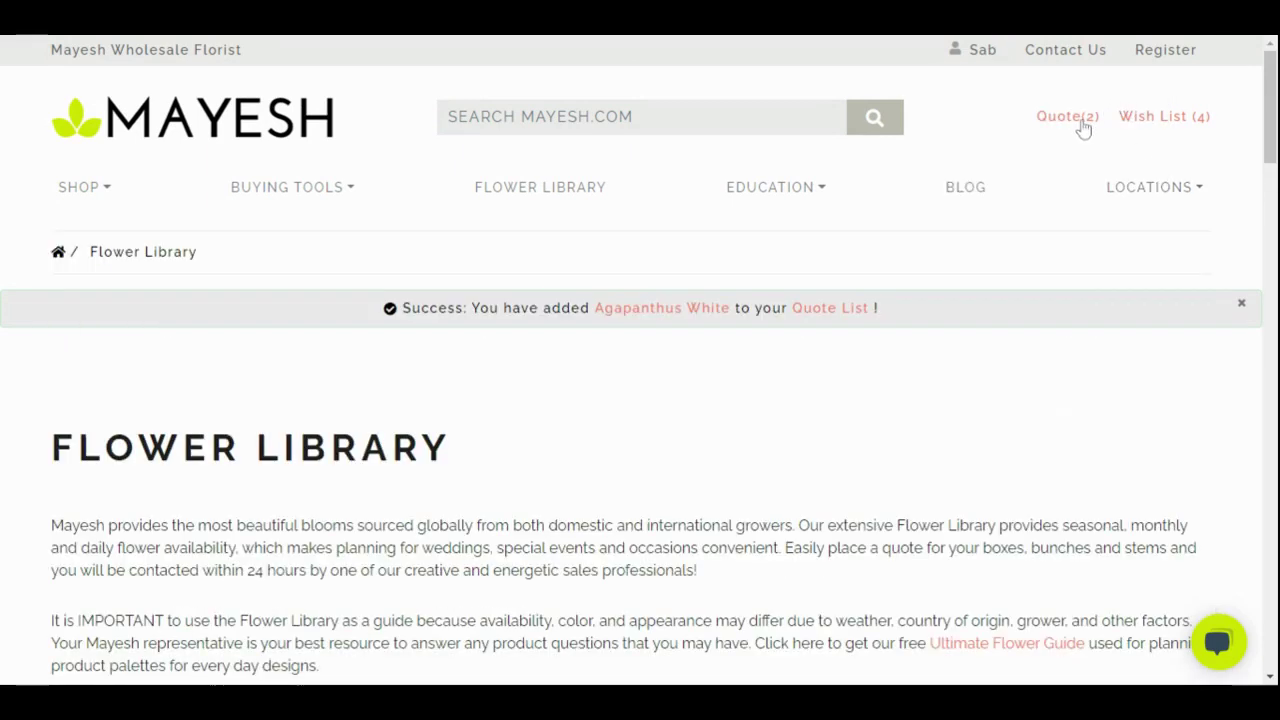
Open the quote list page and review the quoted items
{"action": "left_click", "coordinate": [1081, 122]}
{"action": "left_click", "coordinate": [1065, 122]}
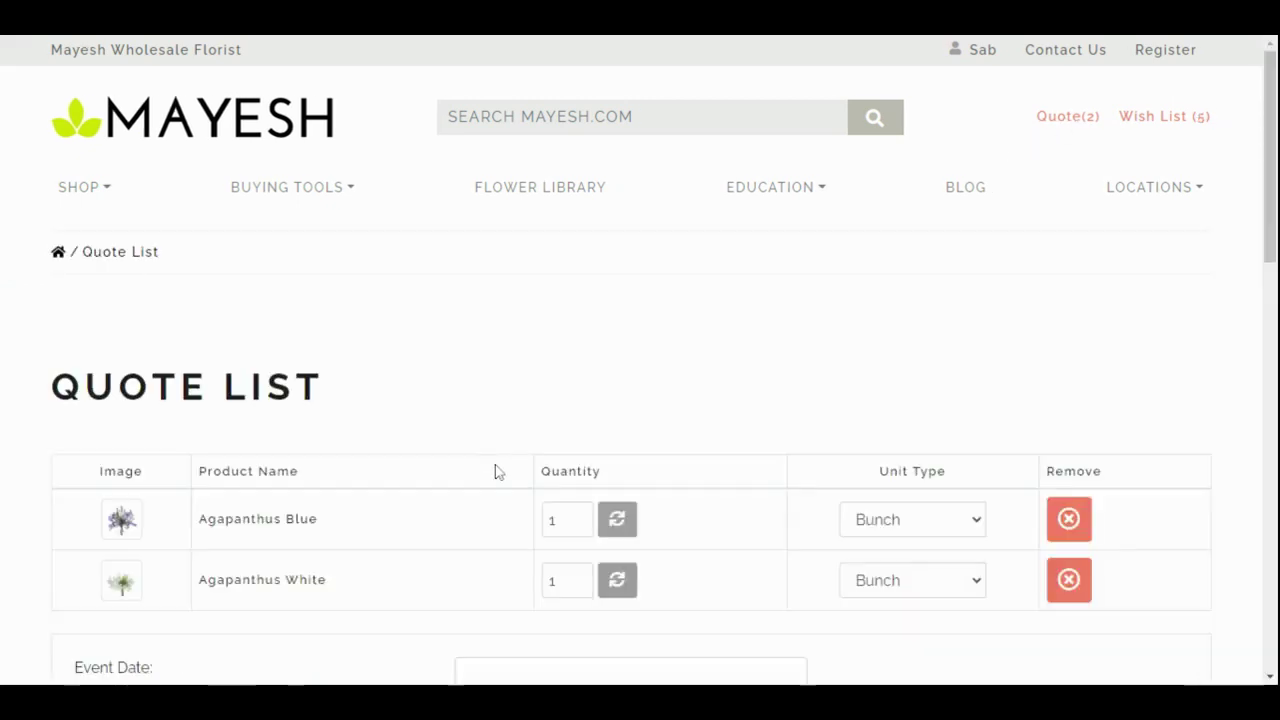
{"action": "scroll", "coordinate": [494, 473], "scroll_direction": "down", "scroll_amount": 5}
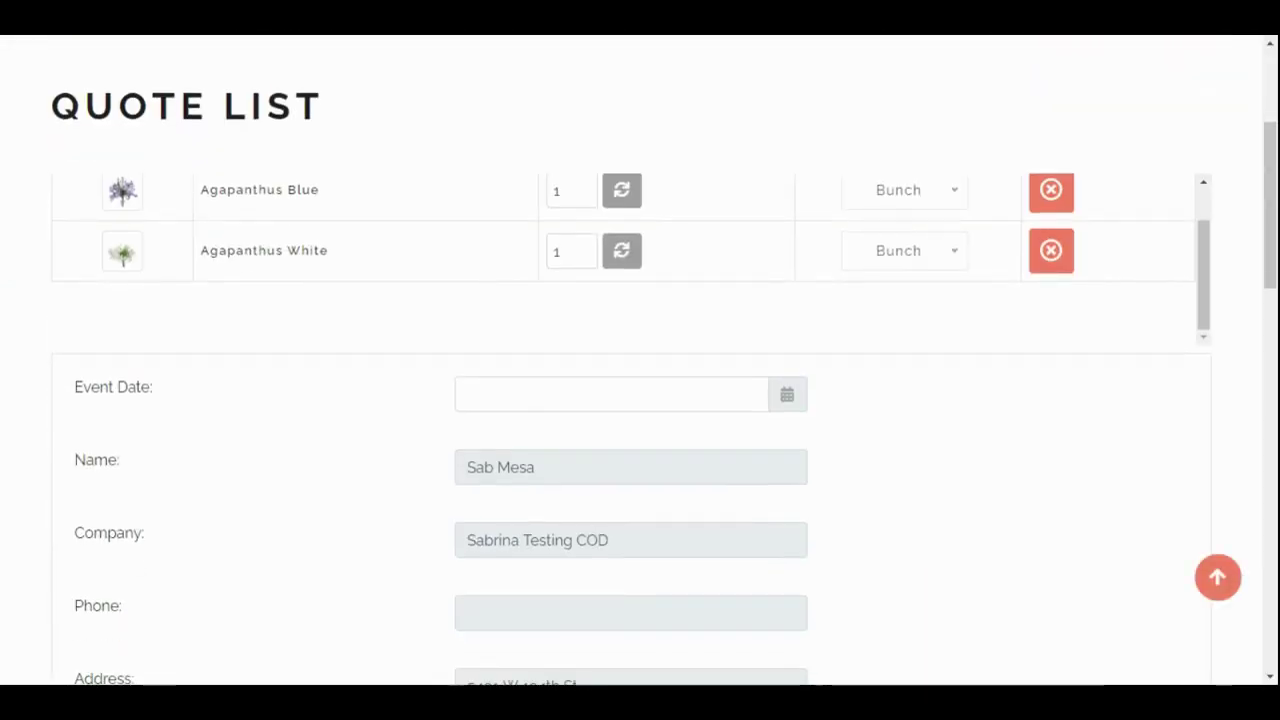
{"action": "scroll", "coordinate": [315, 462], "scroll_direction": "down", "scroll_amount": 1}
{"action": "scroll", "coordinate": [320, 465], "scroll_direction": "up", "scroll_amount": 3}
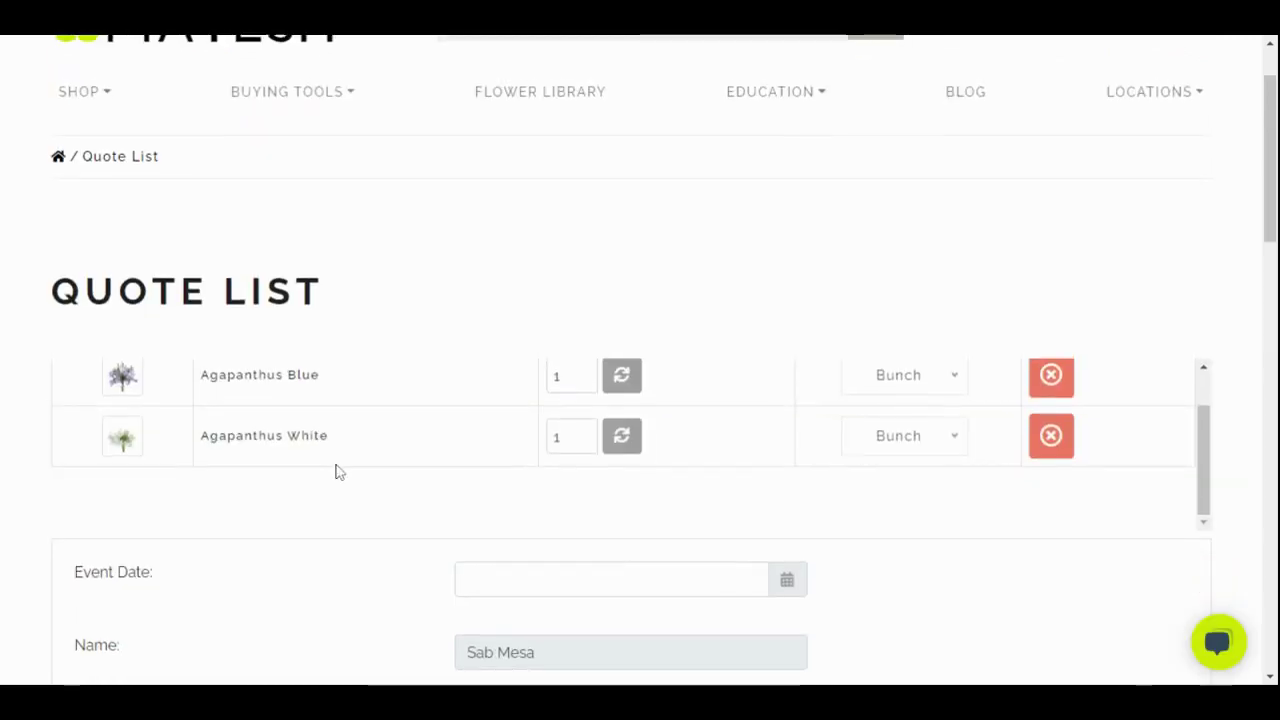
{"action": "scroll", "coordinate": [337, 471], "scroll_direction": "down", "scroll_amount": 1}
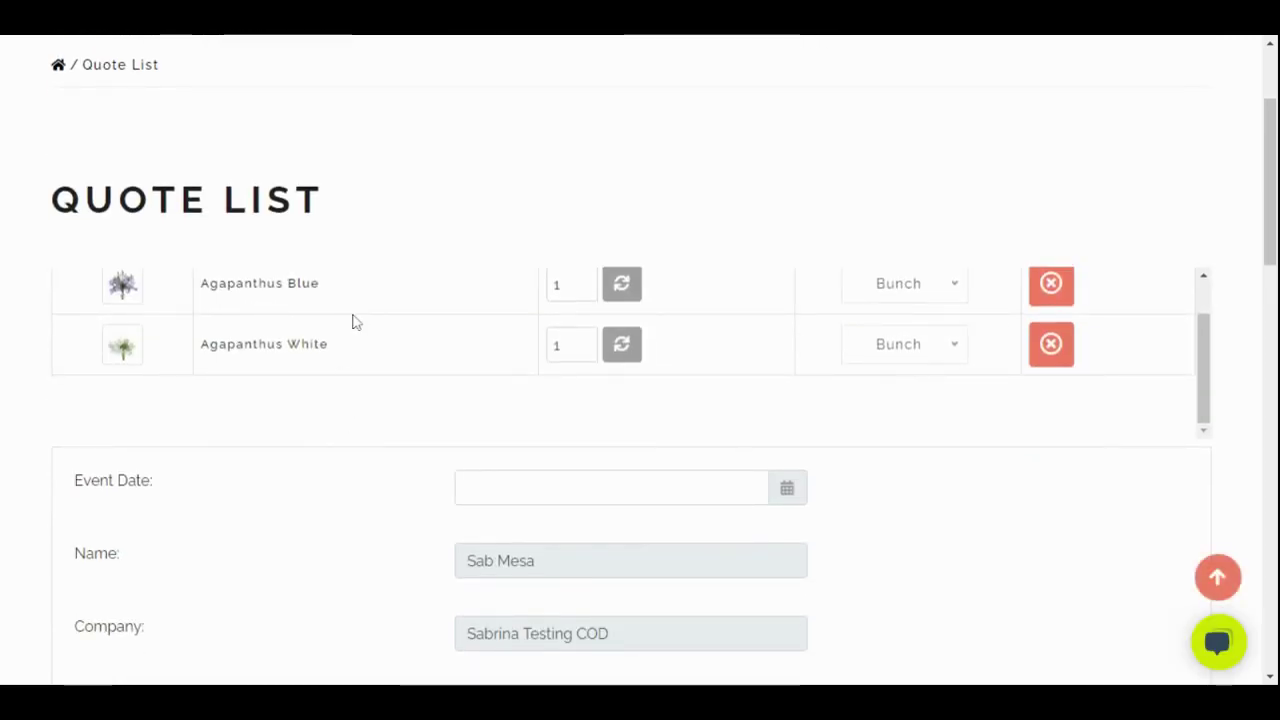
{"action": "scroll", "coordinate": [351, 440], "scroll_direction": "down", "scroll_amount": 2}
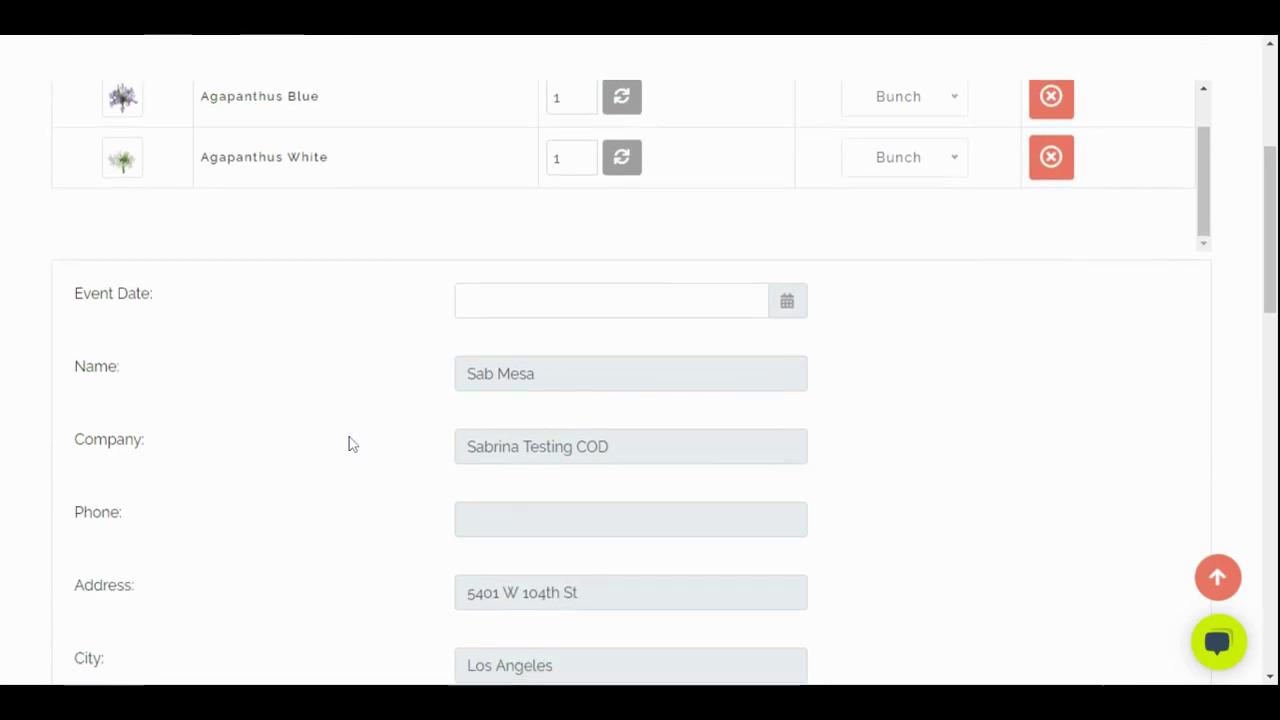
Set the quote's event date to 03/13/2021
{"action": "left_click", "coordinate": [788, 316]}
{"action": "left_click", "coordinate": [680, 304]}
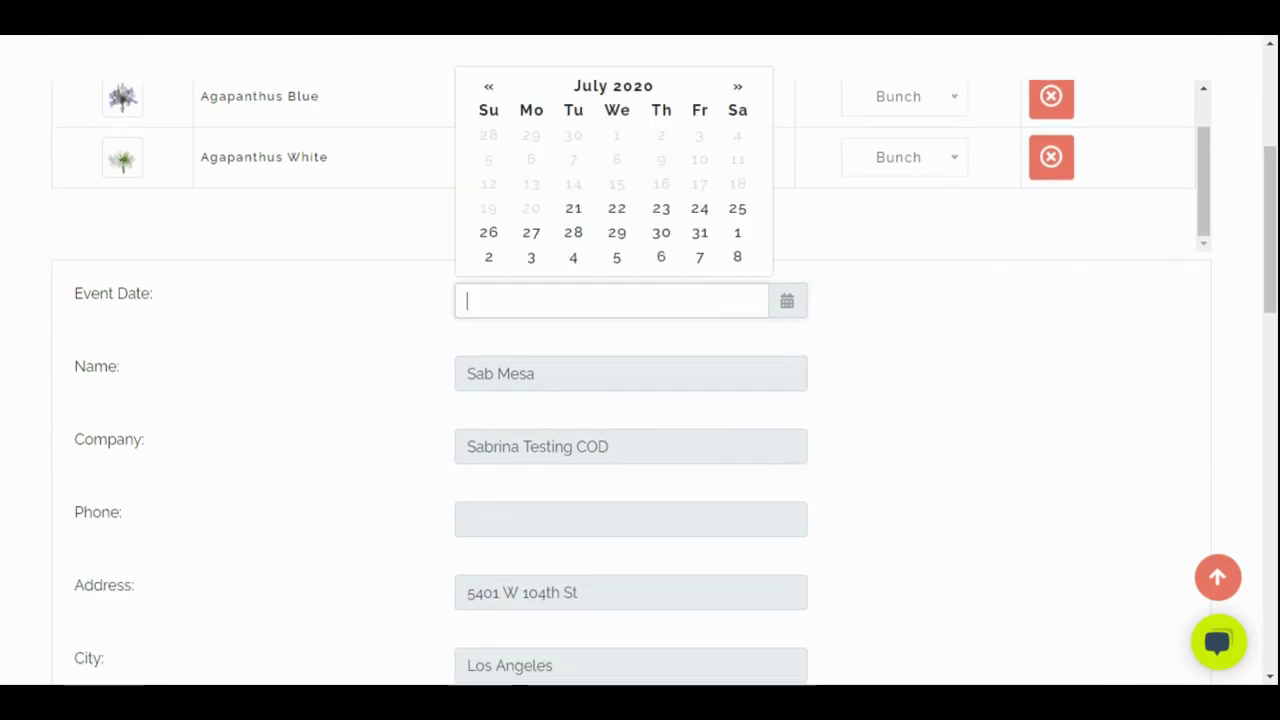
{"action": "left_click", "coordinate": [736, 87]}
{"action": "left_click", "coordinate": [736, 87]}
{"action": "left_click", "coordinate": [736, 87]}
{"action": "left_click", "coordinate": [736, 87]}
{"action": "left_click", "coordinate": [738, 87]}
{"action": "left_click", "coordinate": [738, 87]}
{"action": "left_click", "coordinate": [738, 87]}
{"action": "left_click", "coordinate": [738, 87]}
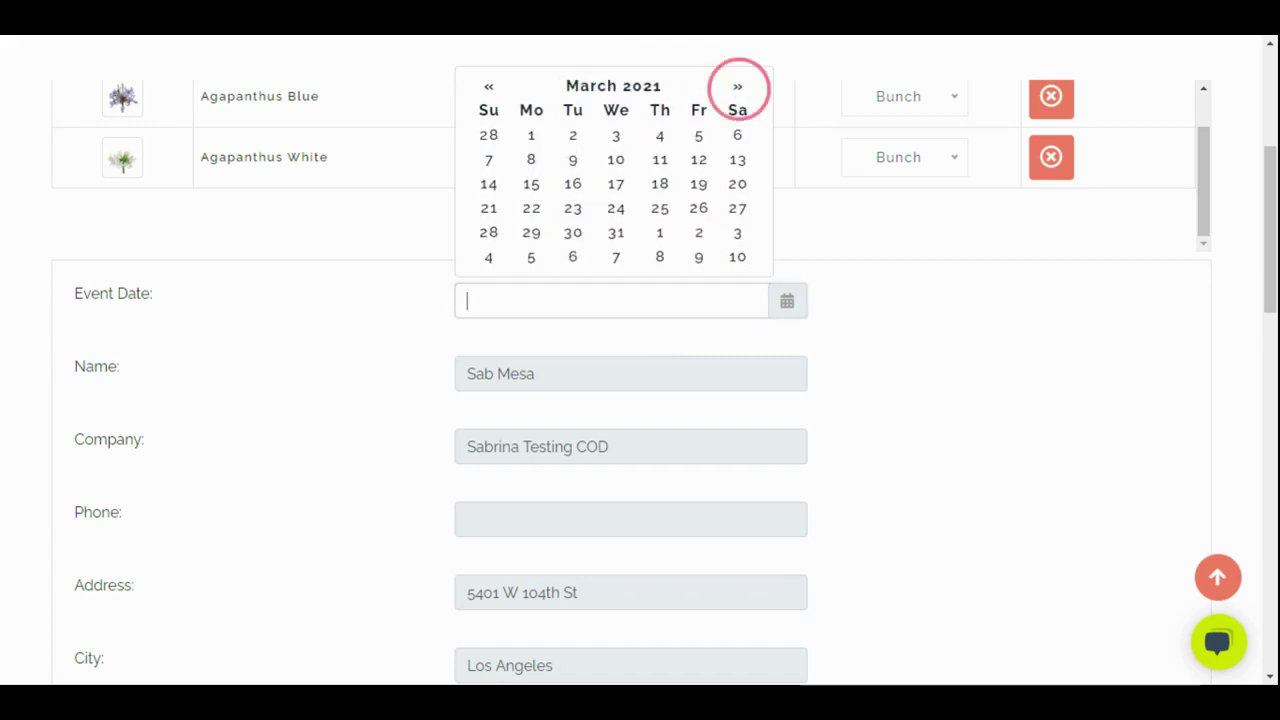
{"action": "left_click", "coordinate": [736, 163]}
{"action": "left_click", "coordinate": [901, 408]}
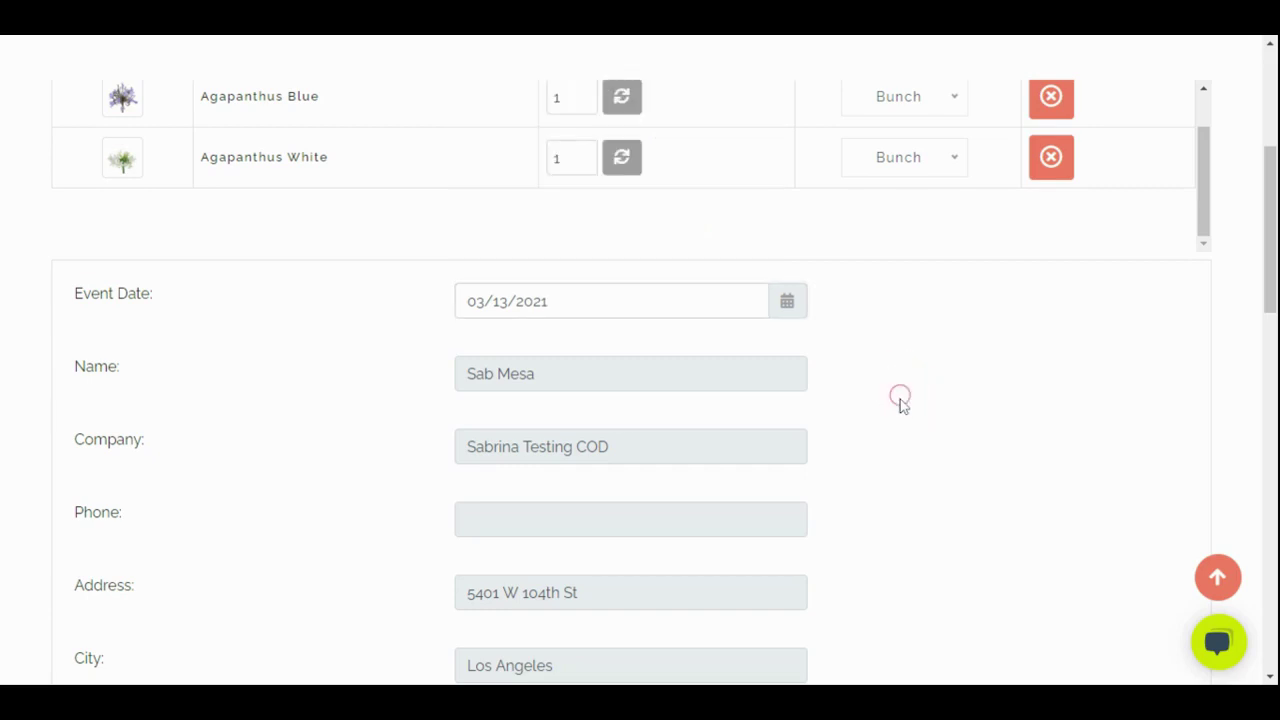
Add the comment 'Thank you!' to the quote
{"action": "scroll", "coordinate": [911, 427], "scroll_direction": "down", "scroll_amount": 2}
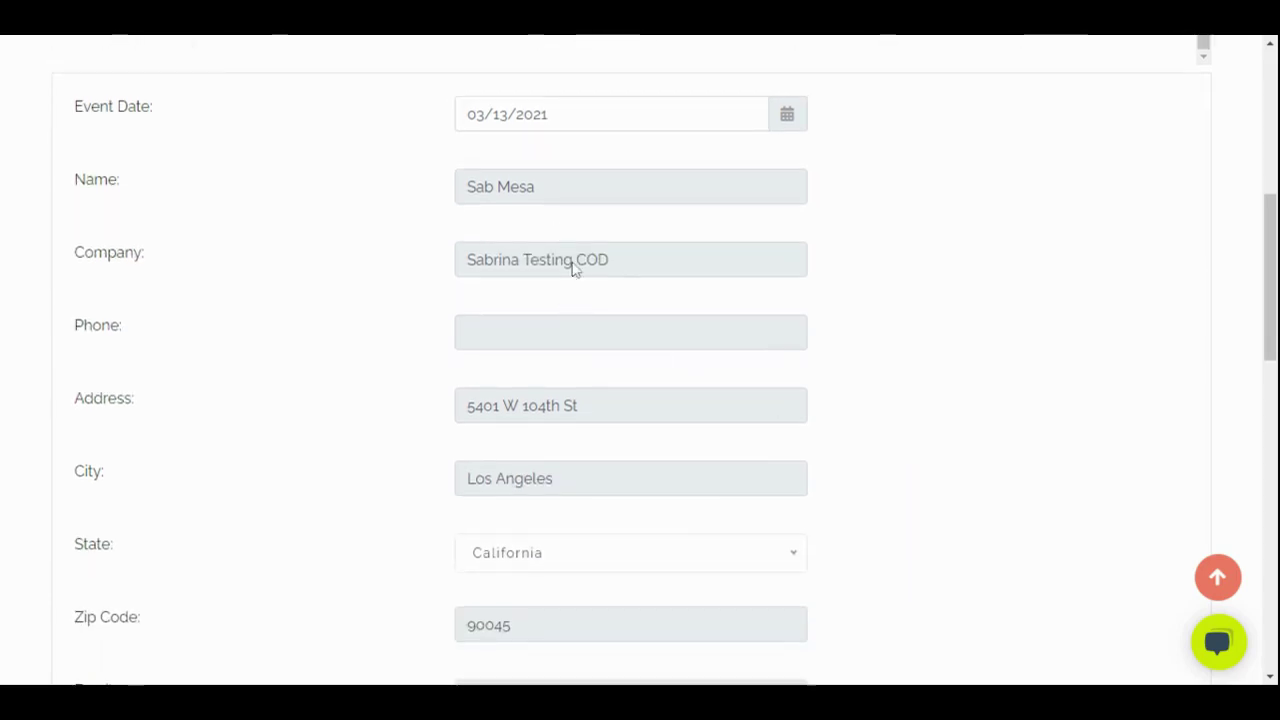
{"action": "scroll", "coordinate": [575, 463], "scroll_direction": "down", "scroll_amount": 3}
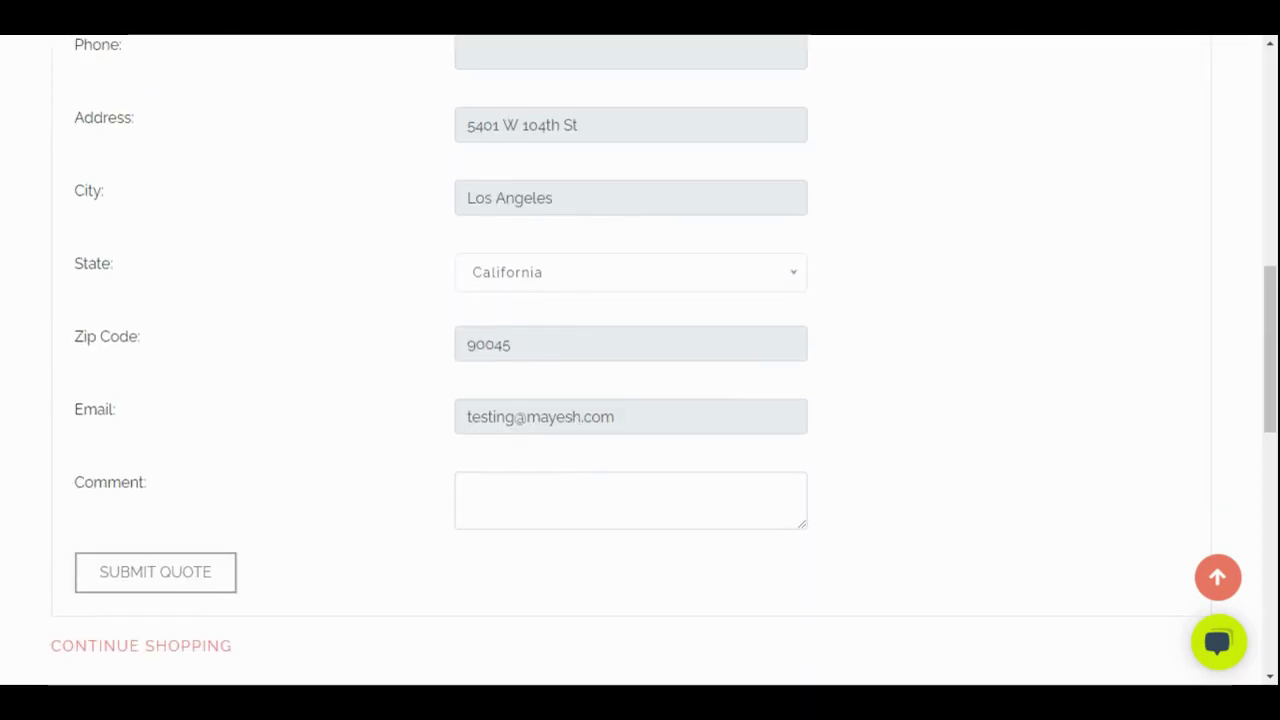
{"action": "left_click", "coordinate": [474, 491]}
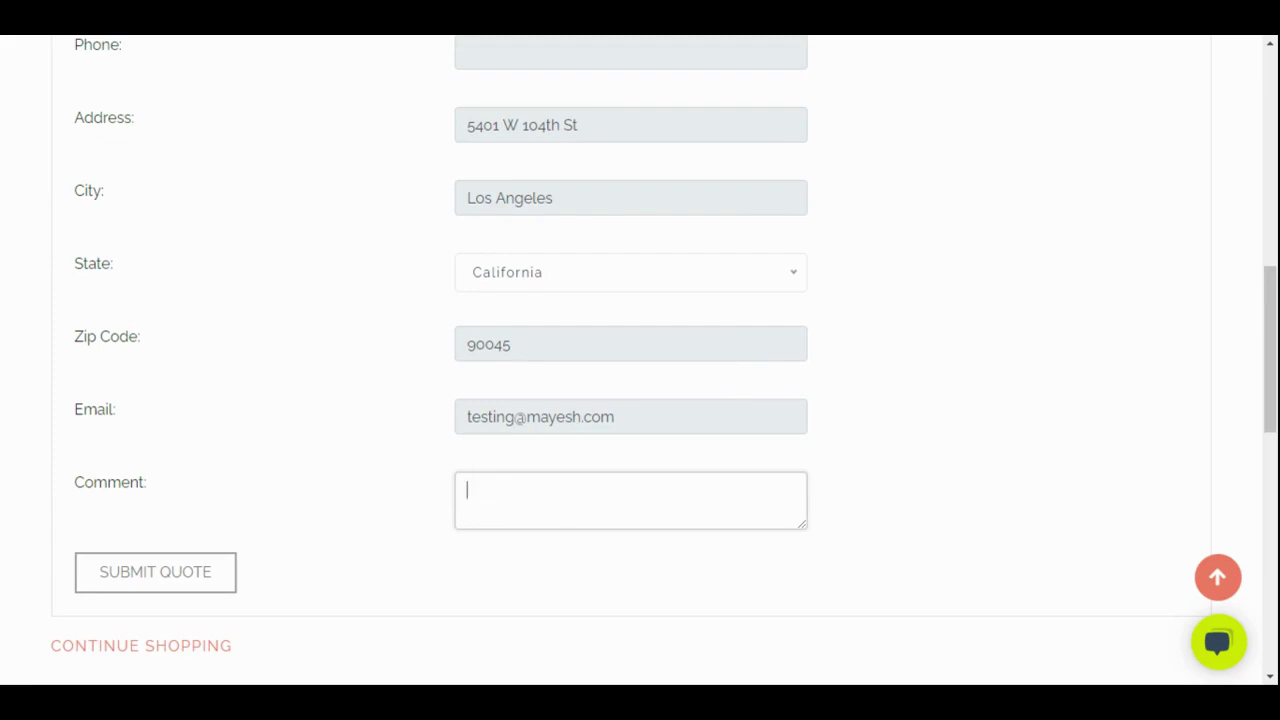
{"action": "type", "text": "Thank ylu"}
{"action": "type", "text": "u"}
{"action": "type", "text": "!"}
Send the Agapanthus quote request with Submit Quote, landing on the account page
{"action": "left_click", "coordinate": [149, 572]}
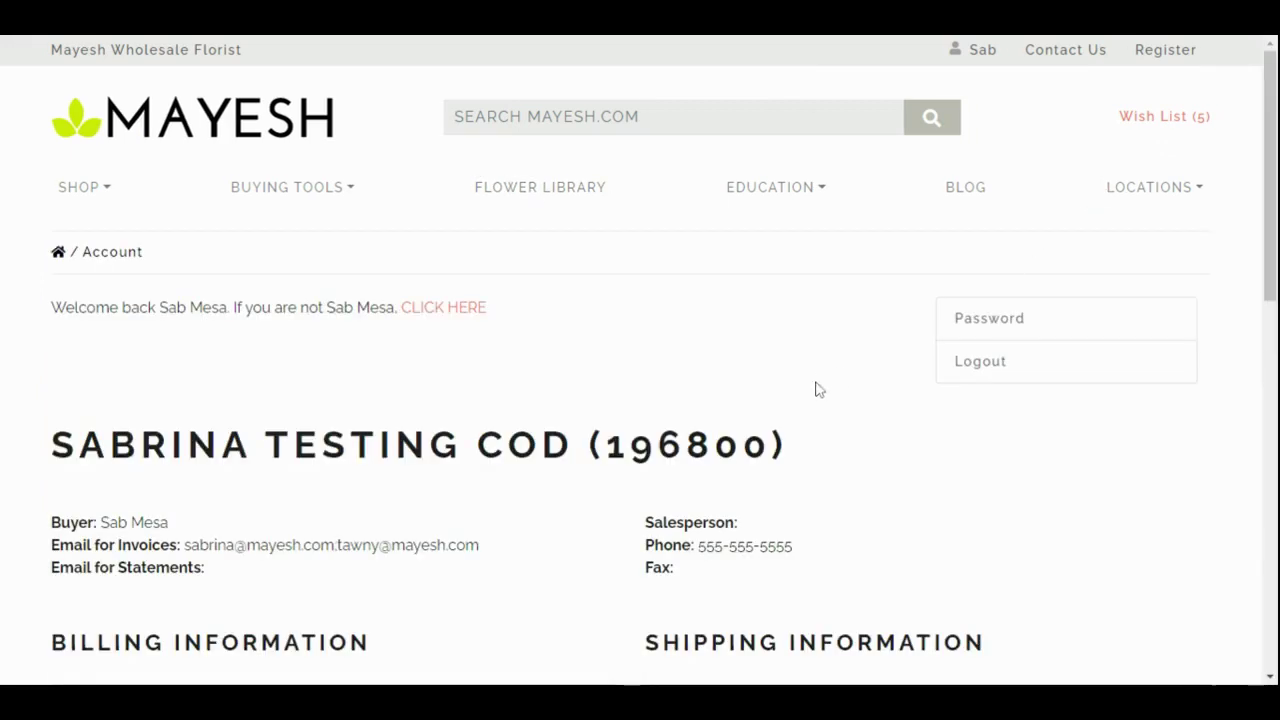
Enable notifications for Agapanthus Blue and delete Alstroemeria Hot Pink Fancy from the wish list
{"action": "scroll", "coordinate": [783, 421], "scroll_direction": "down", "scroll_amount": 5}
{"action": "scroll", "coordinate": [783, 421], "scroll_direction": "down", "scroll_amount": 5}
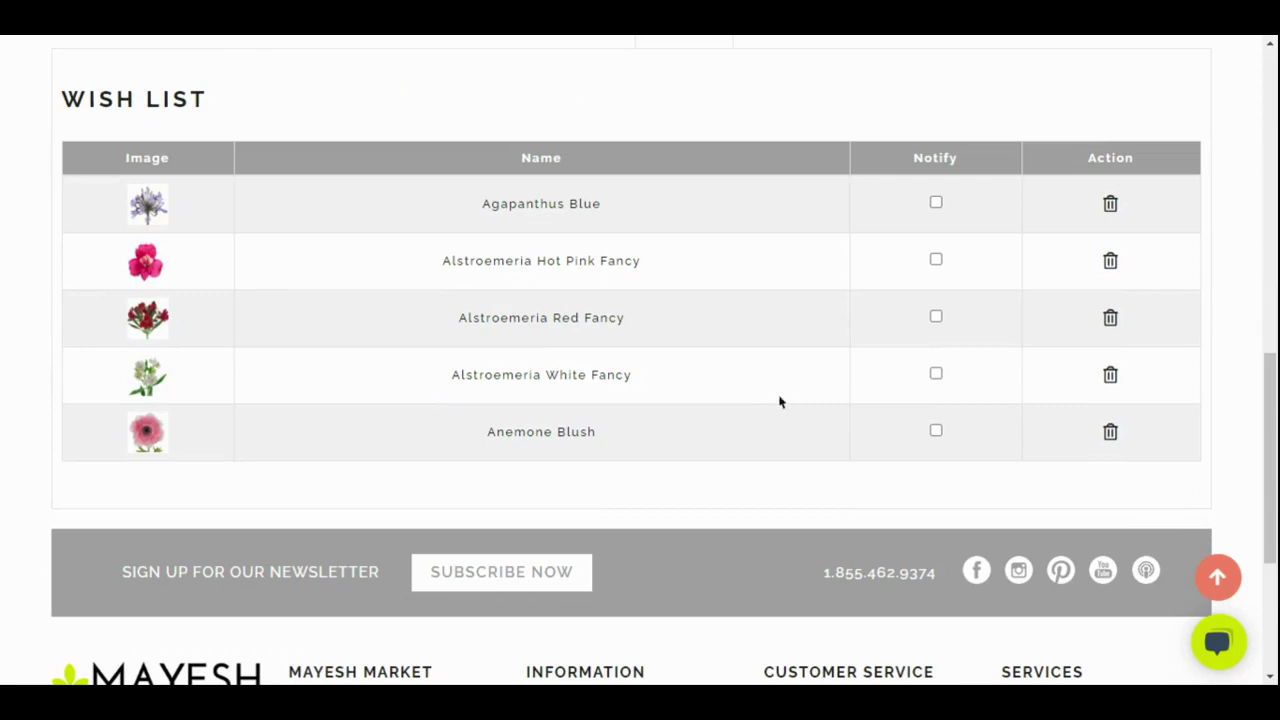
{"action": "left_click", "coordinate": [935, 203]}
{"action": "left_click", "coordinate": [1109, 262]}
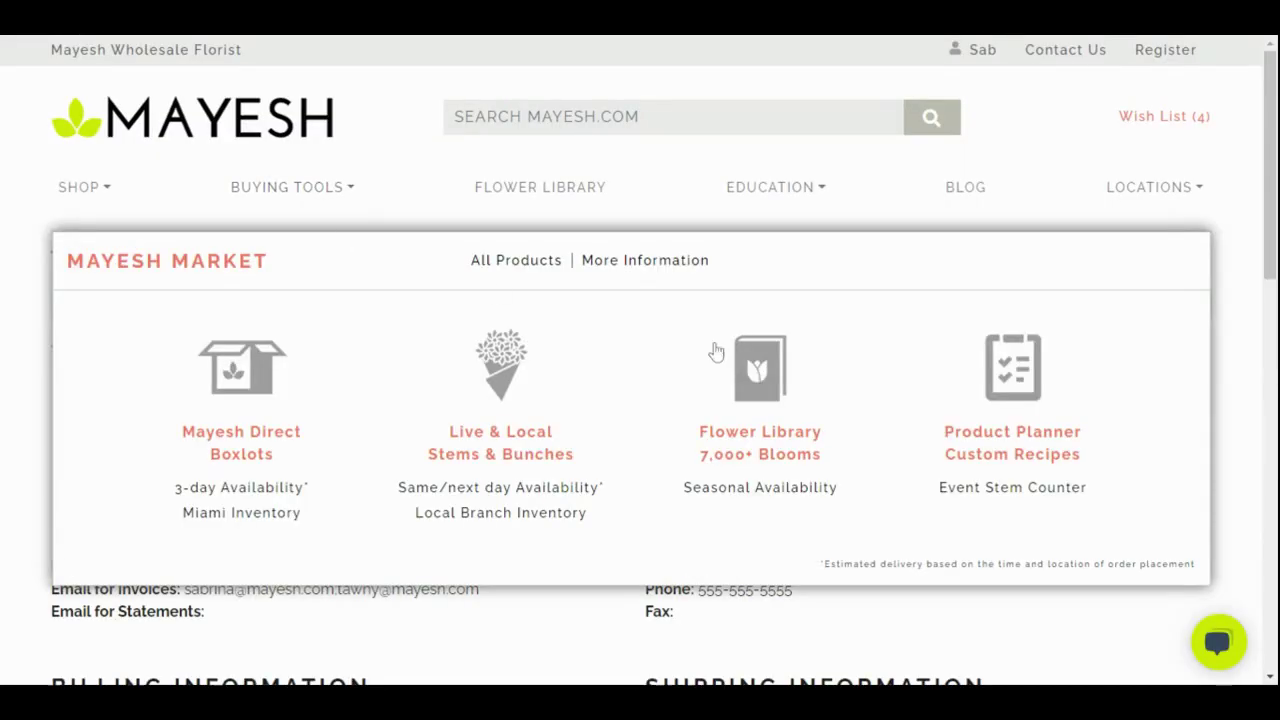
Start a Product Planner event named 'Testing Mayesh'
{"action": "left_click", "coordinate": [970, 437]}
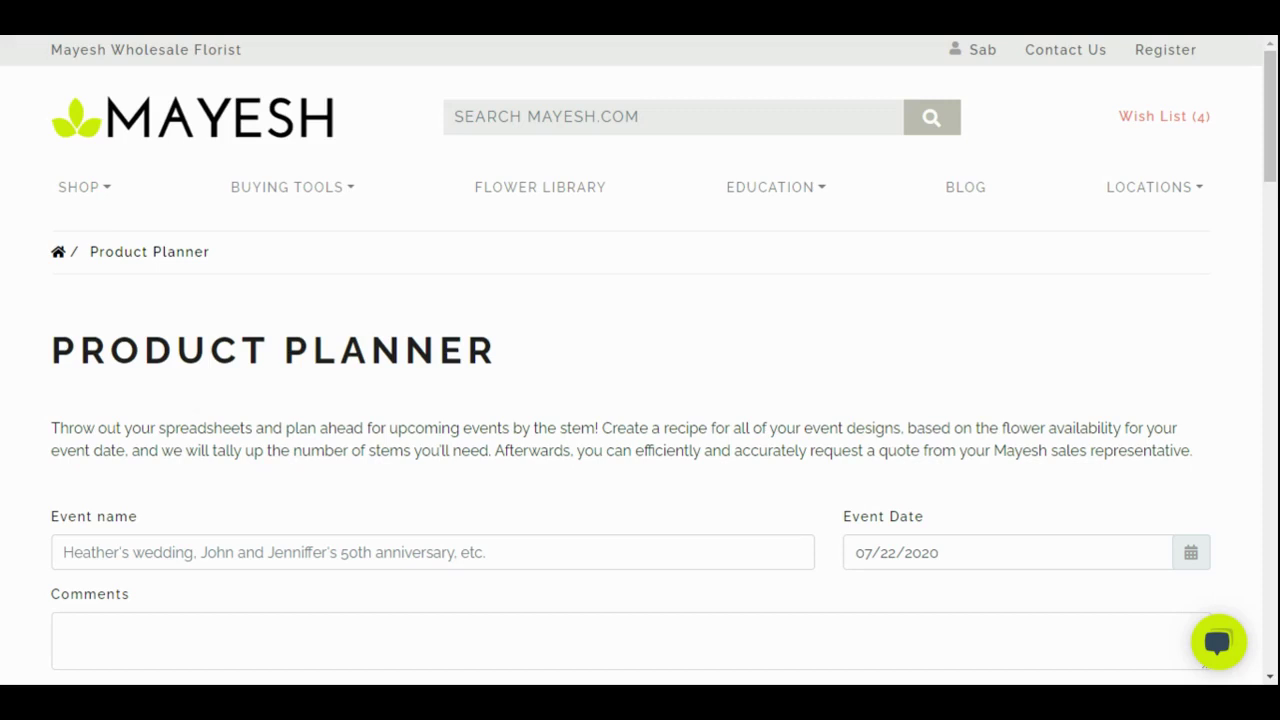
{"action": "left_click", "coordinate": [435, 548]}
{"action": "type", "text": "Testing"}
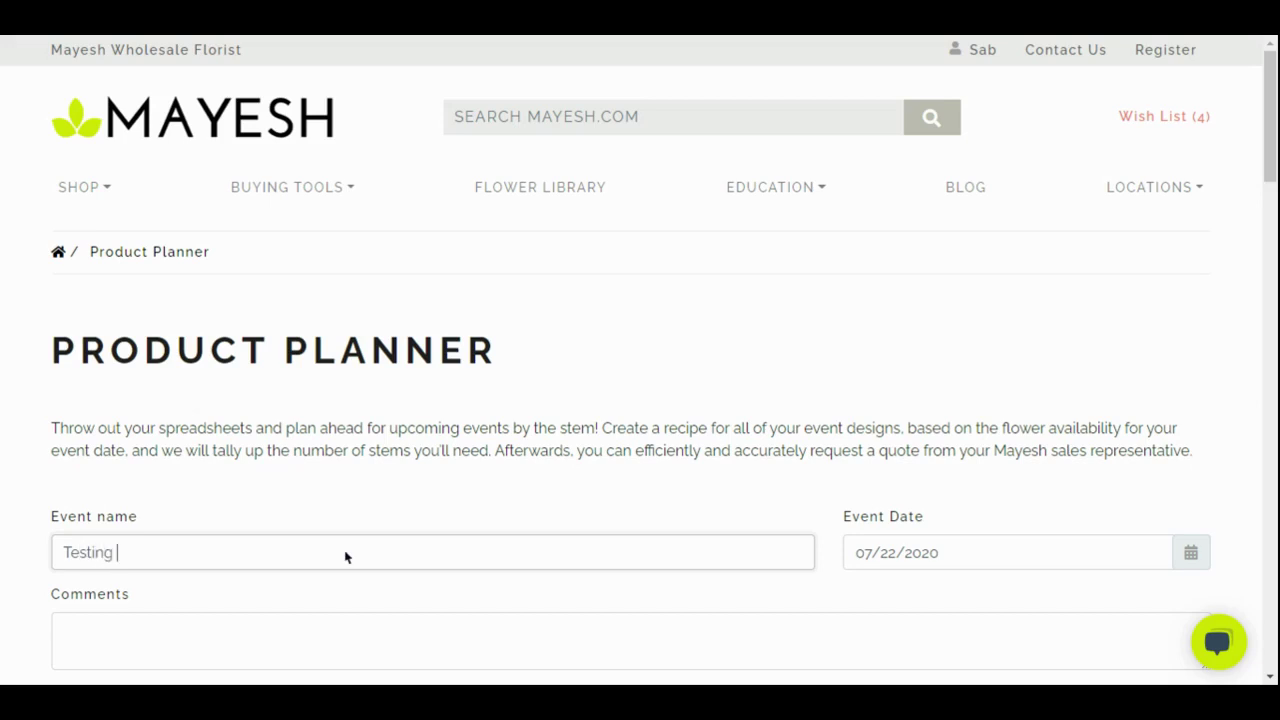
{"action": "type", "text": " Mayesh"}
Set the planner event date to 01/01/2021
{"action": "left_click", "coordinate": [1181, 558]}
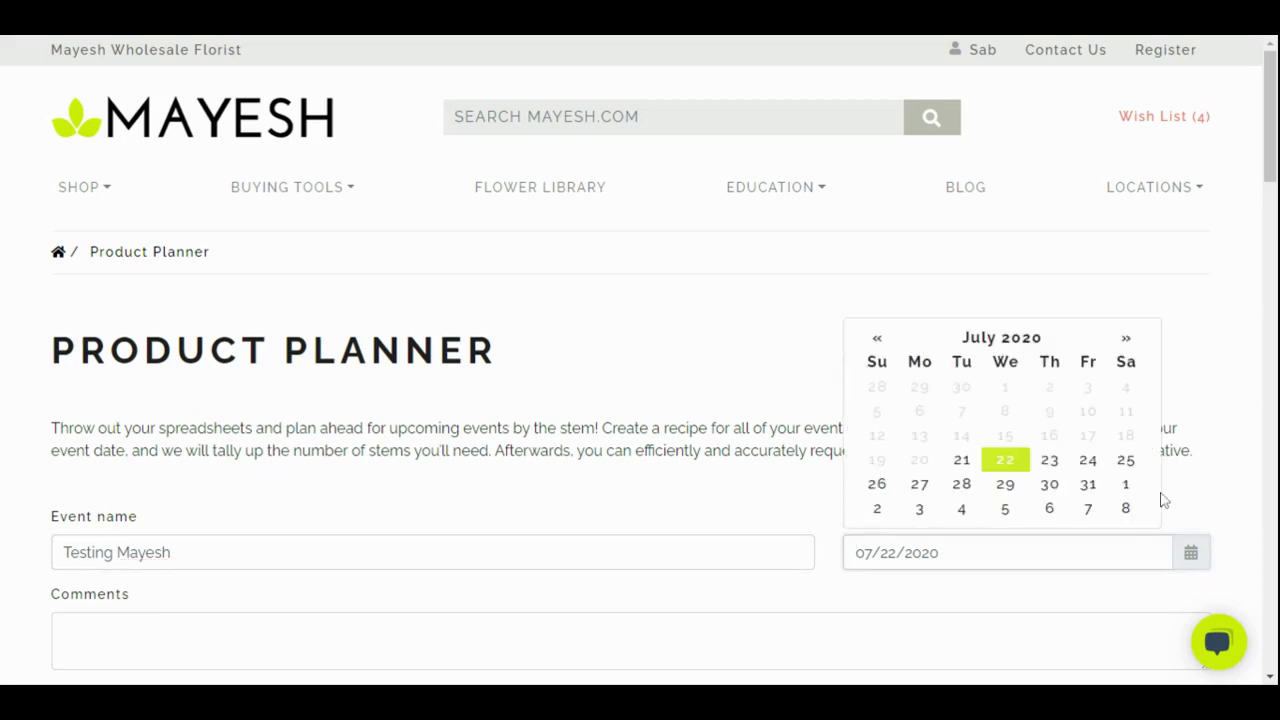
{"action": "left_click", "coordinate": [1126, 338]}
{"action": "left_click", "coordinate": [1126, 338]}
{"action": "left_click", "coordinate": [1126, 338]}
{"action": "left_click", "coordinate": [1126, 338]}
{"action": "left_click", "coordinate": [1126, 338]}
{"action": "left_click", "coordinate": [1126, 338]}
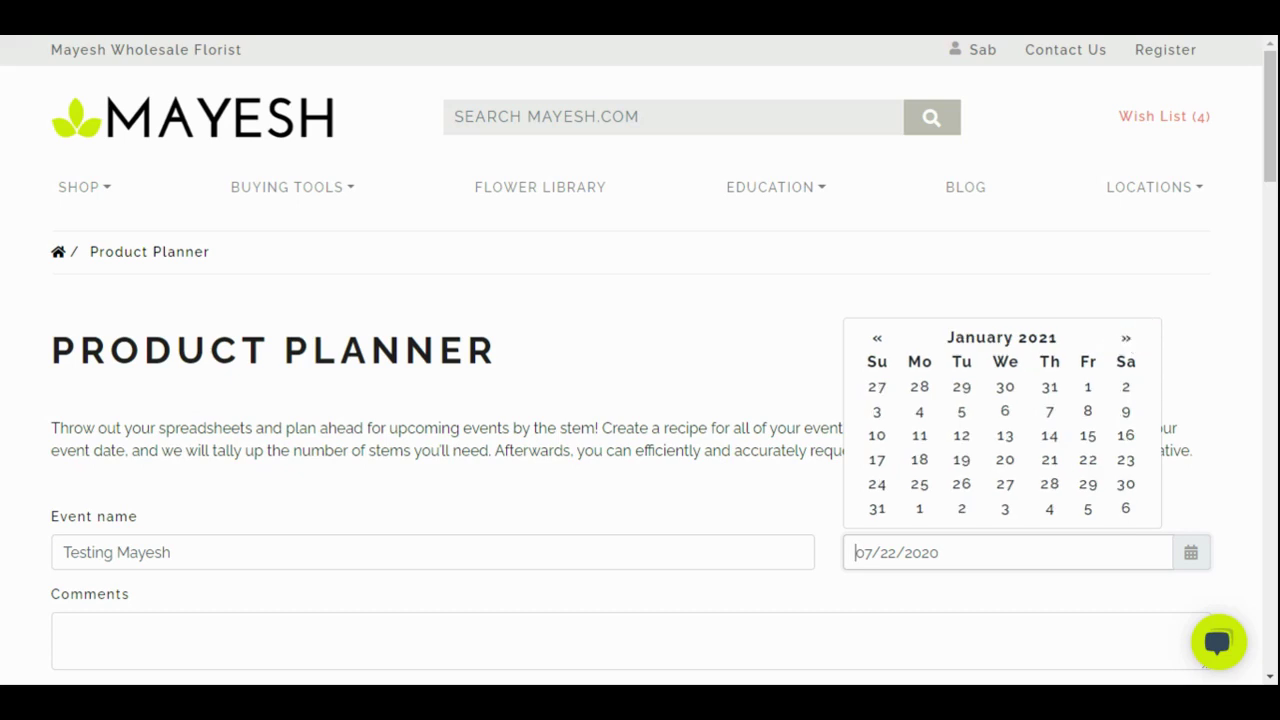
{"action": "left_click", "coordinate": [1088, 387]}
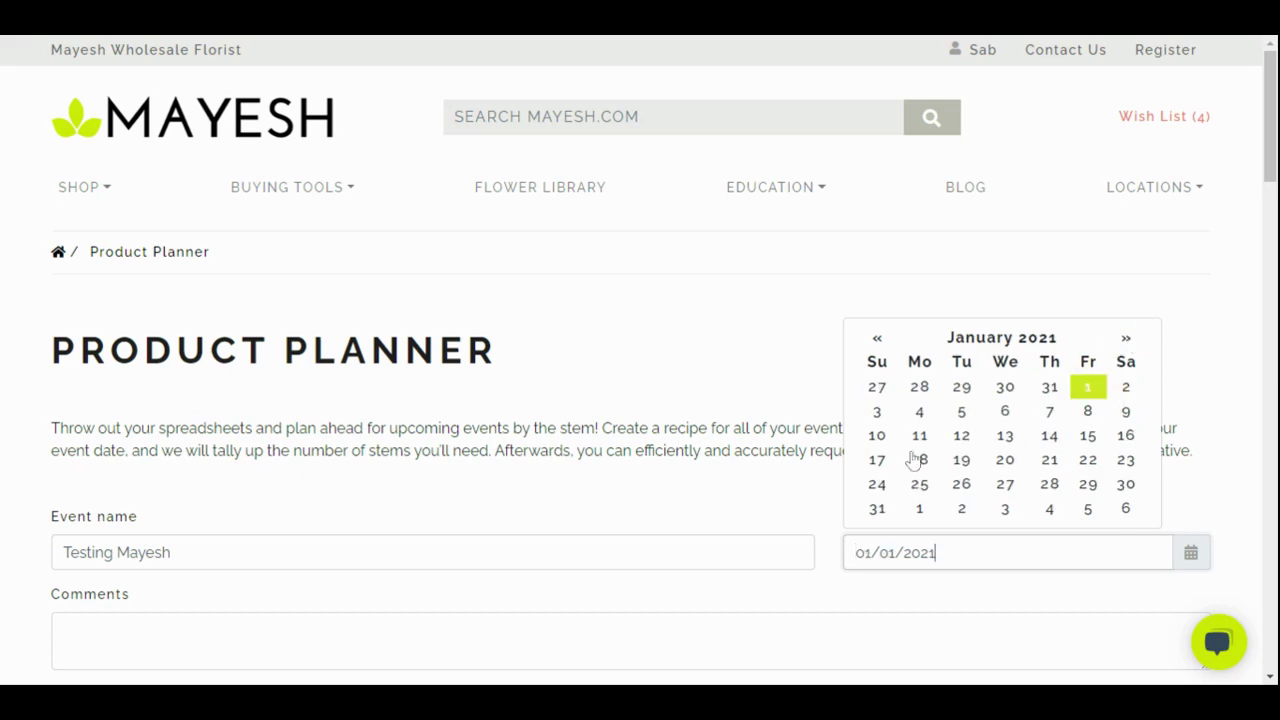
Name the planner item 'CP'
{"action": "scroll", "coordinate": [437, 479], "scroll_direction": "down", "scroll_amount": 3}
{"action": "key", "text": "Tab"}
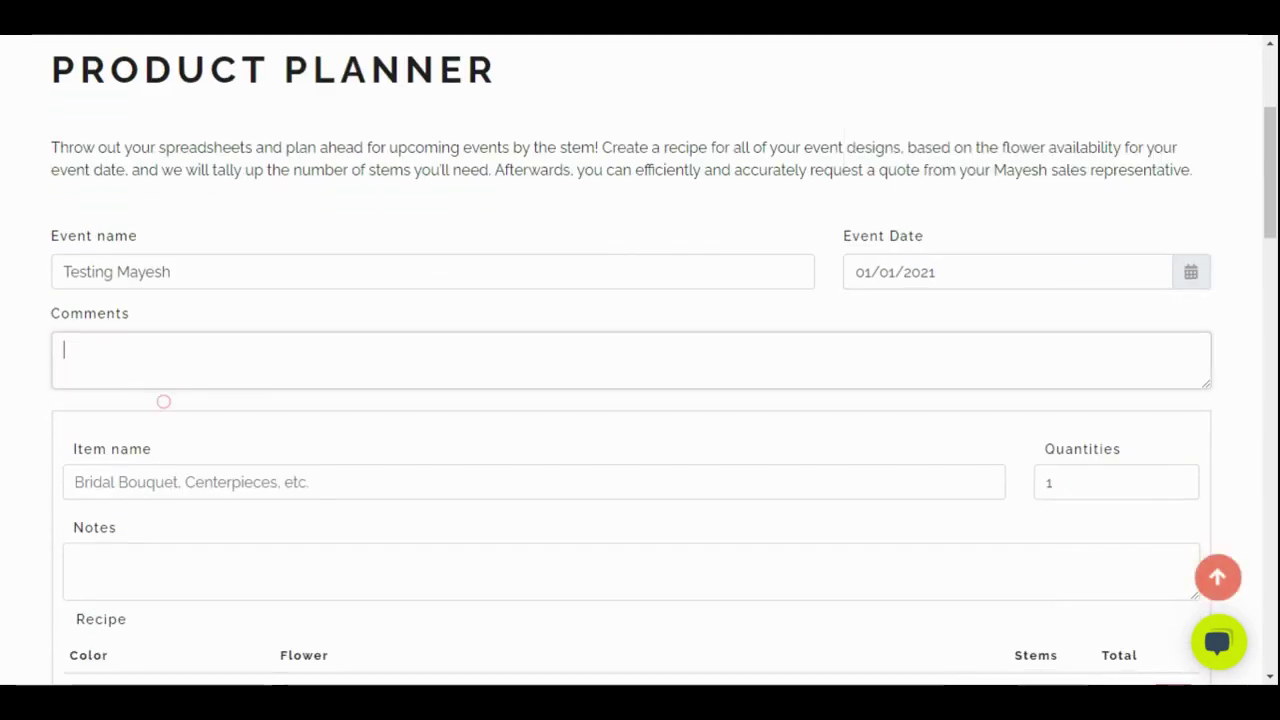
{"action": "left_click", "coordinate": [165, 482]}
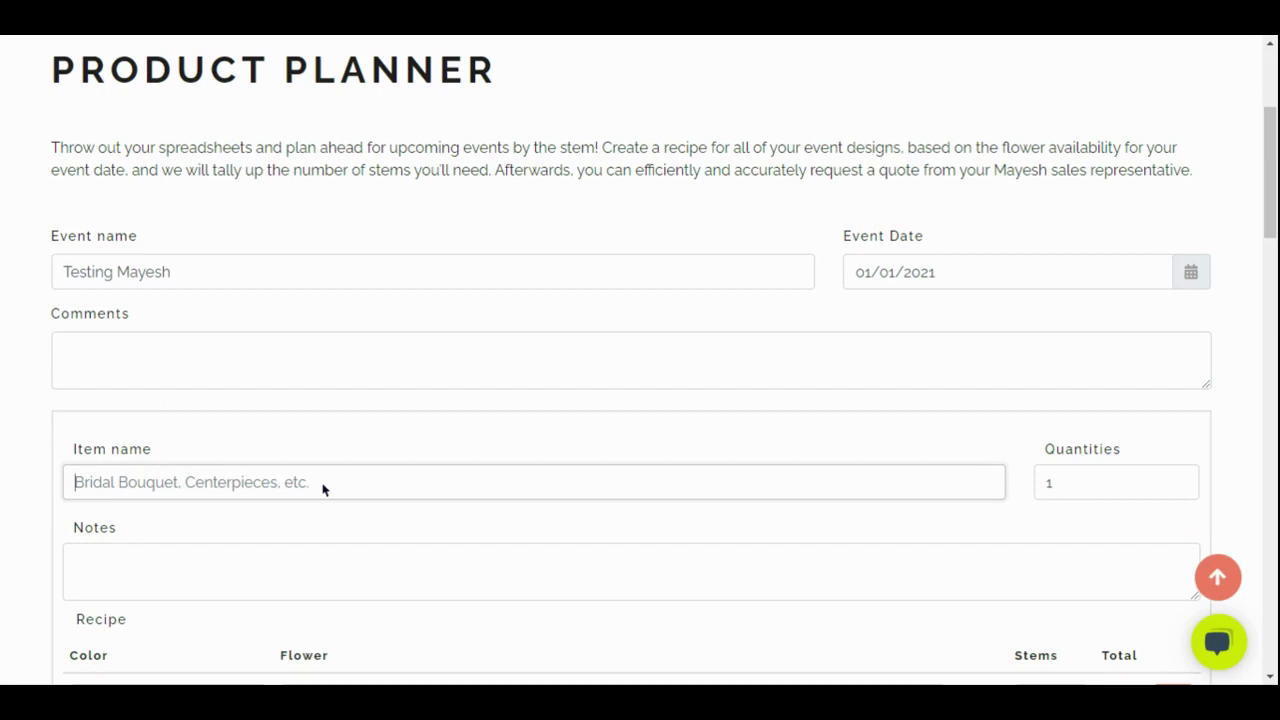
{"action": "type", "text": "Center"}
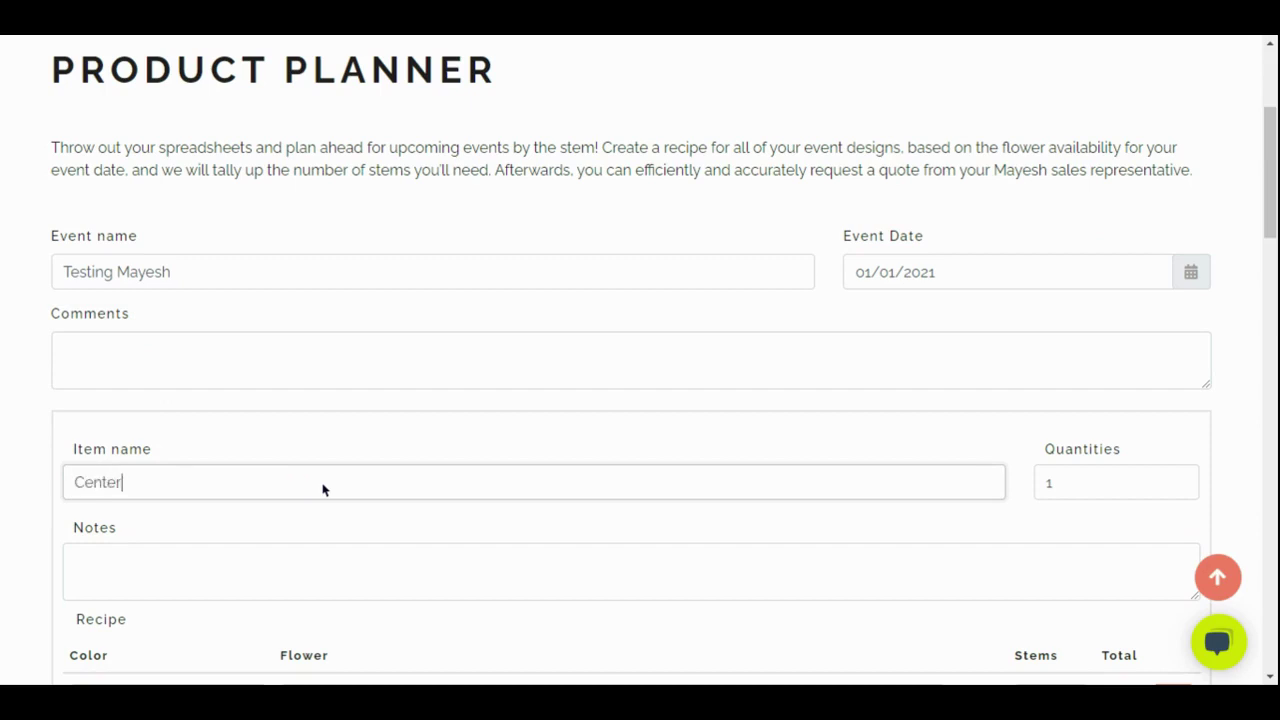
{"action": "key", "text": "BackSpace"}
{"action": "key", "text": "BackSpace"}
{"action": "type", "text": "O"}
{"action": "key", "text": "BackSpace"}
{"action": "type", "text": "P"}
Raise the CP item quantity to 12
{"action": "left_click", "coordinate": [1180, 479]}
{"action": "left_click", "coordinate": [1180, 479]}
{"action": "left_click", "coordinate": [1180, 479]}
{"action": "left_click", "coordinate": [1180, 479]}
{"action": "left_click", "coordinate": [1180, 479]}
{"action": "left_click", "coordinate": [1180, 479]}
{"action": "left_click", "coordinate": [1180, 479]}
{"action": "left_click", "coordinate": [1180, 479]}
{"action": "left_click", "coordinate": [1180, 479]}
{"action": "left_click", "coordinate": [1180, 479]}
{"action": "left_click", "coordinate": [1180, 479]}
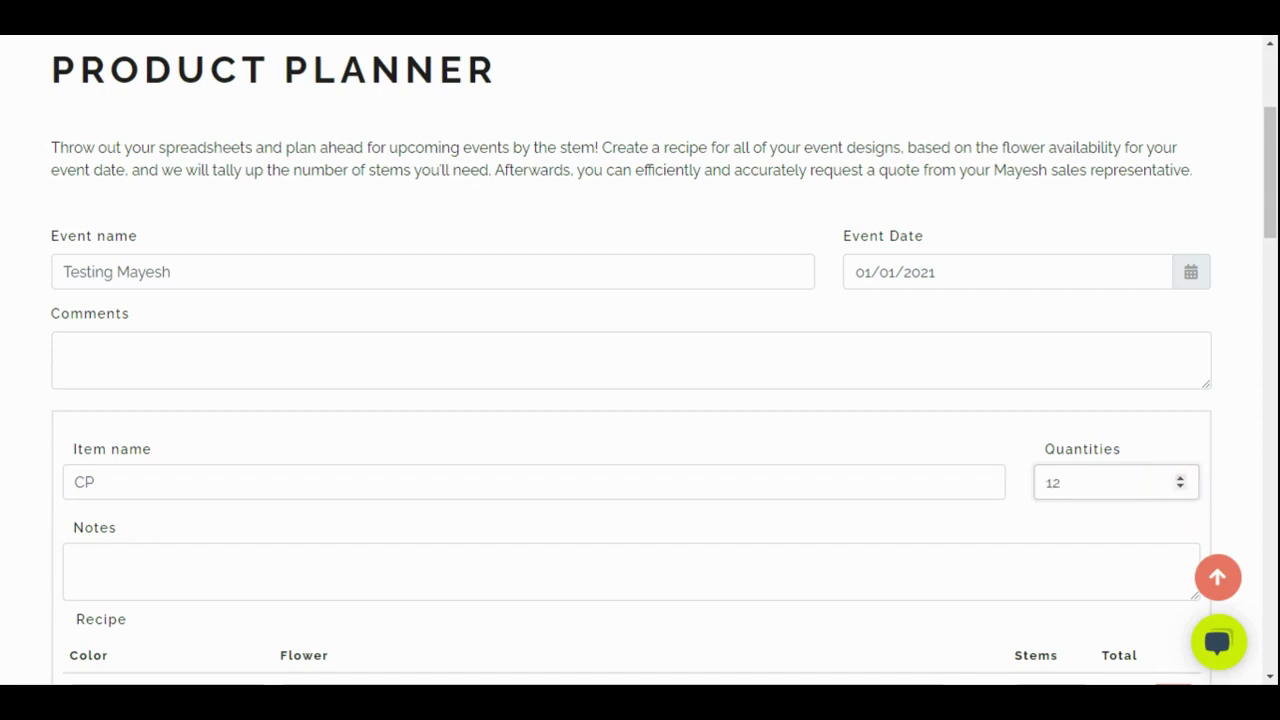
Add the note 'Round table' to the item
{"action": "left_click", "coordinate": [337, 563]}
{"action": "scroll", "coordinate": [337, 563], "scroll_direction": "down", "scroll_amount": 3}
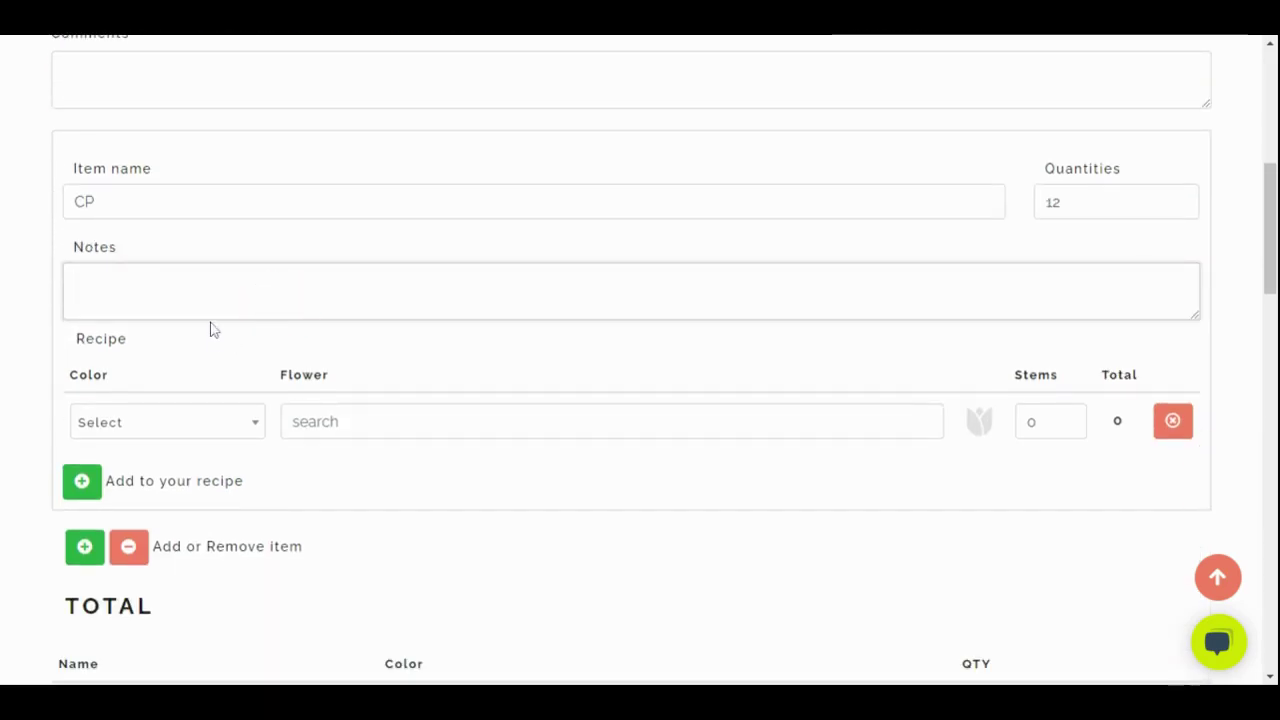
{"action": "type", "text": "Round t"}
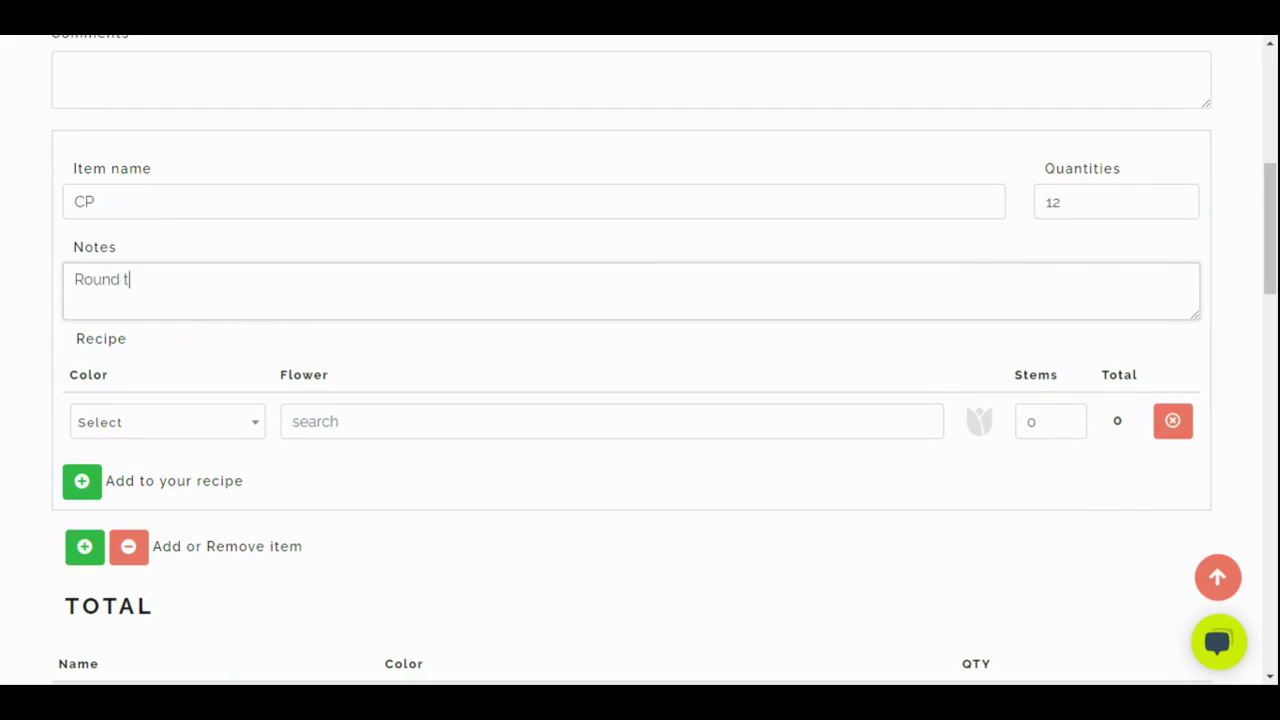
{"action": "type", "text": "able"}
Add Anemone Powdered Lavender to the recipe at 5 stems
{"action": "left_click", "coordinate": [214, 427]}
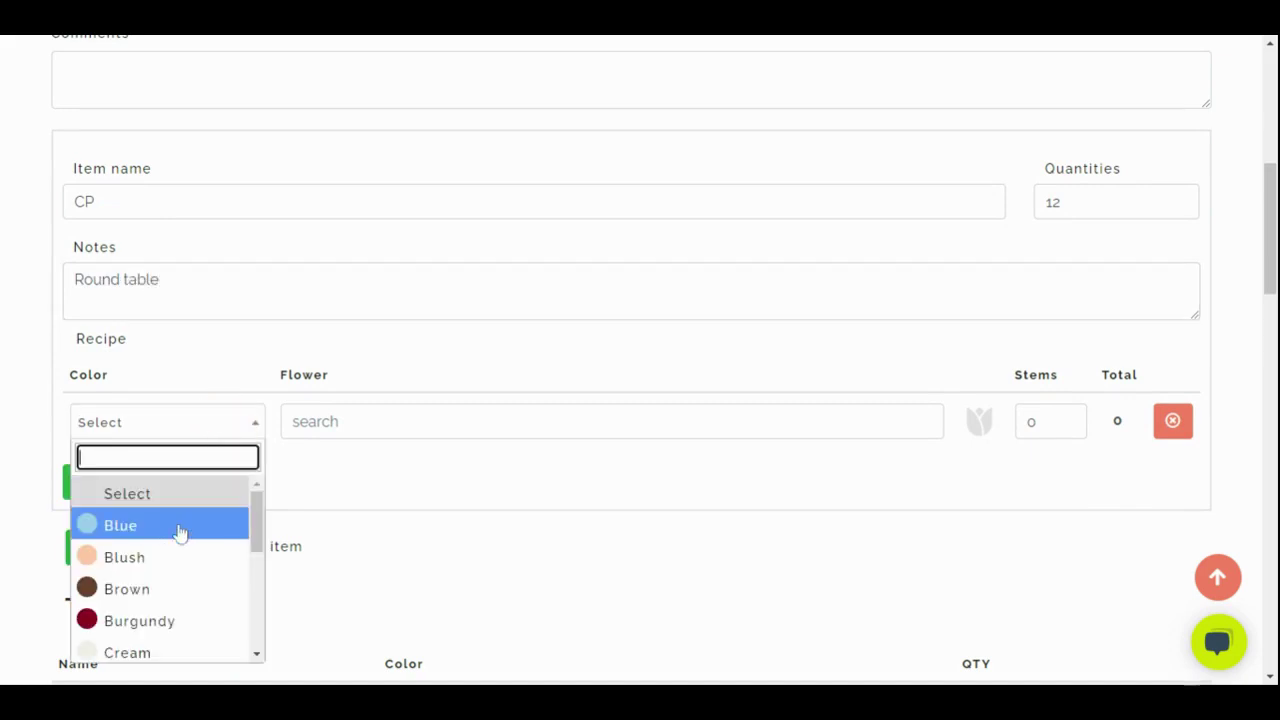
{"action": "scroll", "coordinate": [174, 572], "scroll_direction": "down", "scroll_amount": 5}
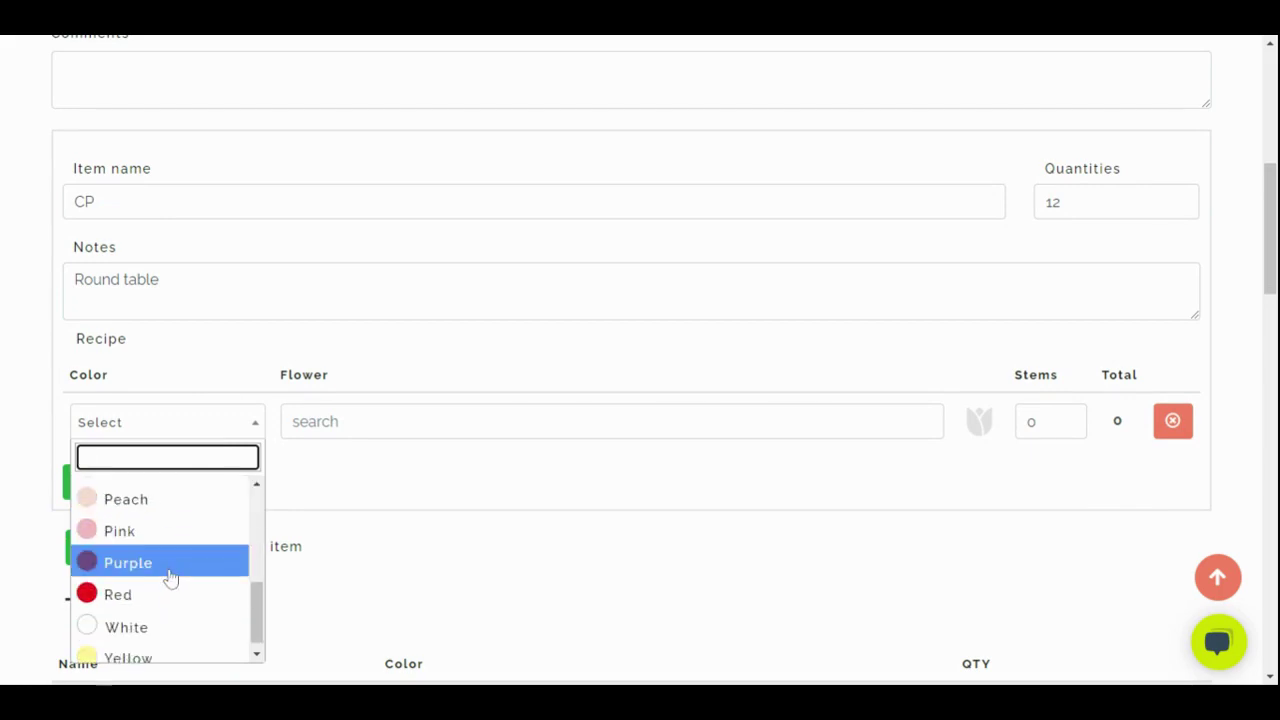
{"action": "scroll", "coordinate": [165, 580], "scroll_direction": "up", "scroll_amount": 2}
{"action": "left_click", "coordinate": [155, 530]}
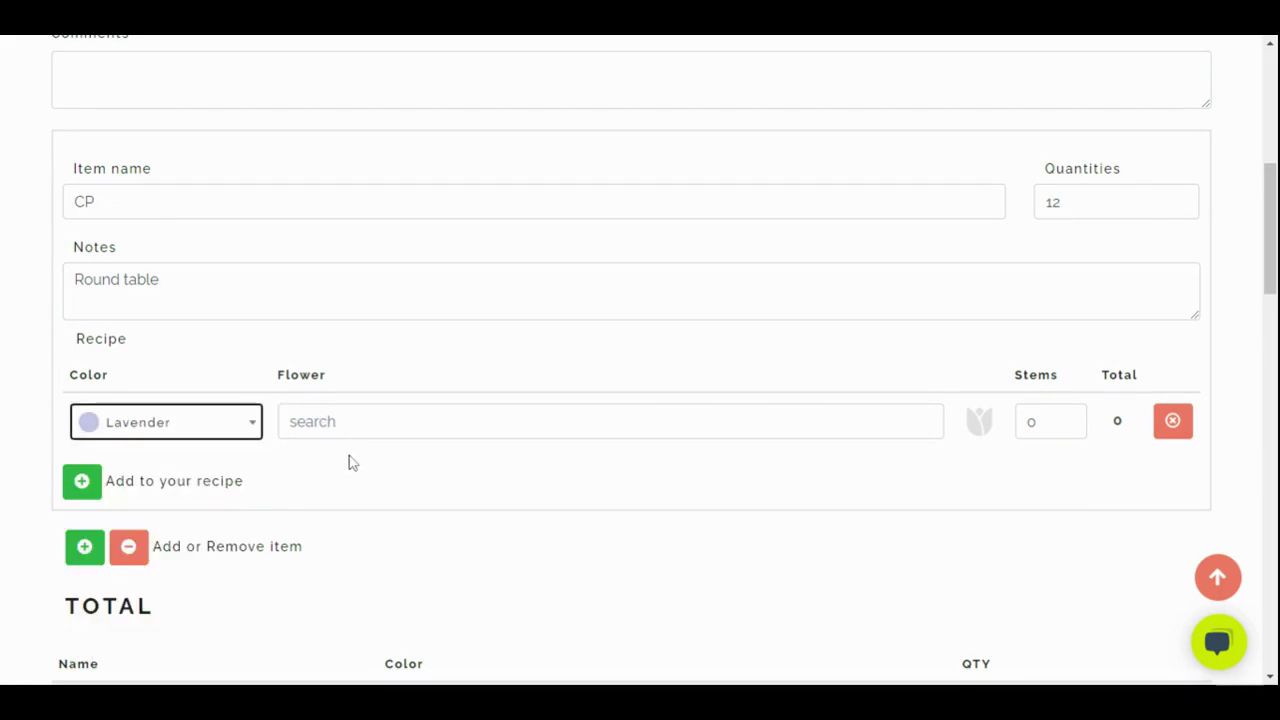
{"action": "left_click", "coordinate": [359, 430]}
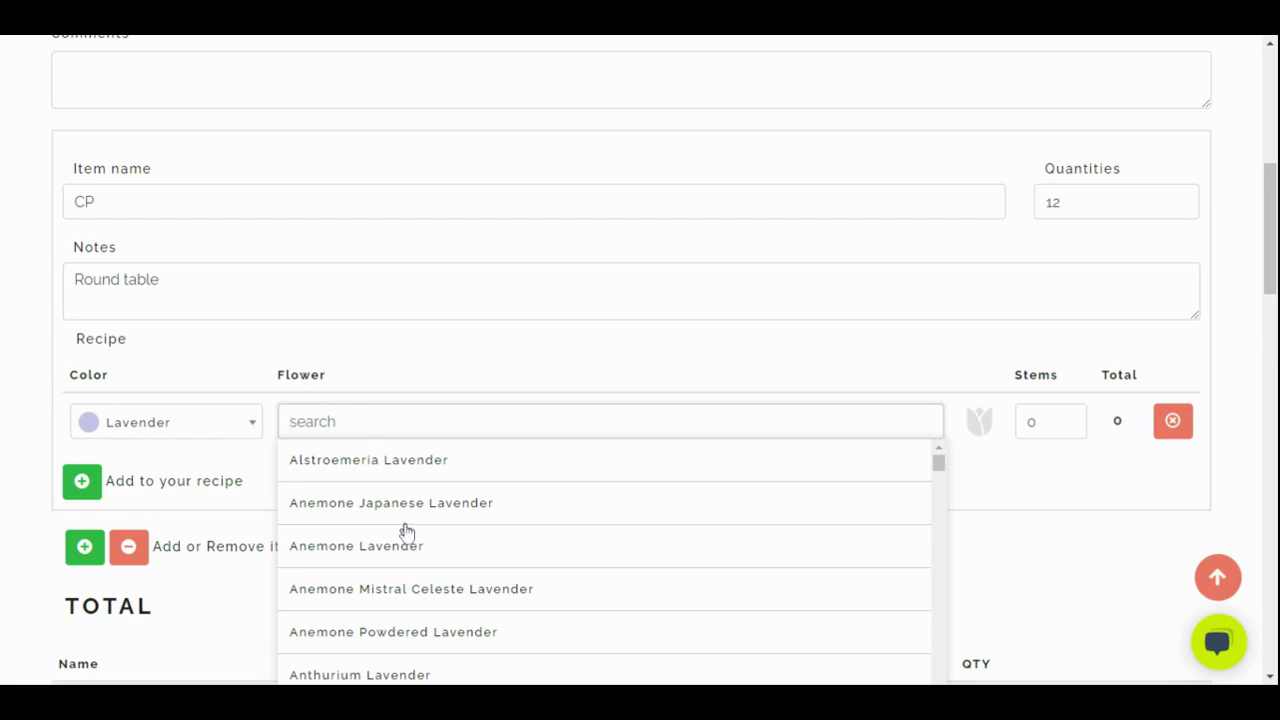
{"action": "left_click", "coordinate": [427, 630]}
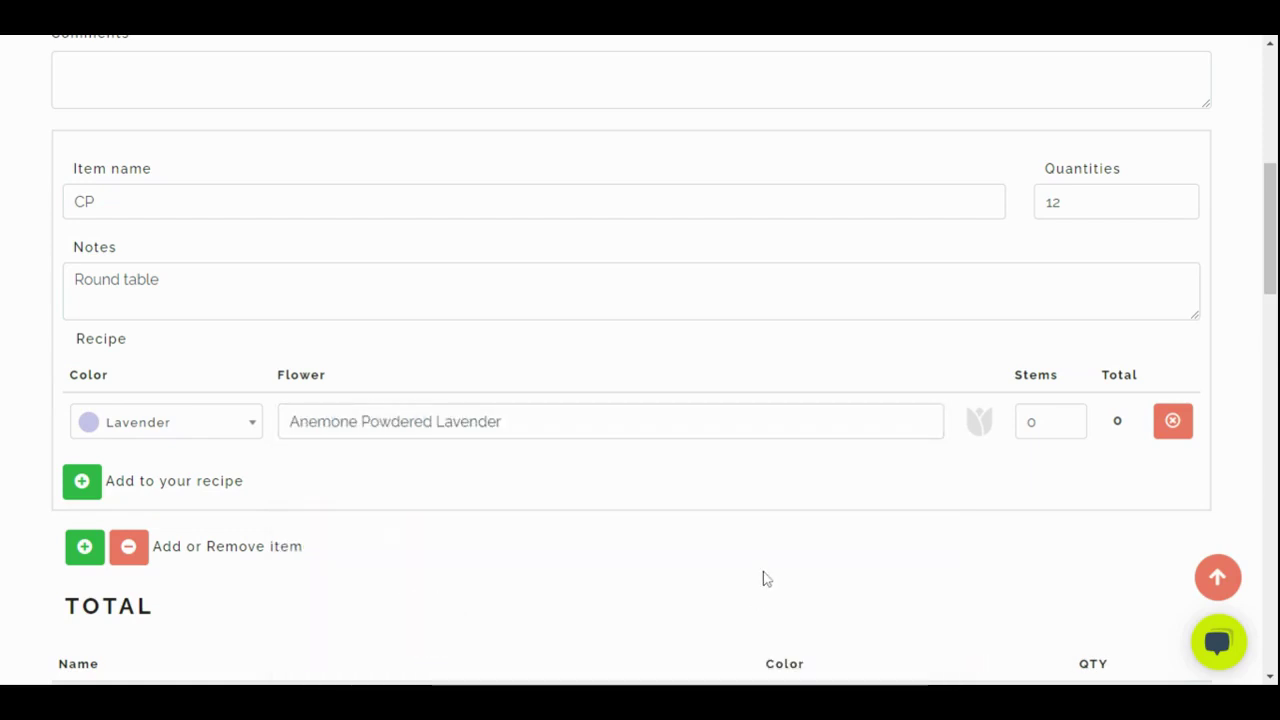
{"action": "left_click", "coordinate": [1068, 418]}
{"action": "left_click", "coordinate": [1068, 418]}
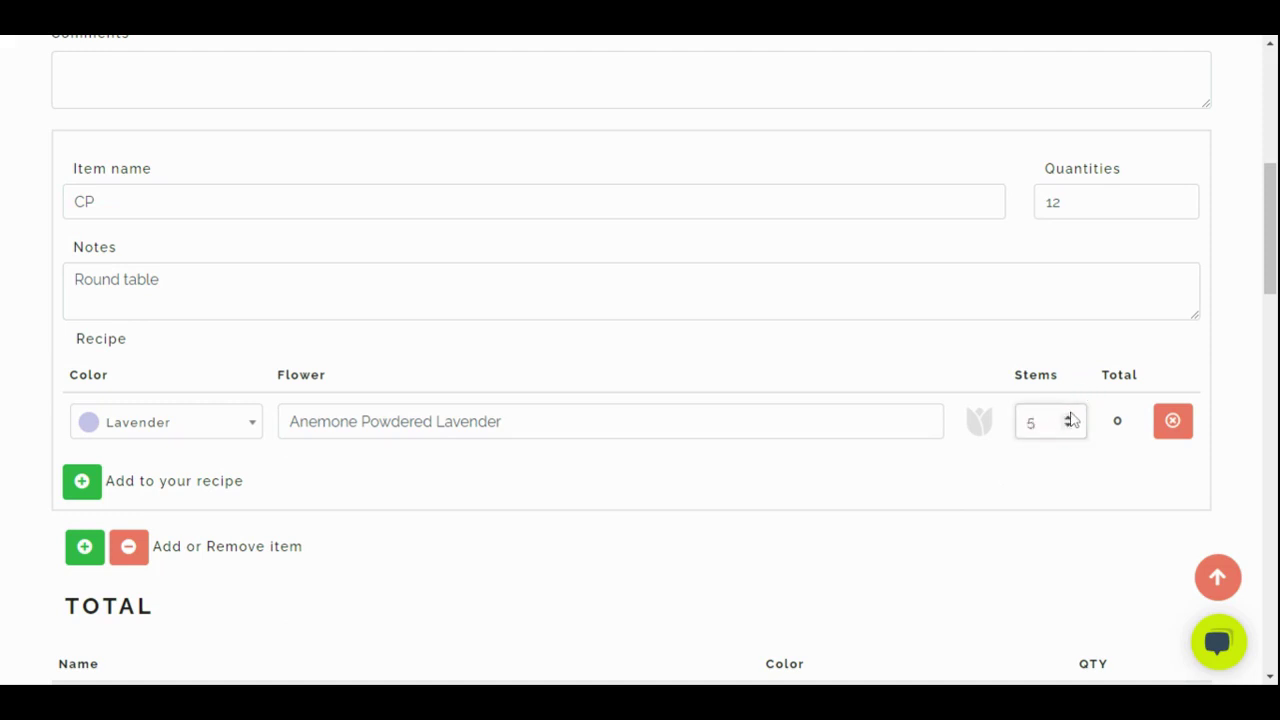
{"action": "left_click", "coordinate": [84, 484]}
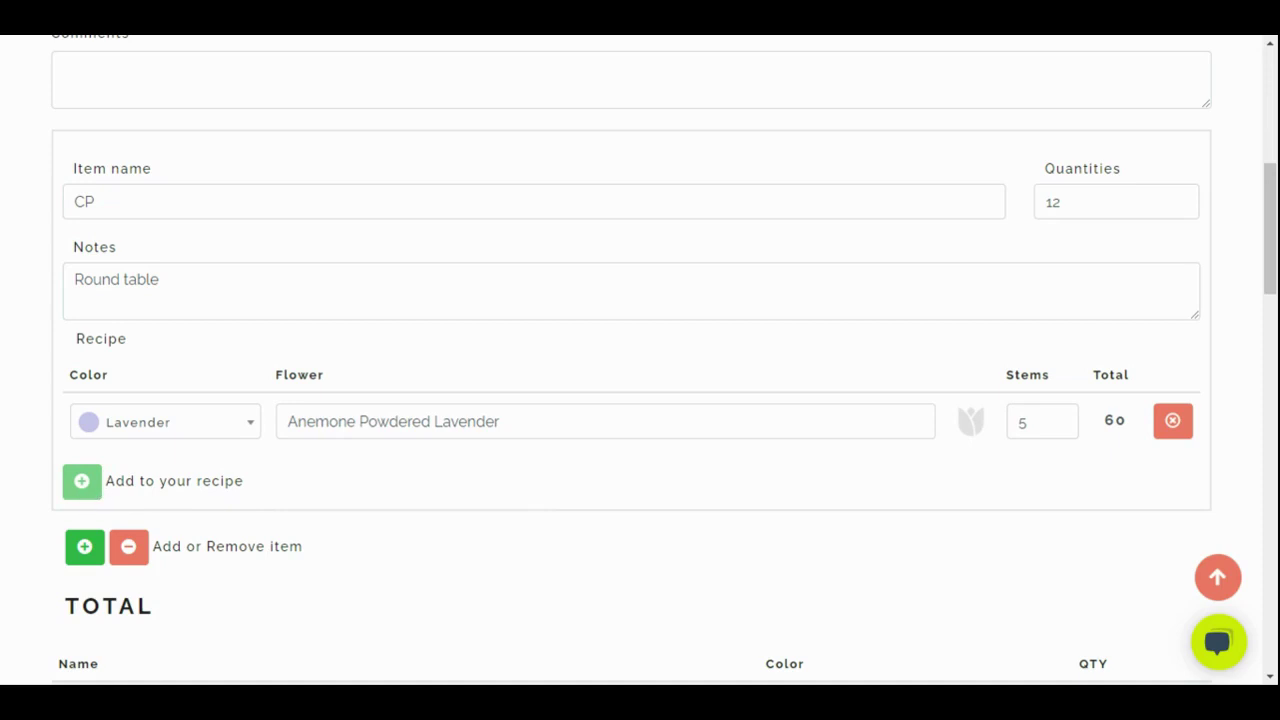
Add a second recipe row of Agapanthus Blue at 3 stems
{"action": "left_click", "coordinate": [80, 486]}
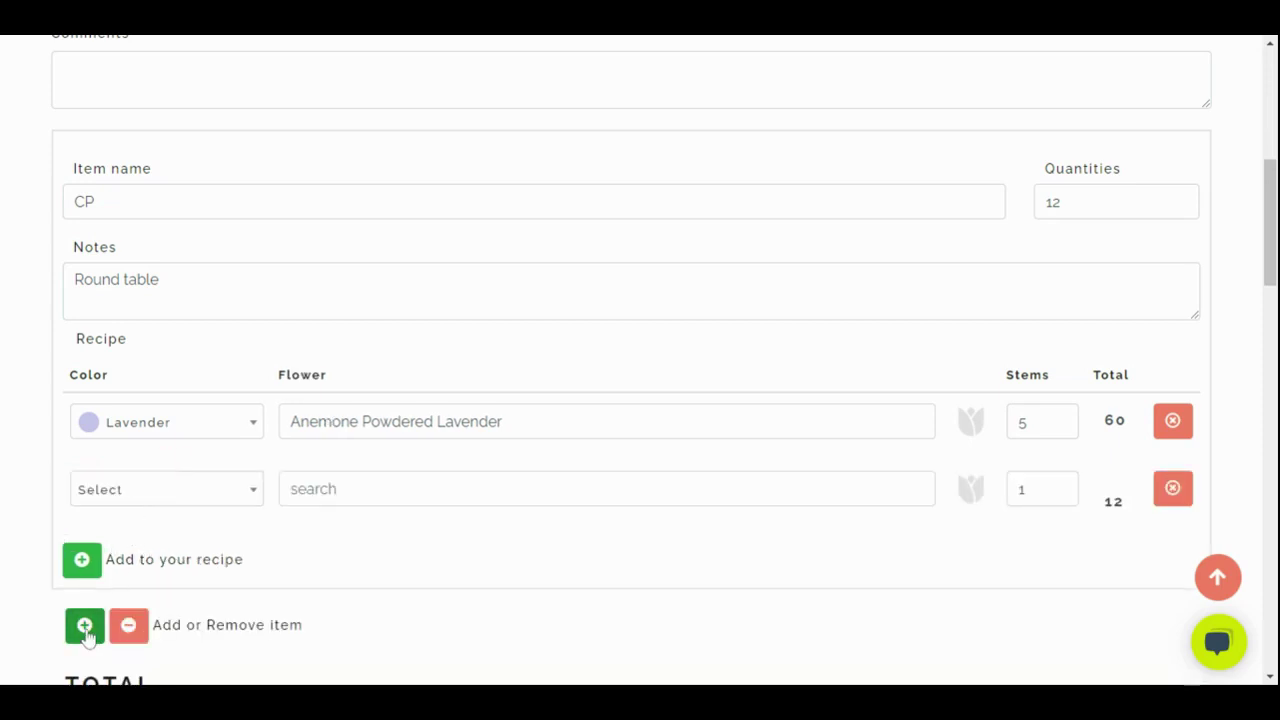
{"action": "left_click", "coordinate": [139, 507]}
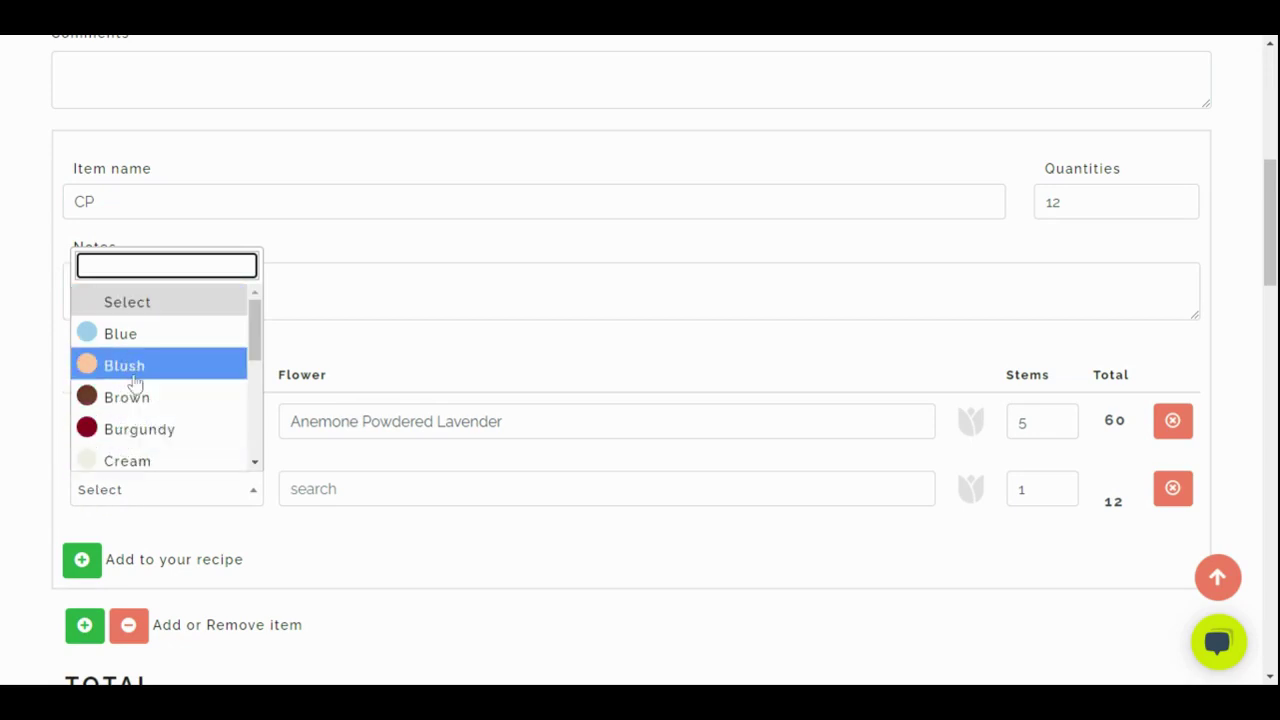
{"action": "left_click", "coordinate": [128, 336]}
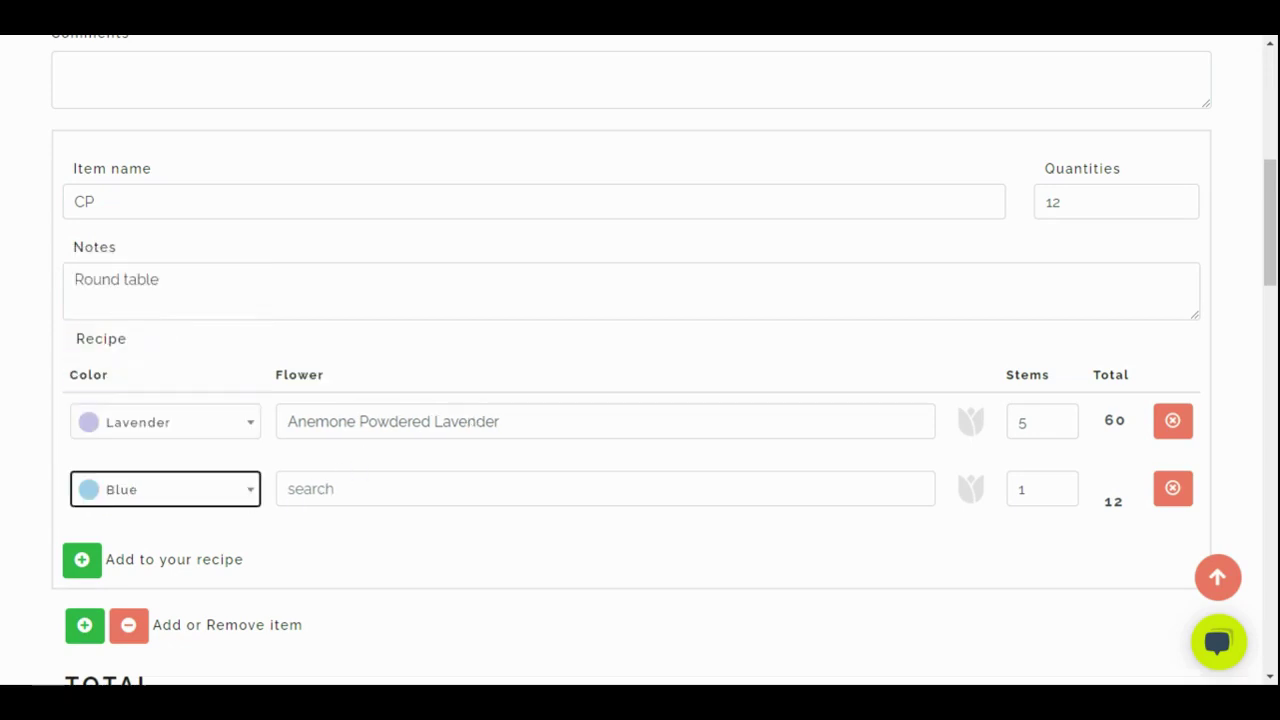
{"action": "left_click", "coordinate": [323, 487]}
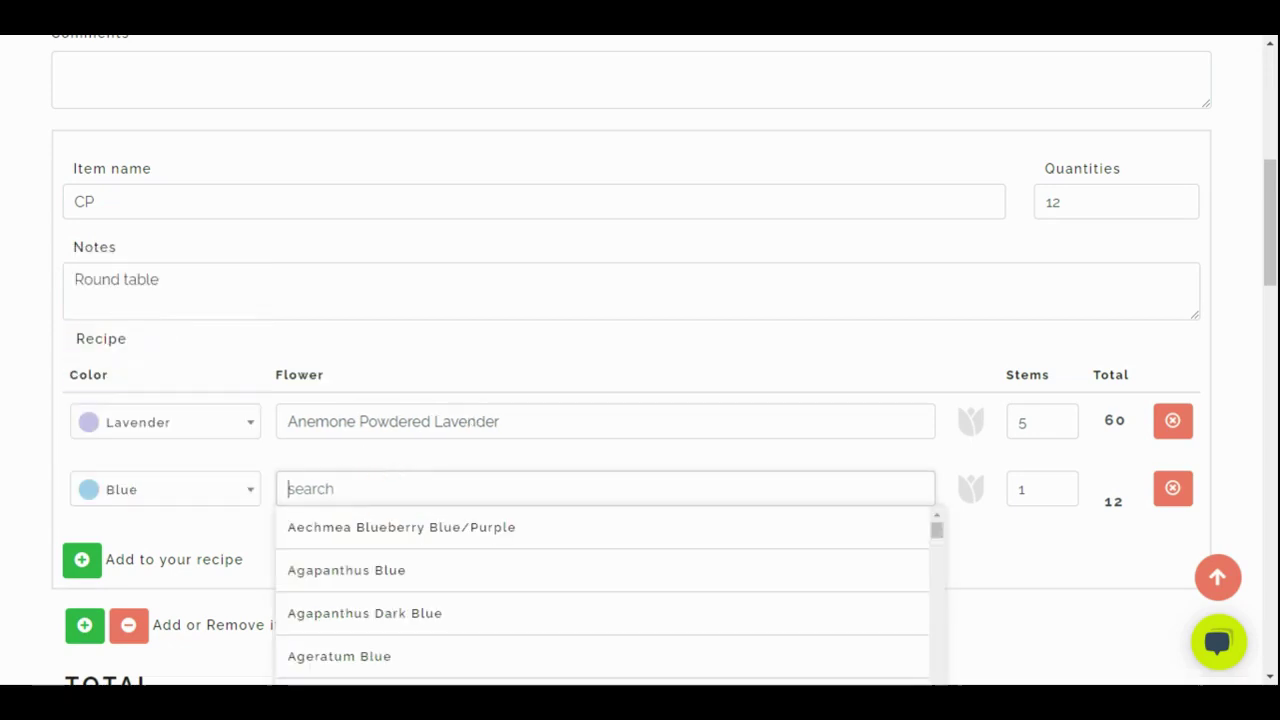
{"action": "left_click", "coordinate": [428, 578]}
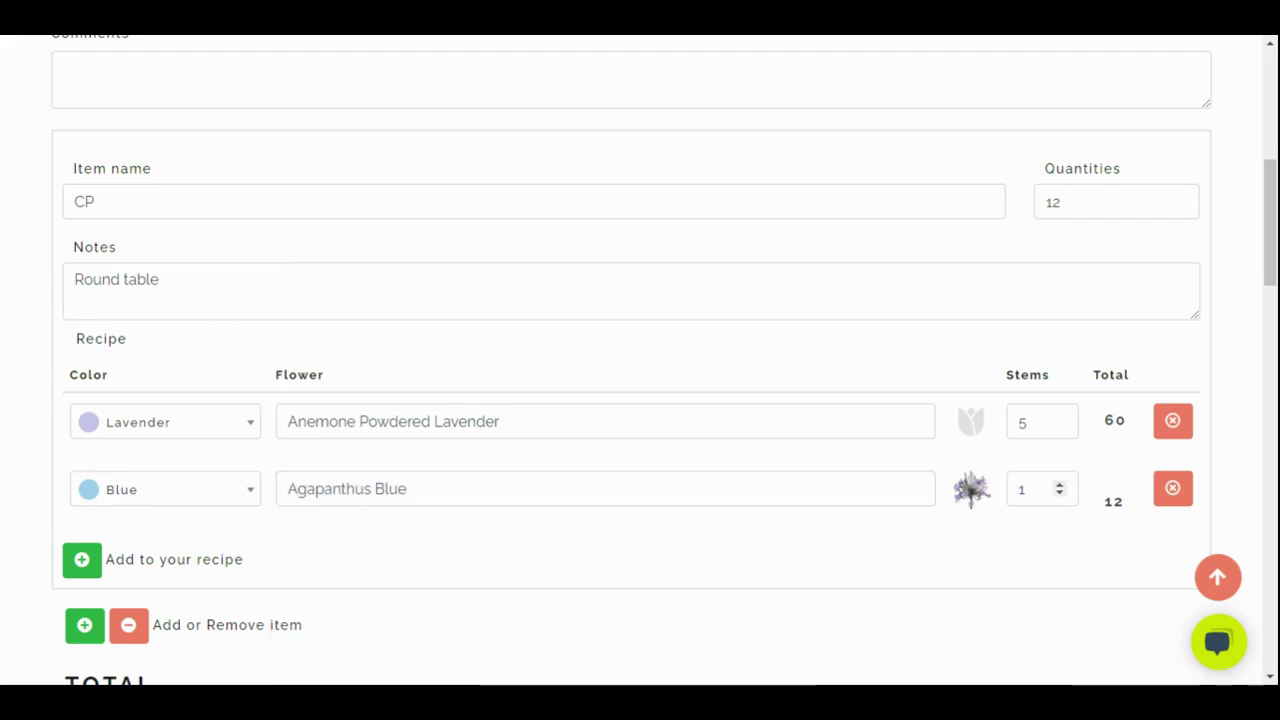
{"action": "double_click", "coordinate": [1060, 485]}
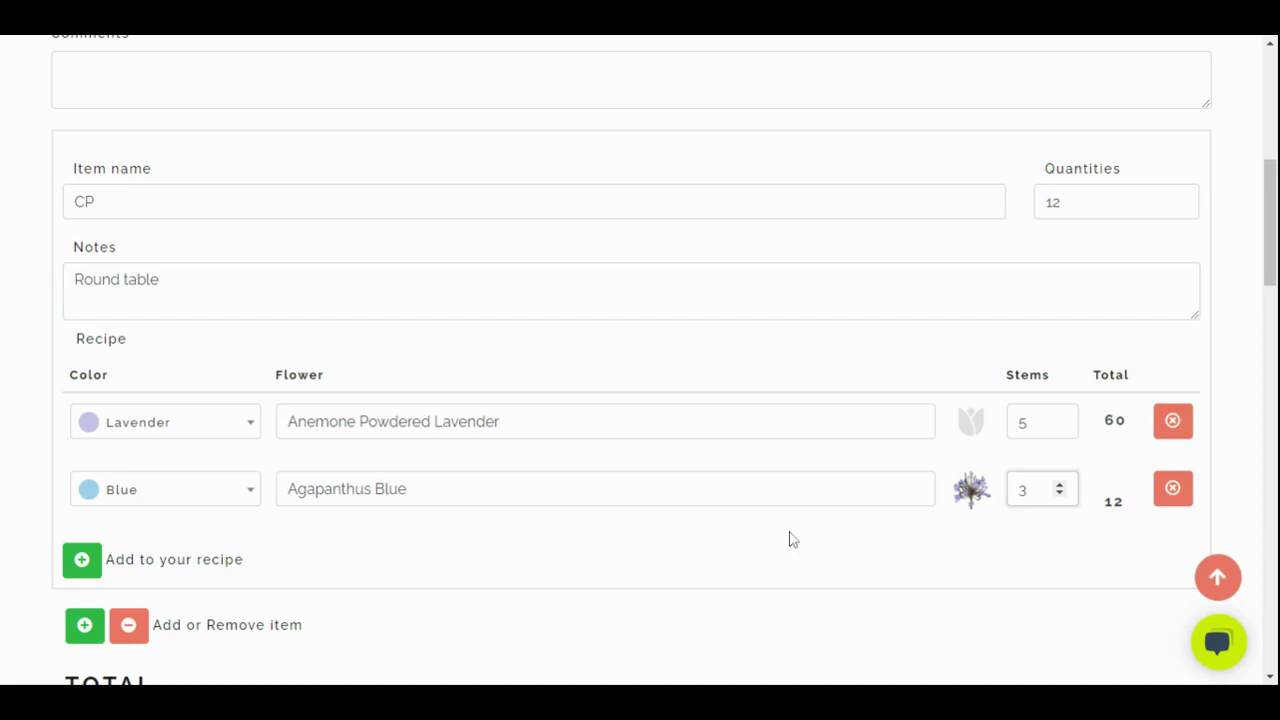
{"action": "left_click", "coordinate": [130, 600]}
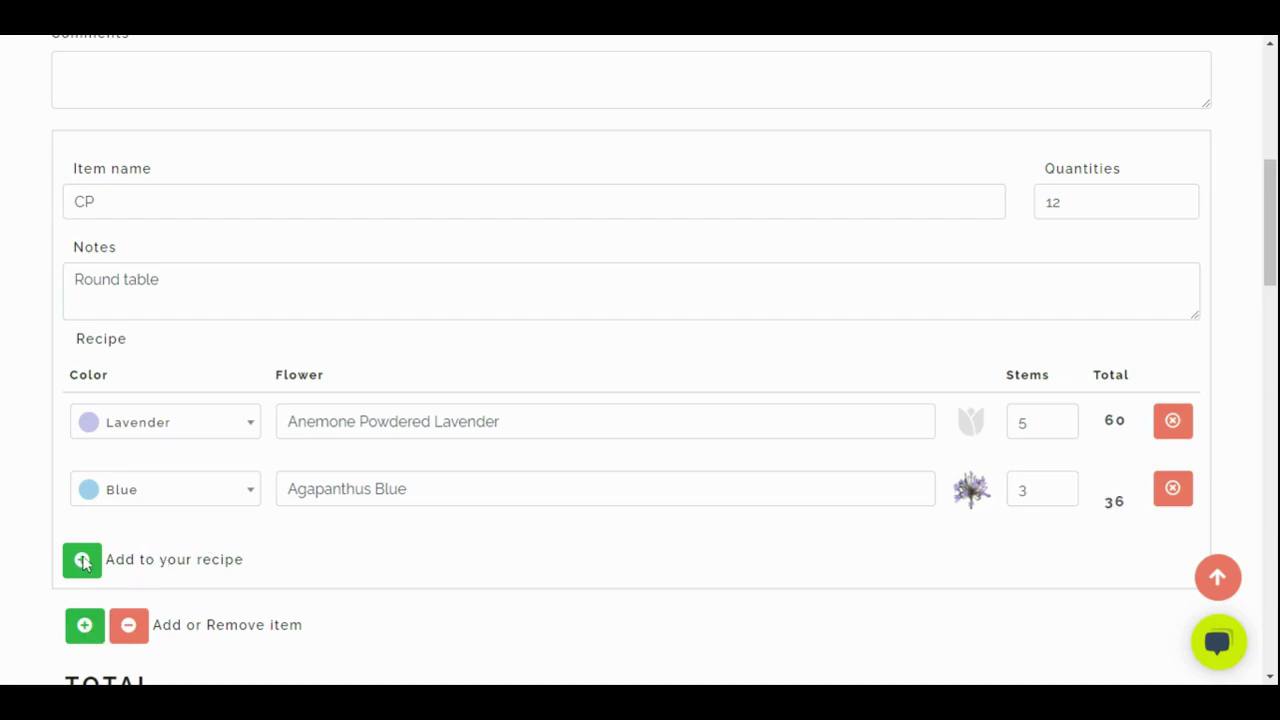
Add a third recipe line with the colour White
{"action": "left_click", "coordinate": [84, 625]}
{"action": "left_click", "coordinate": [90, 559]}
{"action": "scroll", "coordinate": [129, 294], "scroll_direction": "down", "scroll_amount": 3}
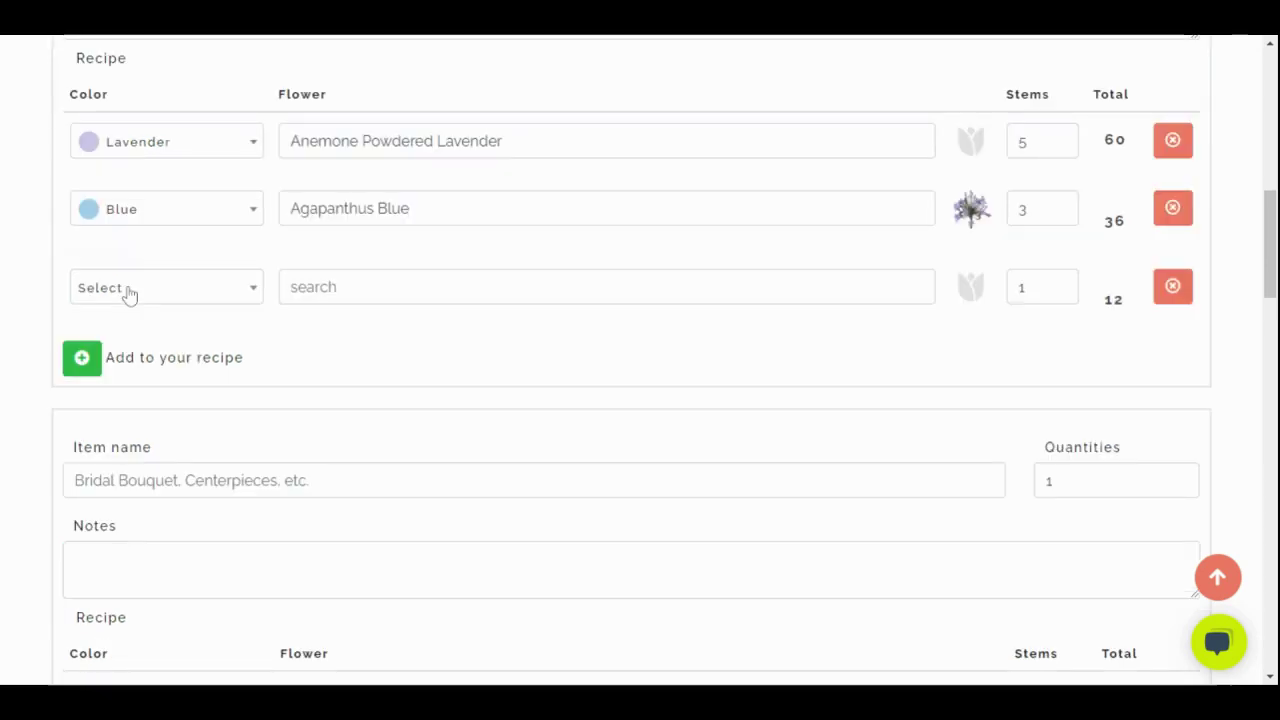
{"action": "left_click", "coordinate": [222, 298]}
{"action": "scroll", "coordinate": [140, 445], "scroll_direction": "down", "scroll_amount": 2}
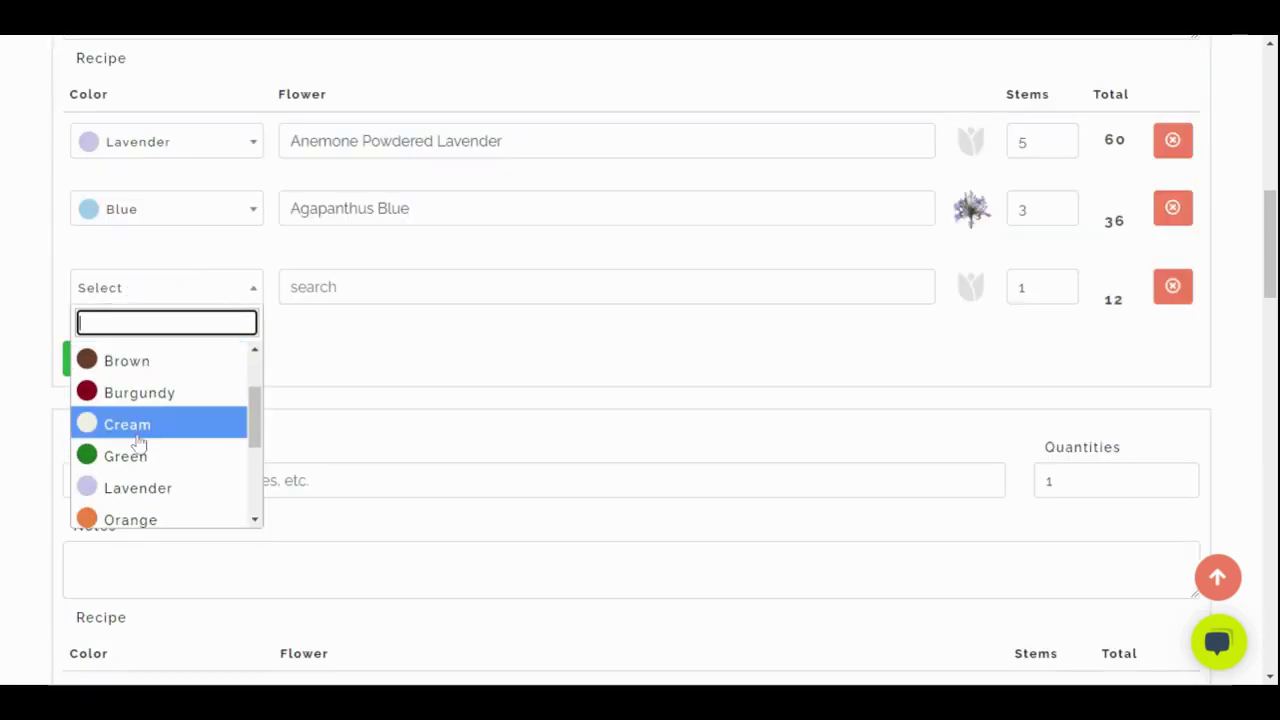
{"action": "scroll", "coordinate": [130, 460], "scroll_direction": "down", "scroll_amount": 3}
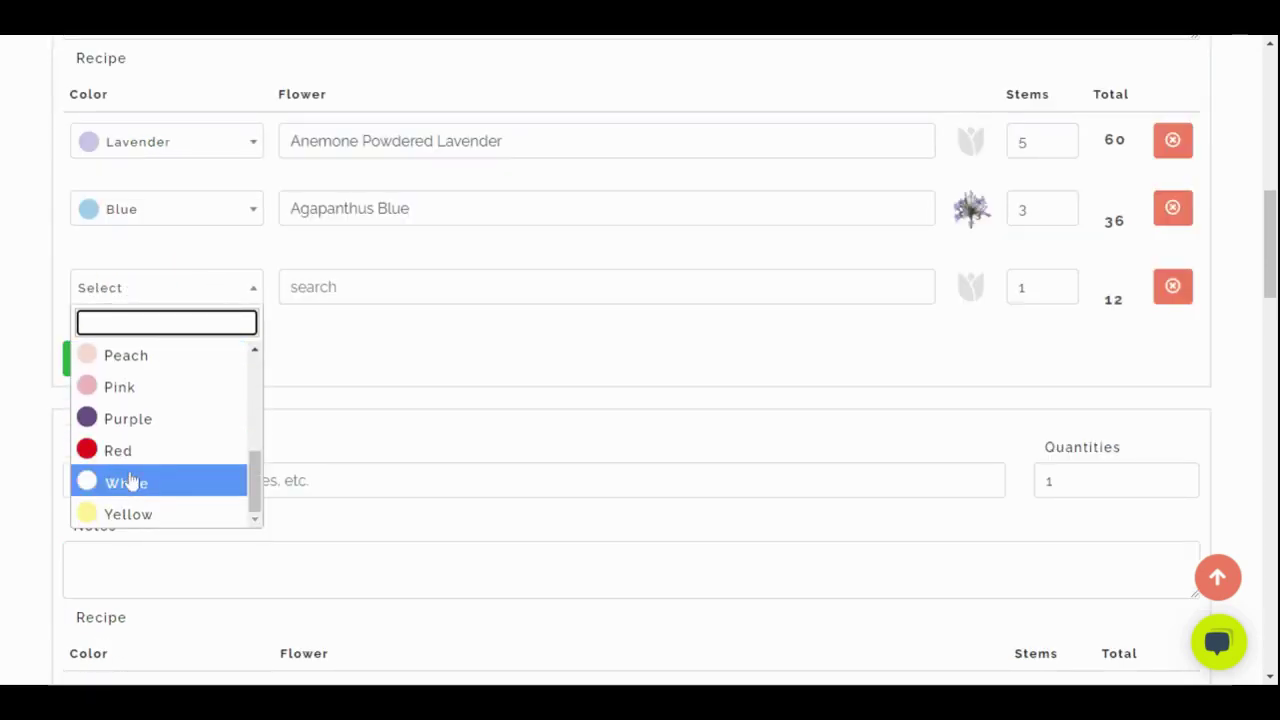
{"action": "left_click", "coordinate": [129, 486]}
Search 'white d' and choose Rose White Dove White as the flower
{"action": "left_click", "coordinate": [393, 288]}
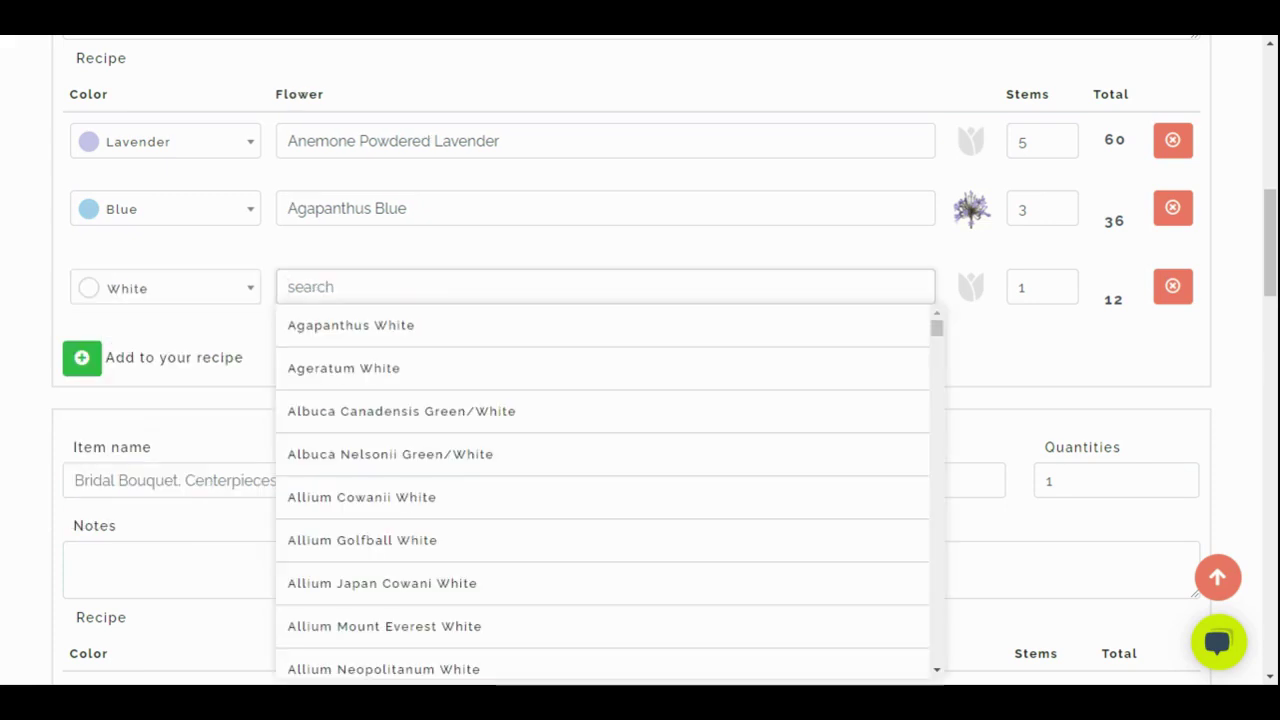
{"action": "type", "text": "Rose "}
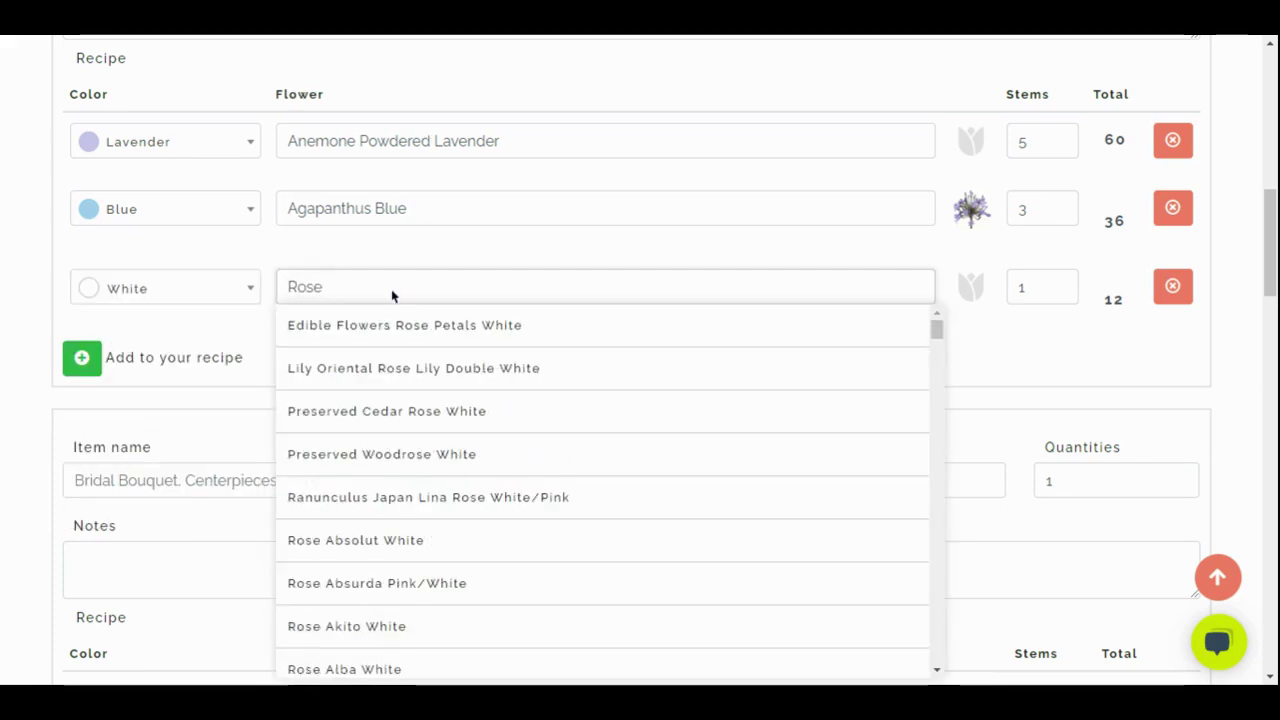
{"action": "type", "text": "whit"}
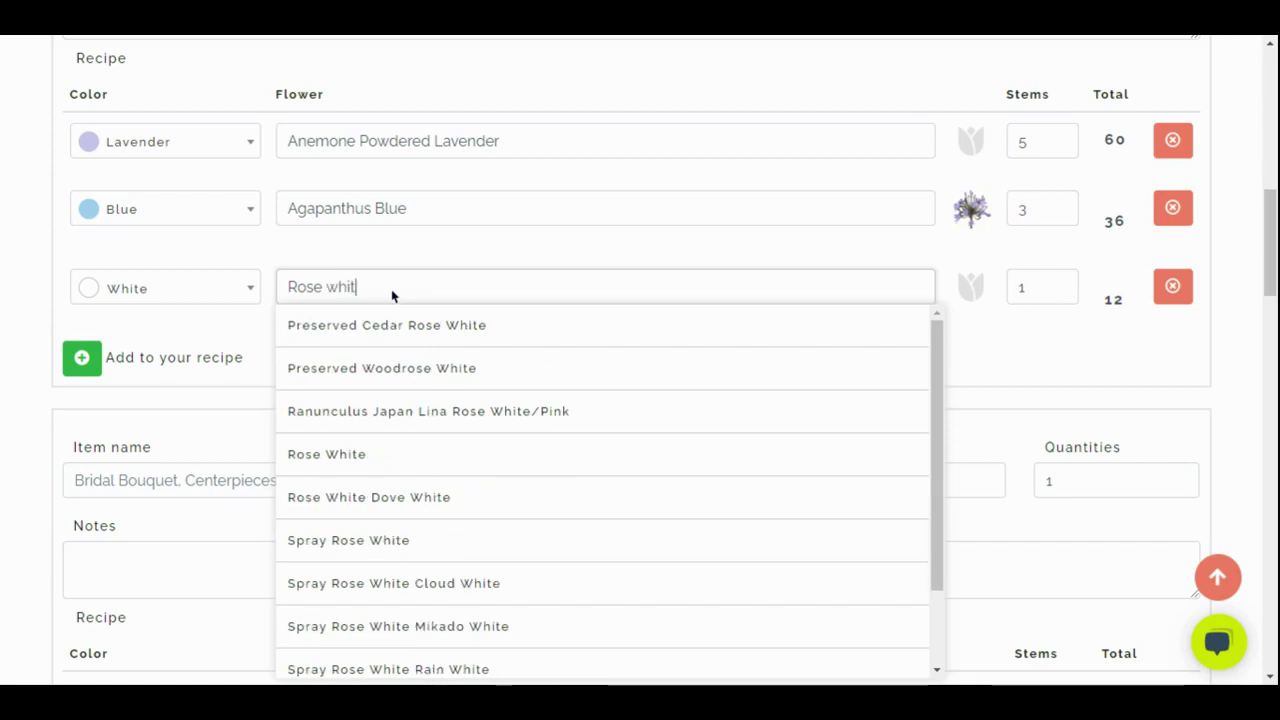
{"action": "type", "text": "ev"}
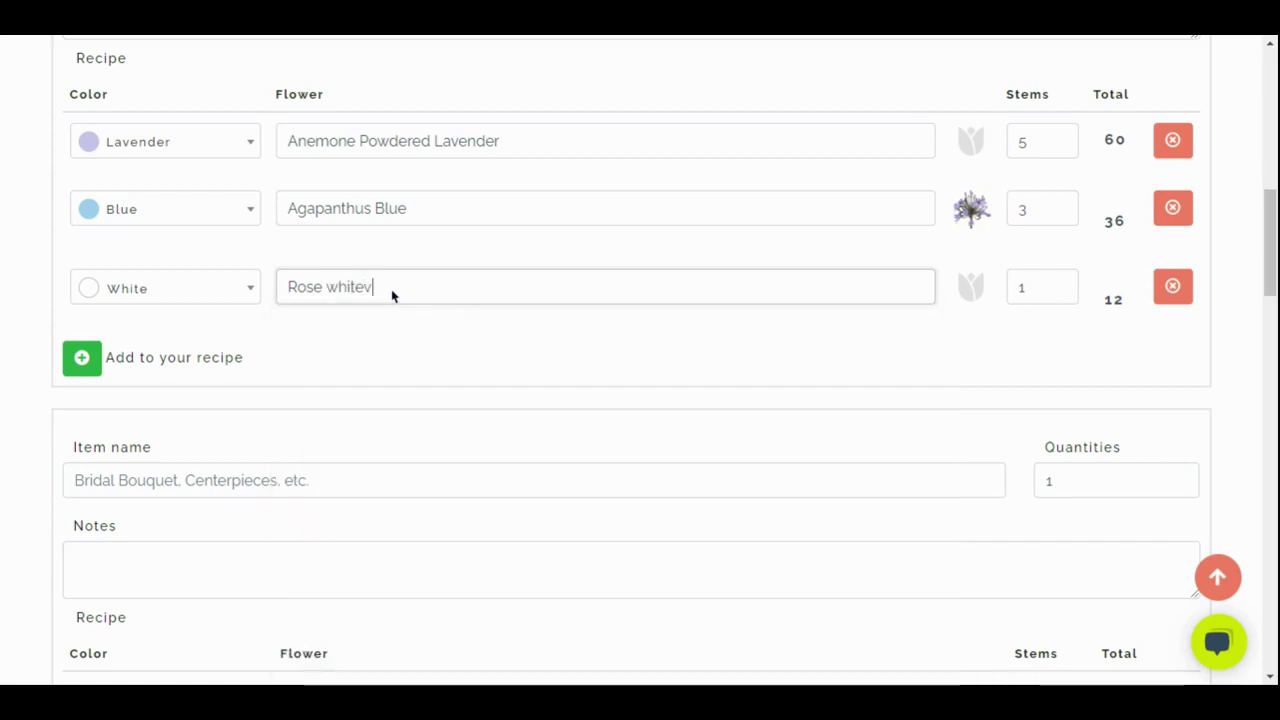
{"action": "key", "text": "BackSpace"}
{"action": "type", "text": "ch"}
{"action": "key", "text": "BackSpace"}
{"action": "key", "text": "BackSpace"}
{"action": "key", "text": "BackSpace"}
{"action": "key", "text": "BackSpace"}
{"action": "key", "text": "BackSpace"}
{"action": "key", "text": "BackSpace"}
{"action": "key", "text": "BackSpace"}
{"action": "key", "text": "BackSpace"}
{"action": "key", "text": "BackSpace"}
{"action": "key", "text": "BackSpace"}
{"action": "key", "text": "BackSpace"}
{"action": "type", "text": "wh"}
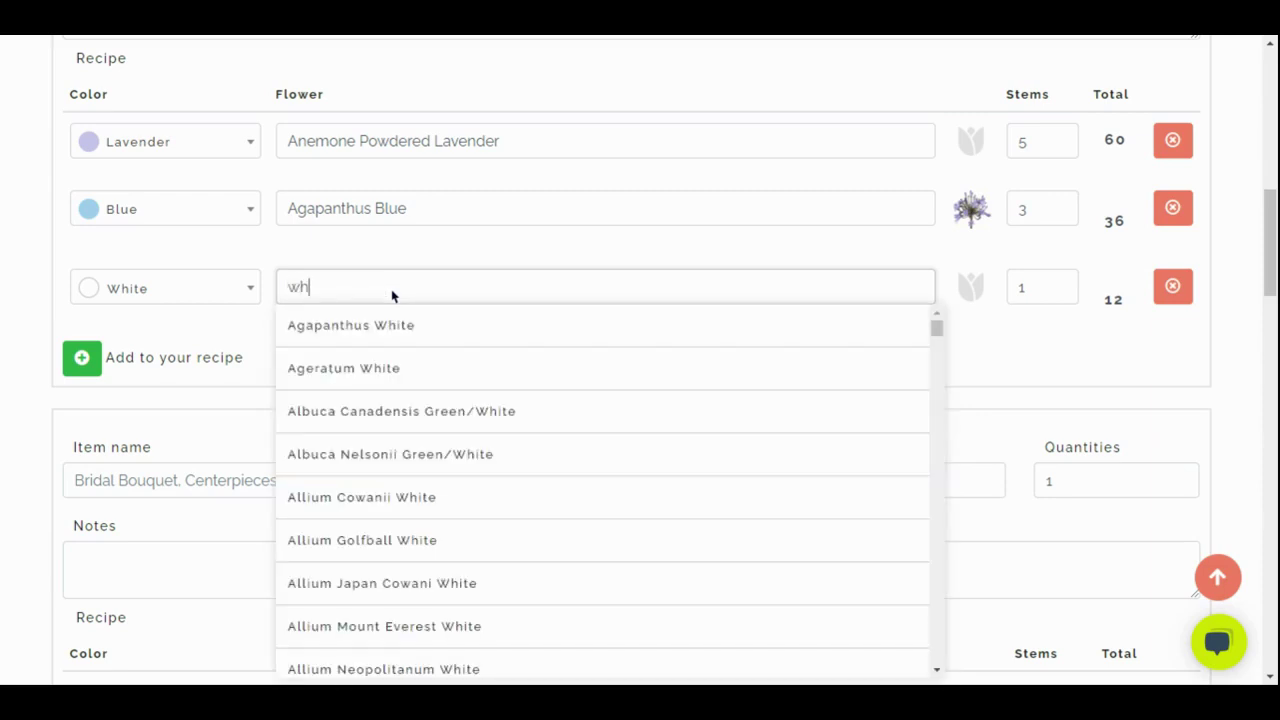
{"action": "type", "text": "ite d"}
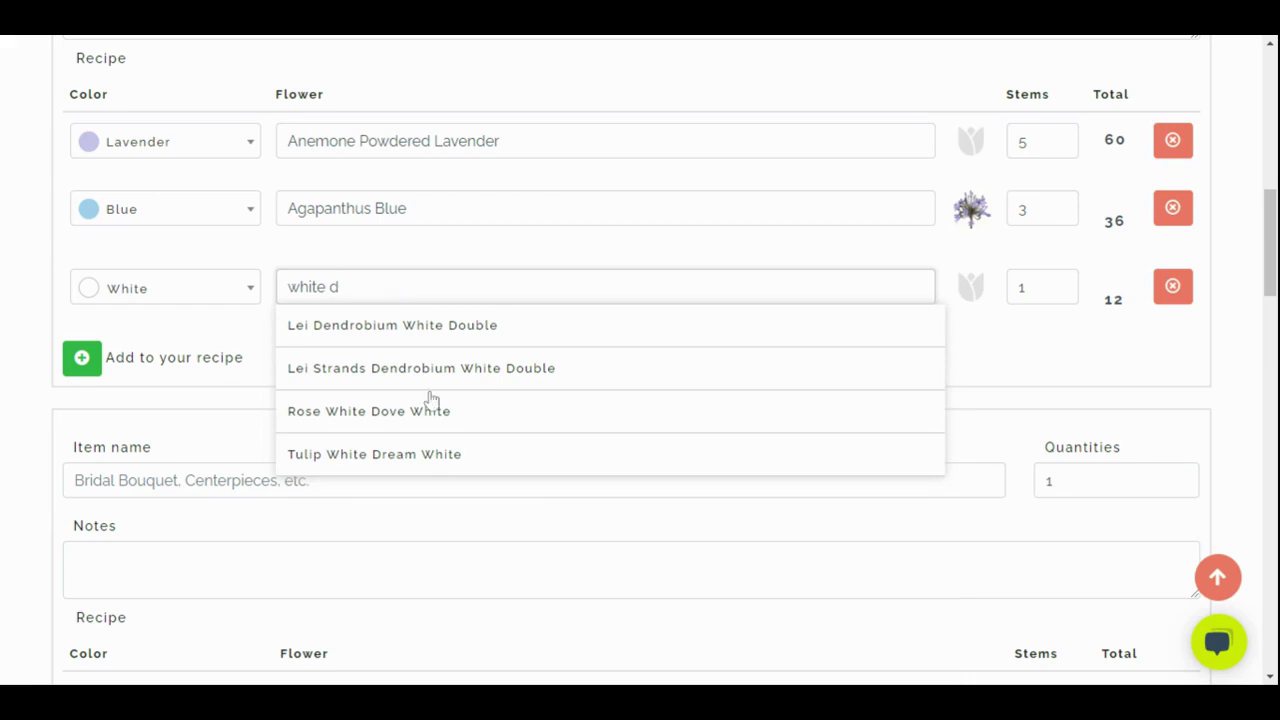
{"action": "left_click", "coordinate": [435, 428]}
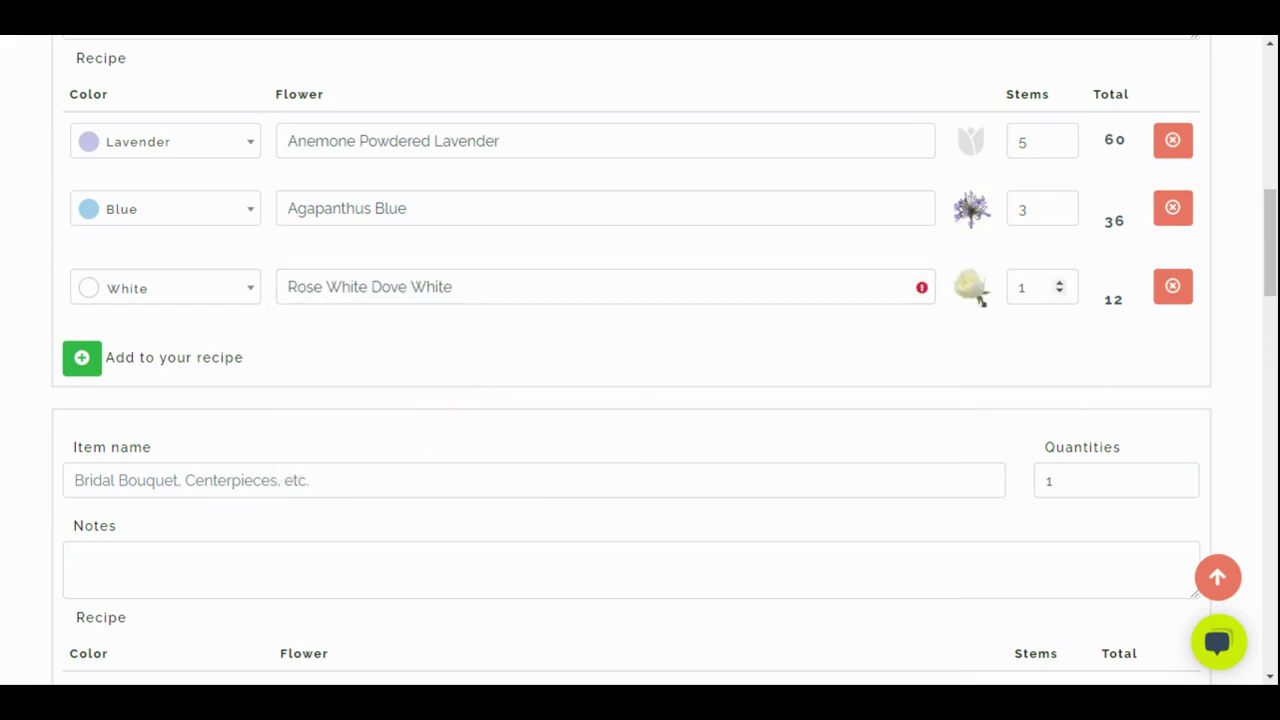
{"action": "left_click", "coordinate": [923, 289]}
{"action": "left_click", "coordinate": [510, 287]}
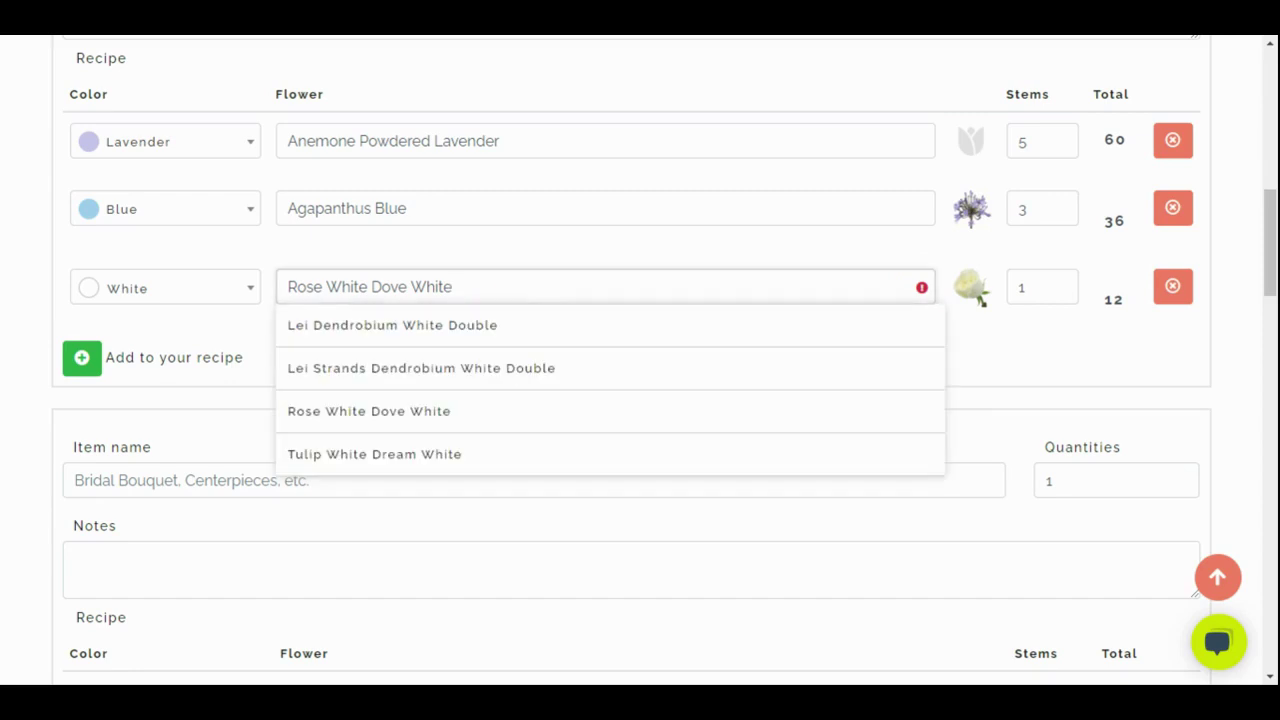
{"action": "left_click", "coordinate": [1028, 308]}
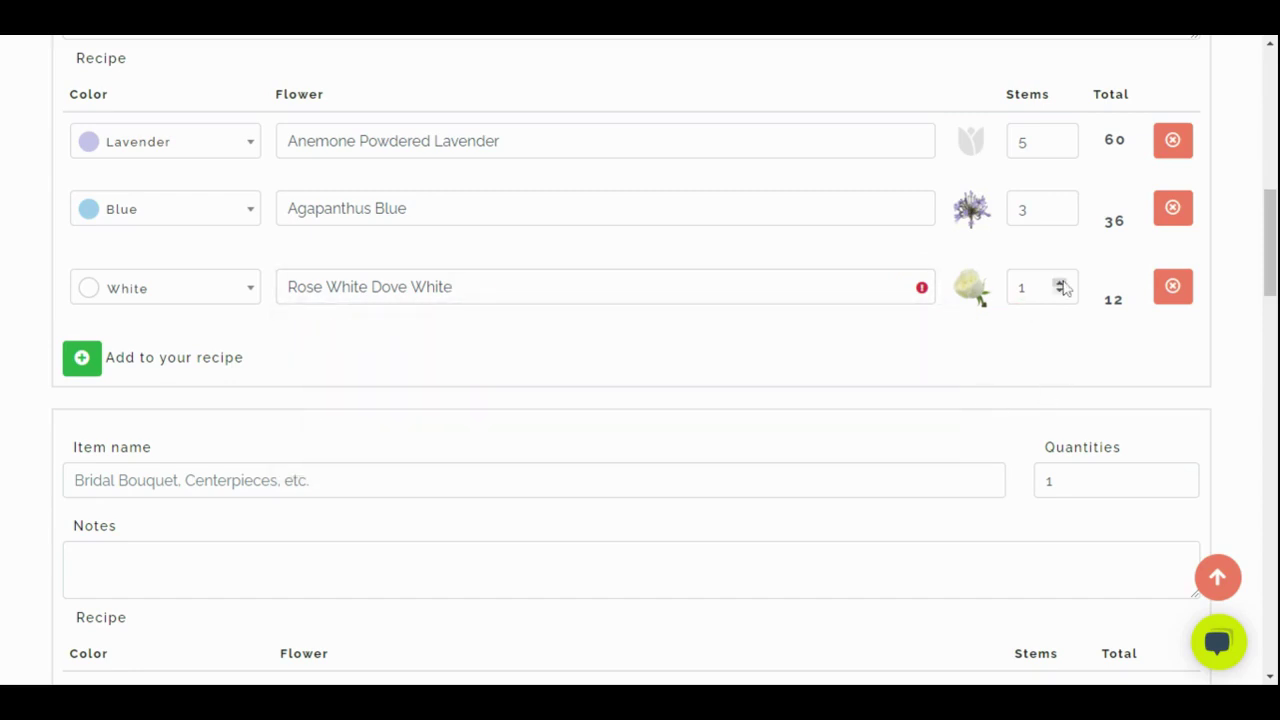
Set the white rose to 6 stems, totalling 72
{"action": "left_click", "coordinate": [1059, 284]}
{"action": "left_click", "coordinate": [1059, 284]}
{"action": "left_click", "coordinate": [1059, 284]}
{"action": "left_click", "coordinate": [1059, 284]}
{"action": "left_click", "coordinate": [1059, 284]}
{"action": "left_click", "coordinate": [309, 478]}
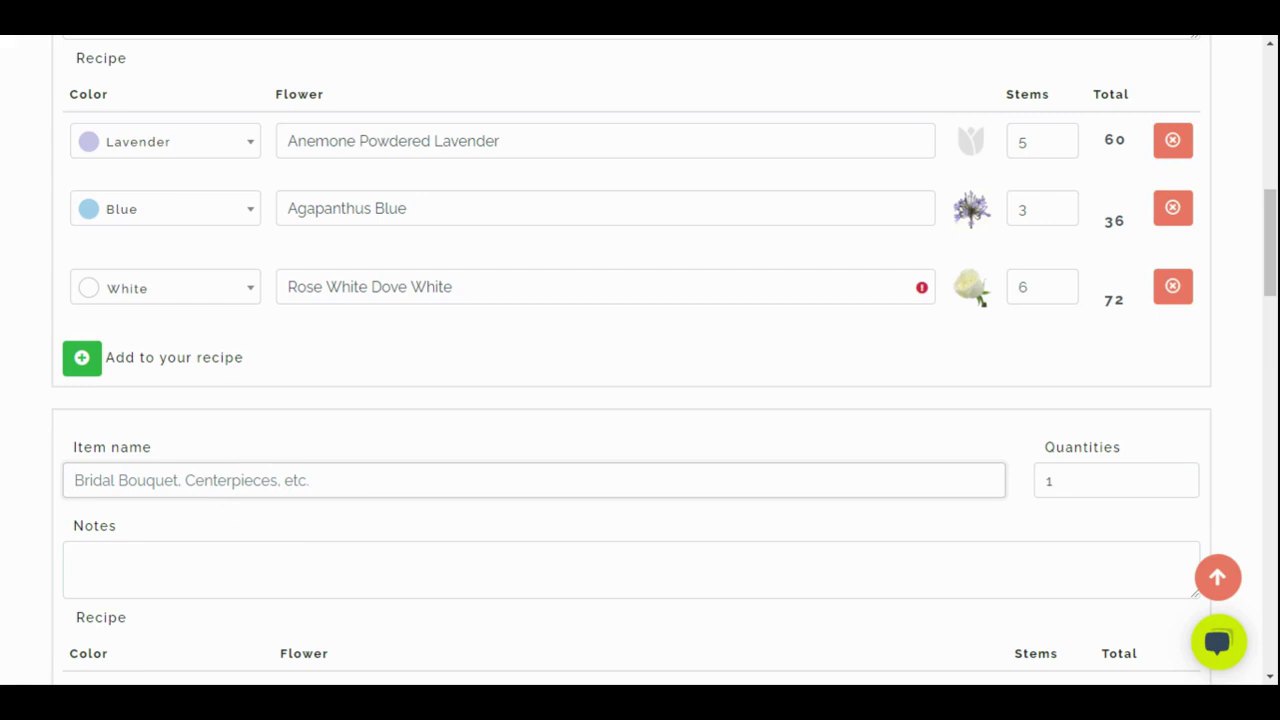
{"action": "scroll", "coordinate": [335, 507], "scroll_direction": "down", "scroll_amount": 7}
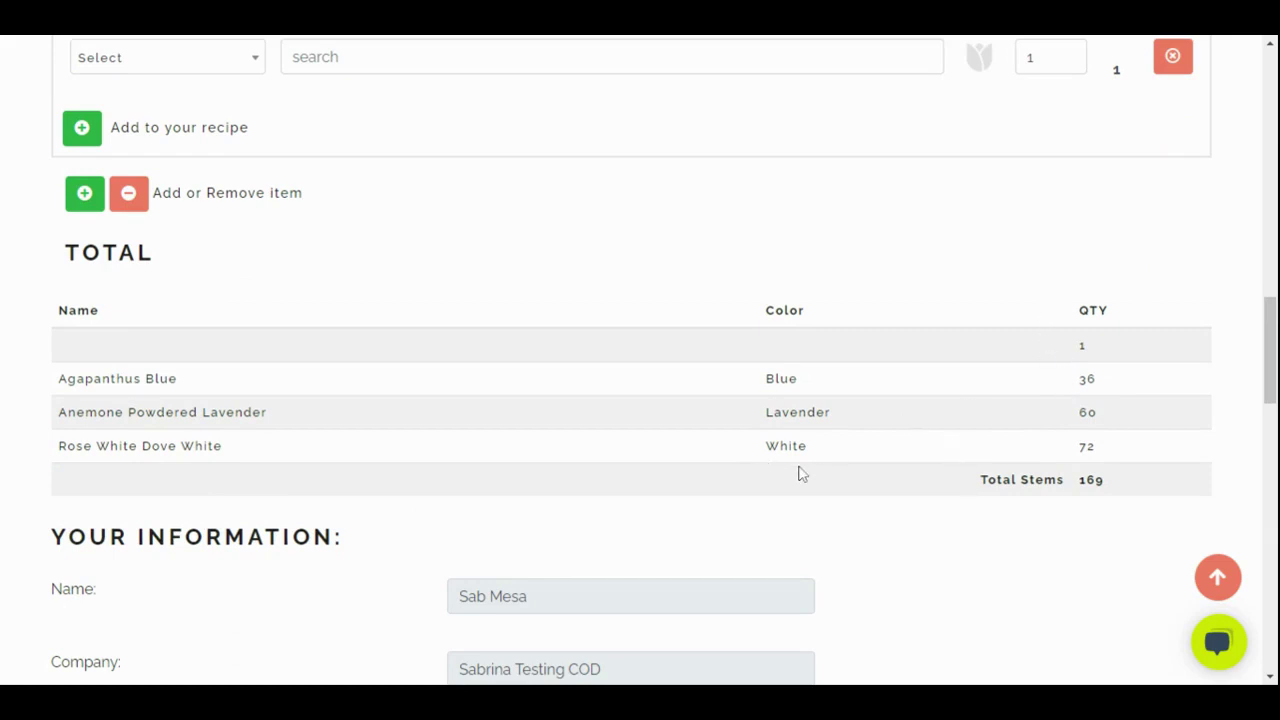
{"action": "scroll", "coordinate": [800, 476], "scroll_direction": "up", "scroll_amount": 1}
{"action": "scroll", "coordinate": [792, 496], "scroll_direction": "up", "scroll_amount": 3}
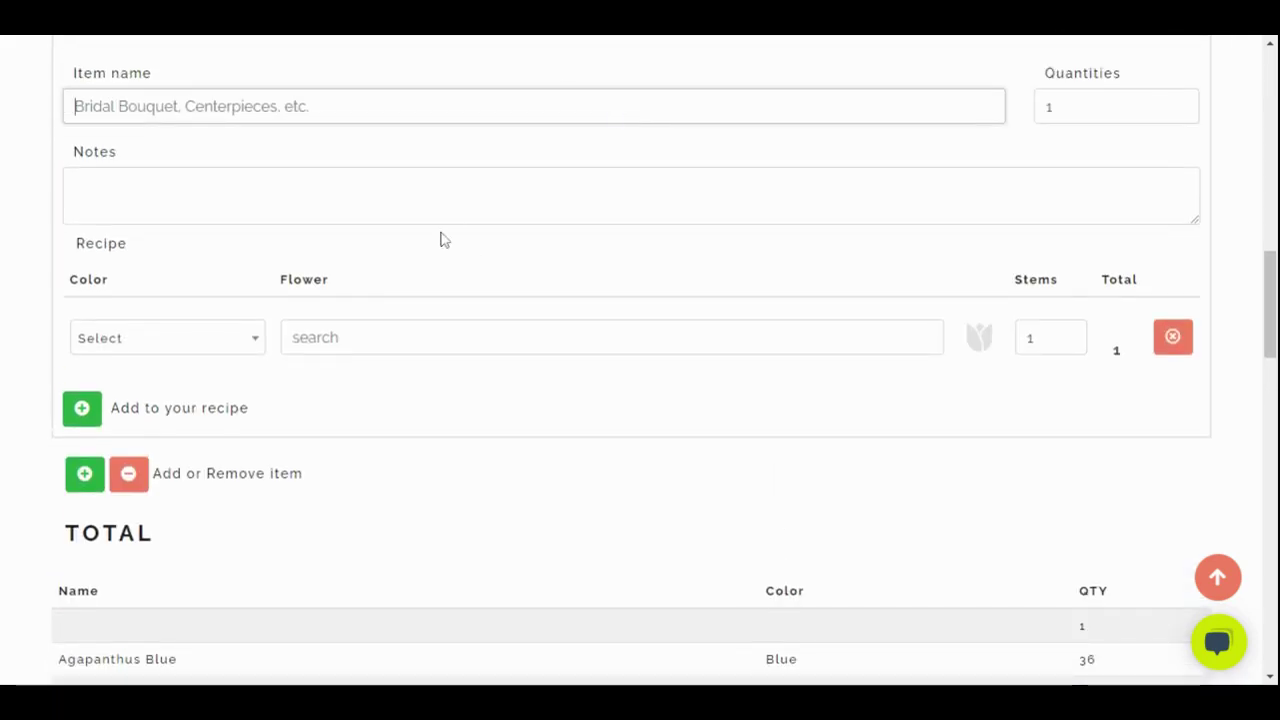
{"action": "scroll", "coordinate": [426, 237], "scroll_direction": "up", "scroll_amount": 2}
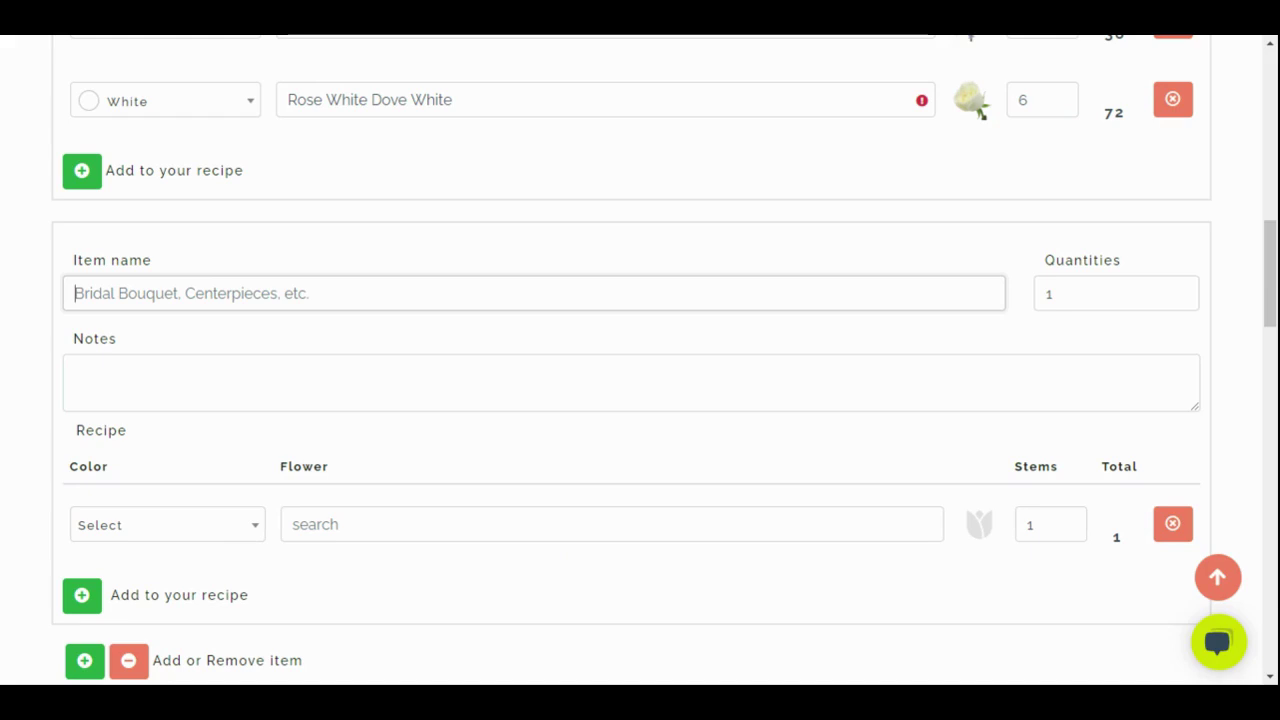
{"action": "scroll", "coordinate": [548, 541], "scroll_direction": "down", "scroll_amount": 3}
{"action": "scroll", "coordinate": [548, 541], "scroll_direction": "down", "scroll_amount": 1}
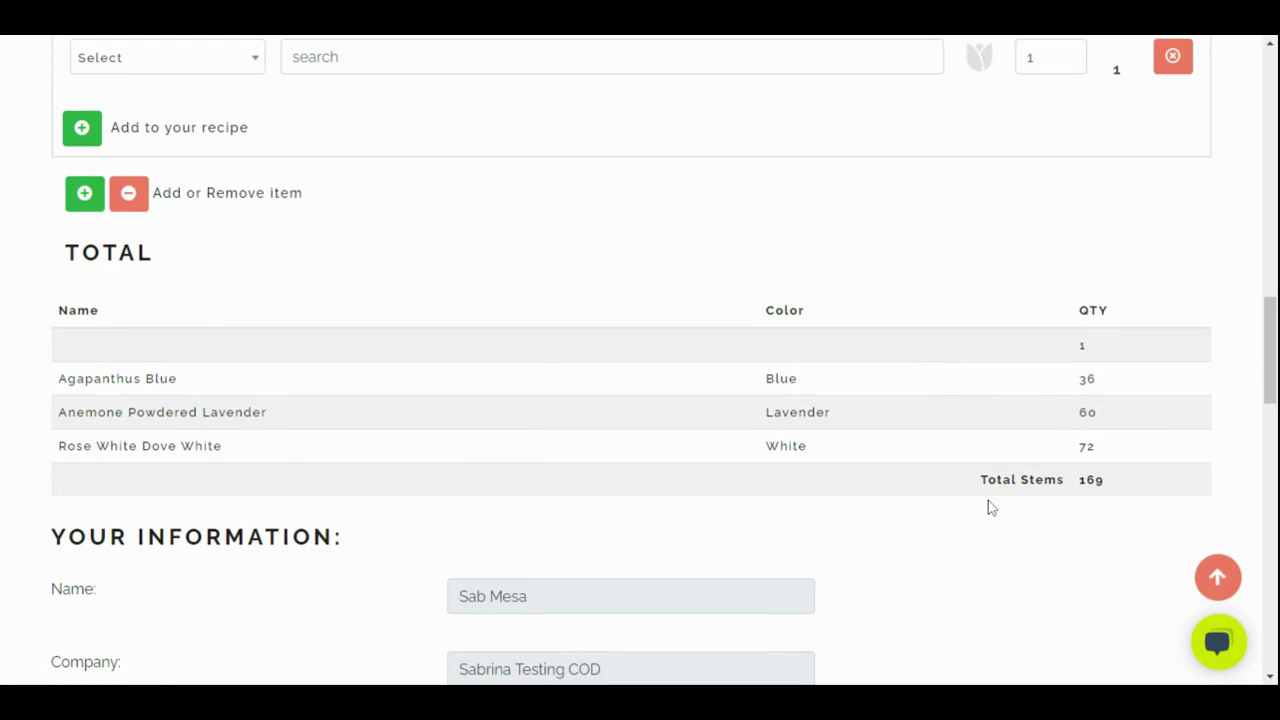
{"action": "scroll", "coordinate": [989, 508], "scroll_direction": "down", "scroll_amount": 4}
{"action": "scroll", "coordinate": [967, 506], "scroll_direction": "down", "scroll_amount": 4}
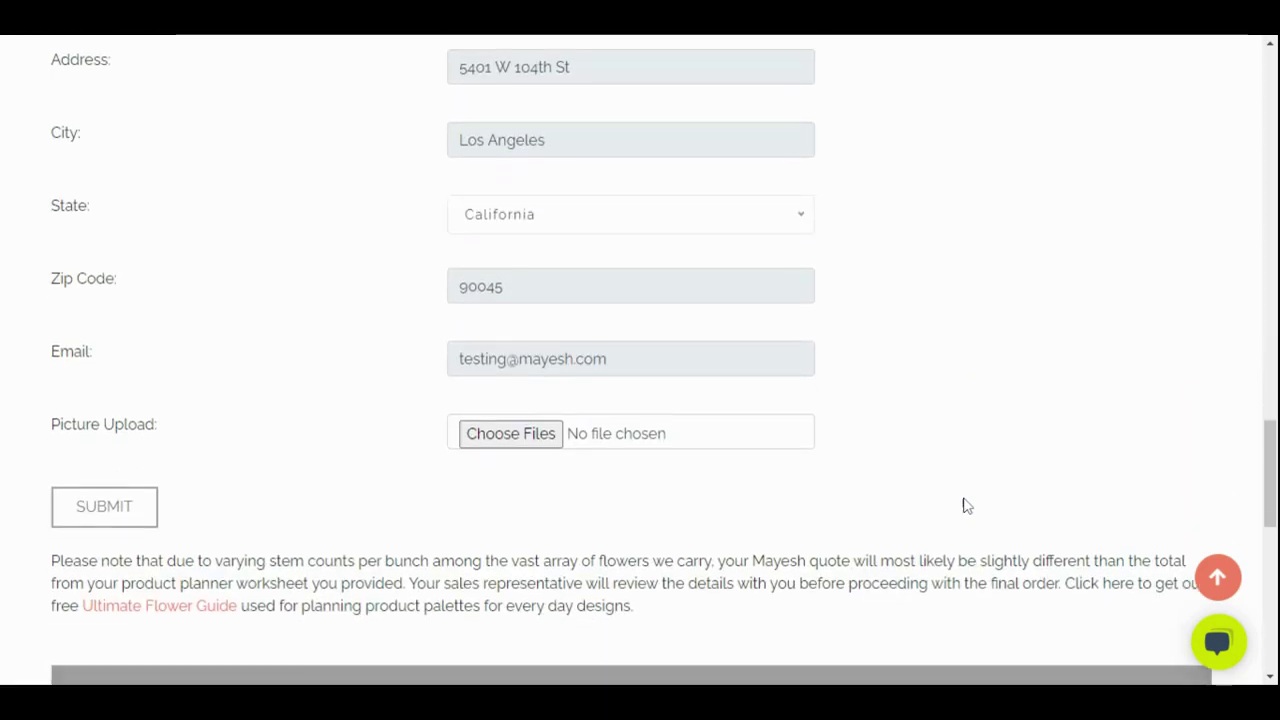
{"action": "scroll", "coordinate": [965, 506], "scroll_direction": "up", "scroll_amount": 6}
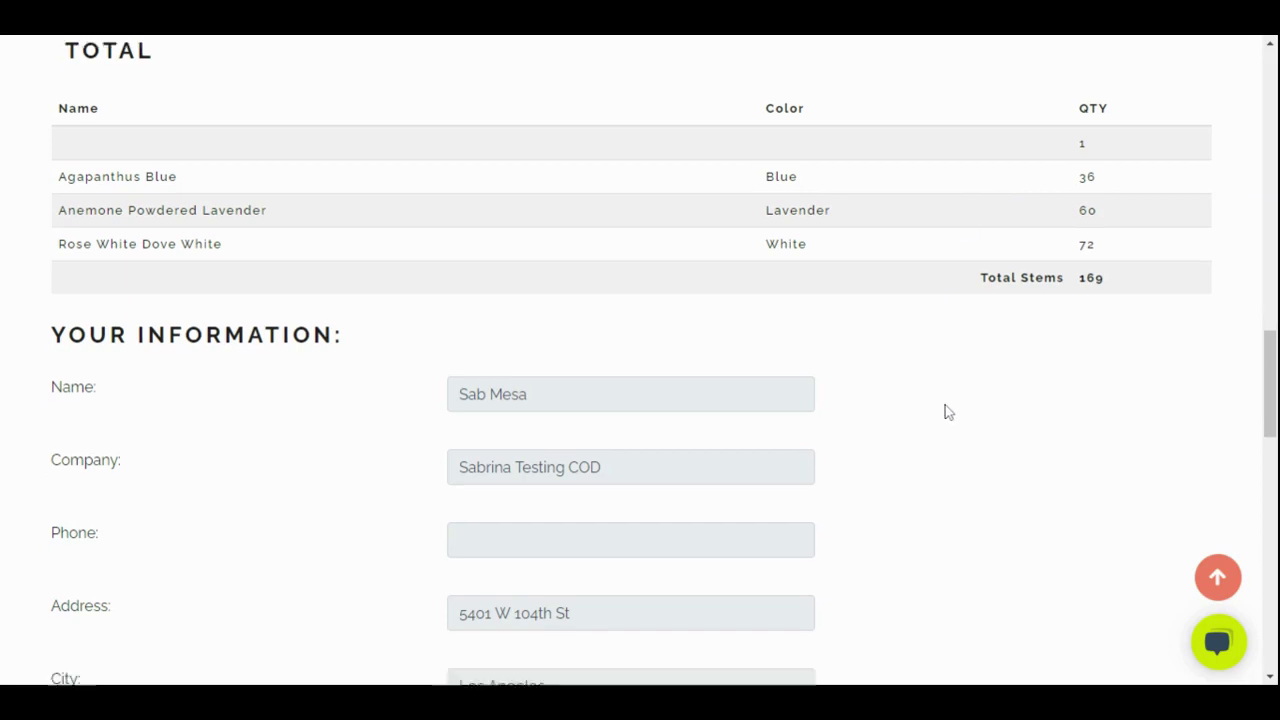
{"action": "scroll", "coordinate": [944, 410], "scroll_direction": "down", "scroll_amount": 3}
{"action": "scroll", "coordinate": [946, 411], "scroll_direction": "down", "scroll_amount": 9}
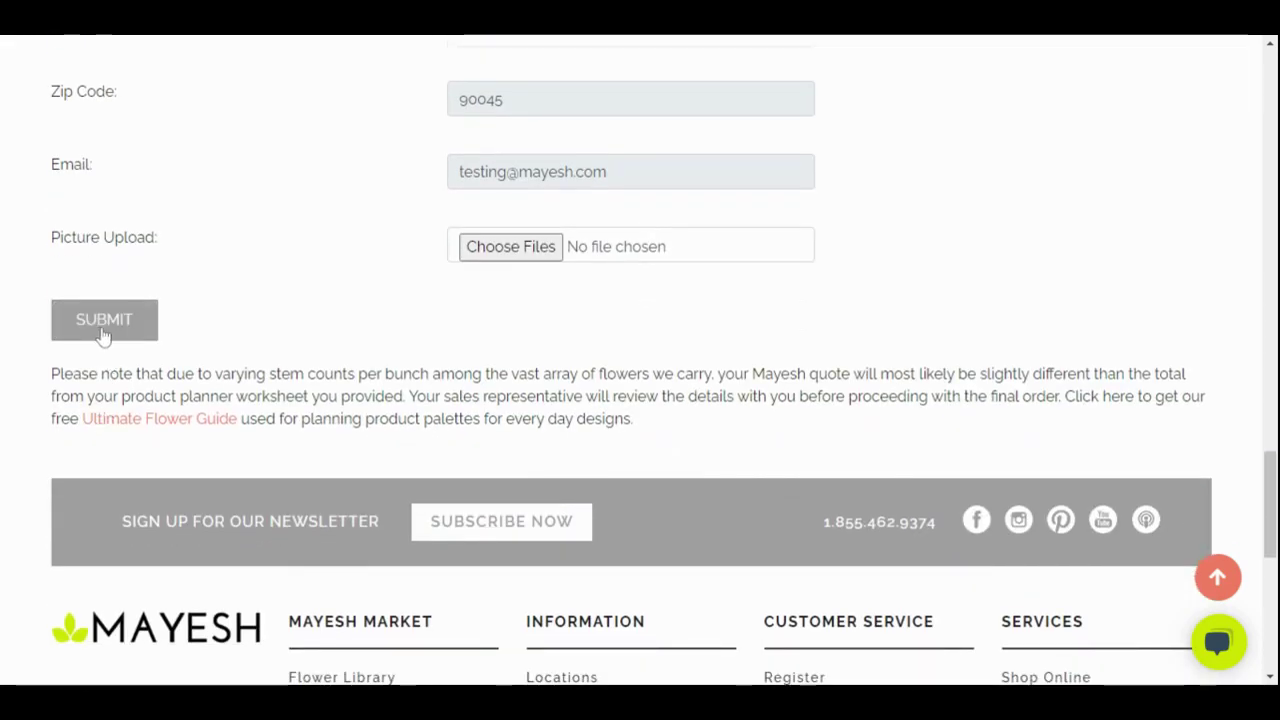
Submit the product planner request and confirm the successful submission
{"action": "left_click", "coordinate": [100, 340]}
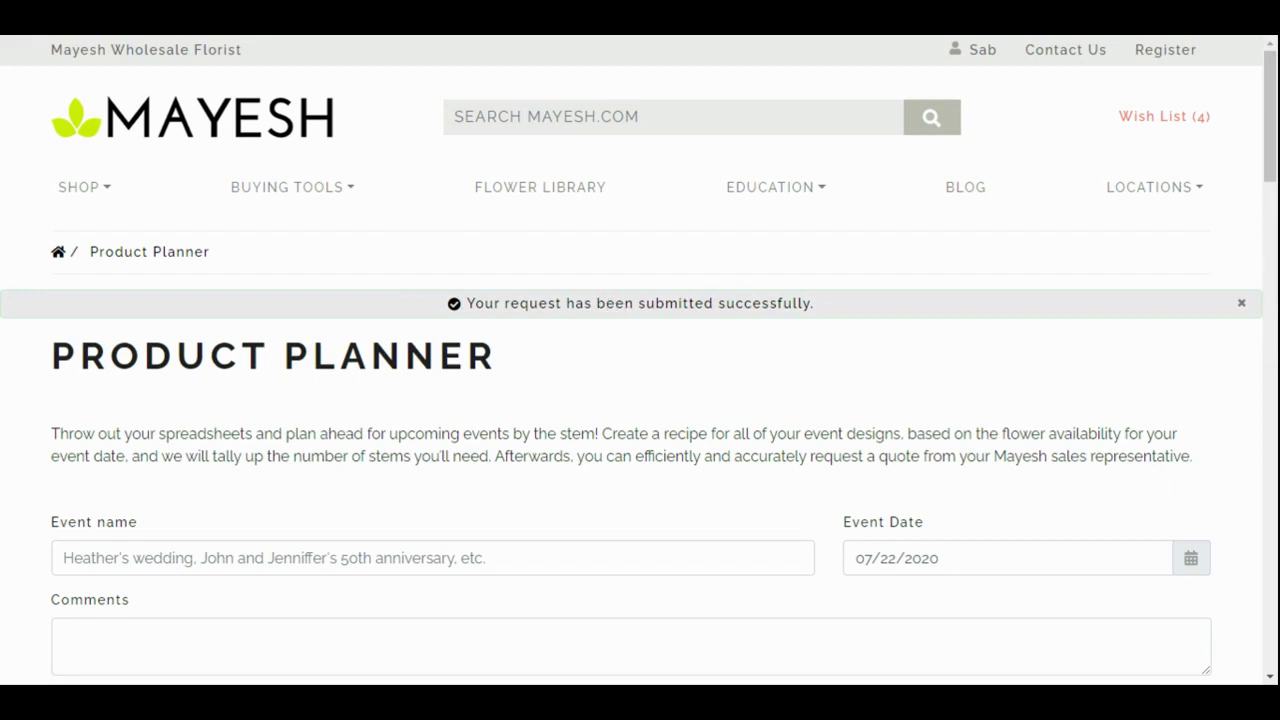
{"action": "left_click", "coordinate": [980, 50]}
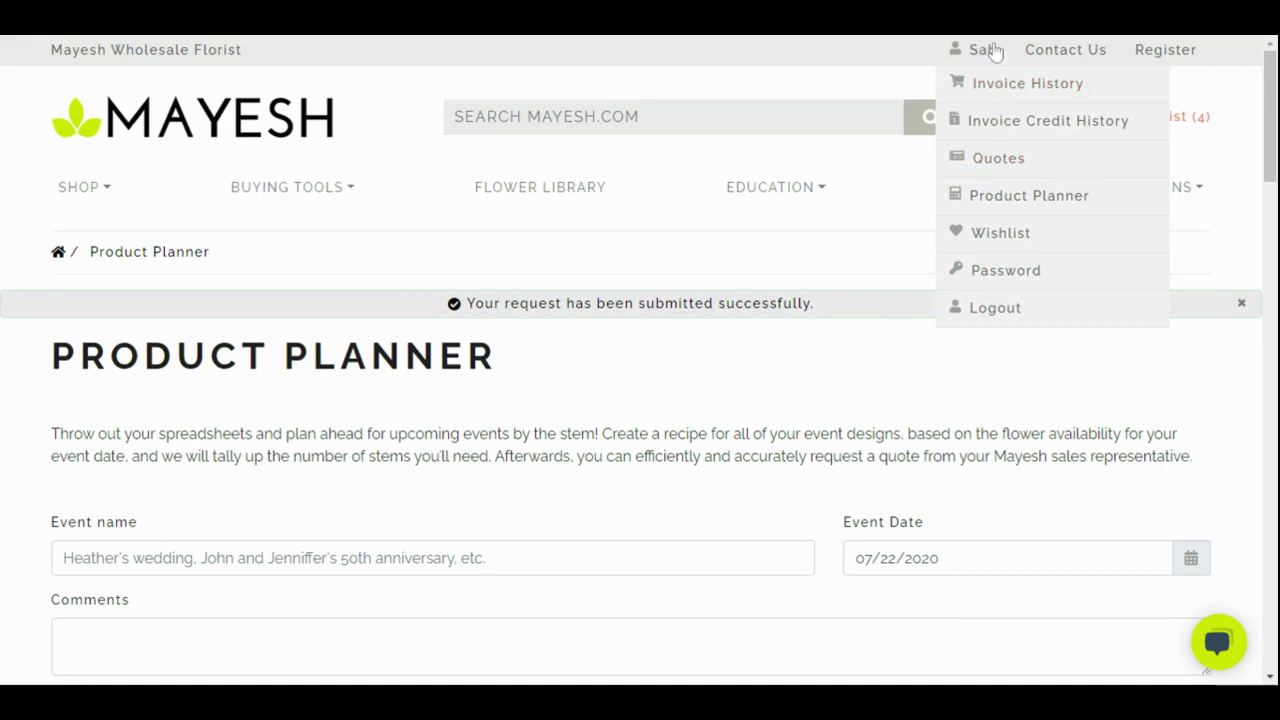
{"action": "mouse_move", "coordinate": [988, 55]}
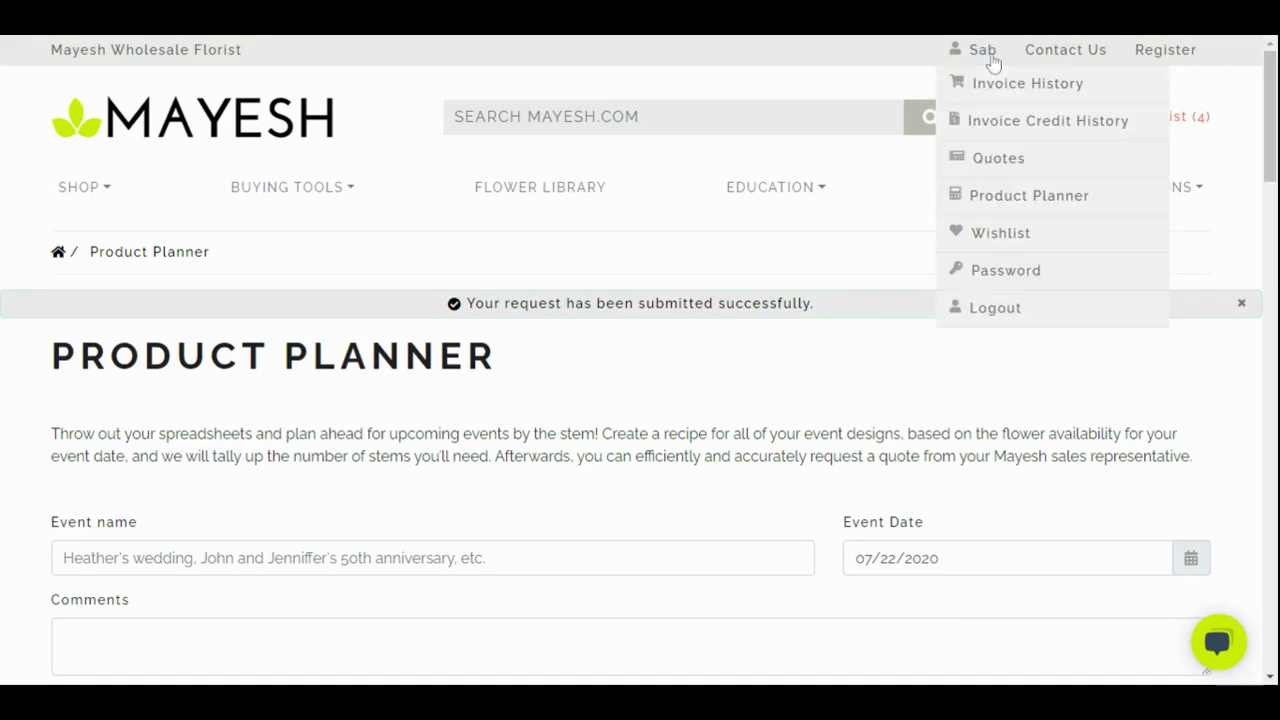
Open the saved 'Testing Mayesh' event from the Product Planner list and review its CP recipe
{"action": "left_click", "coordinate": [1163, 200]}
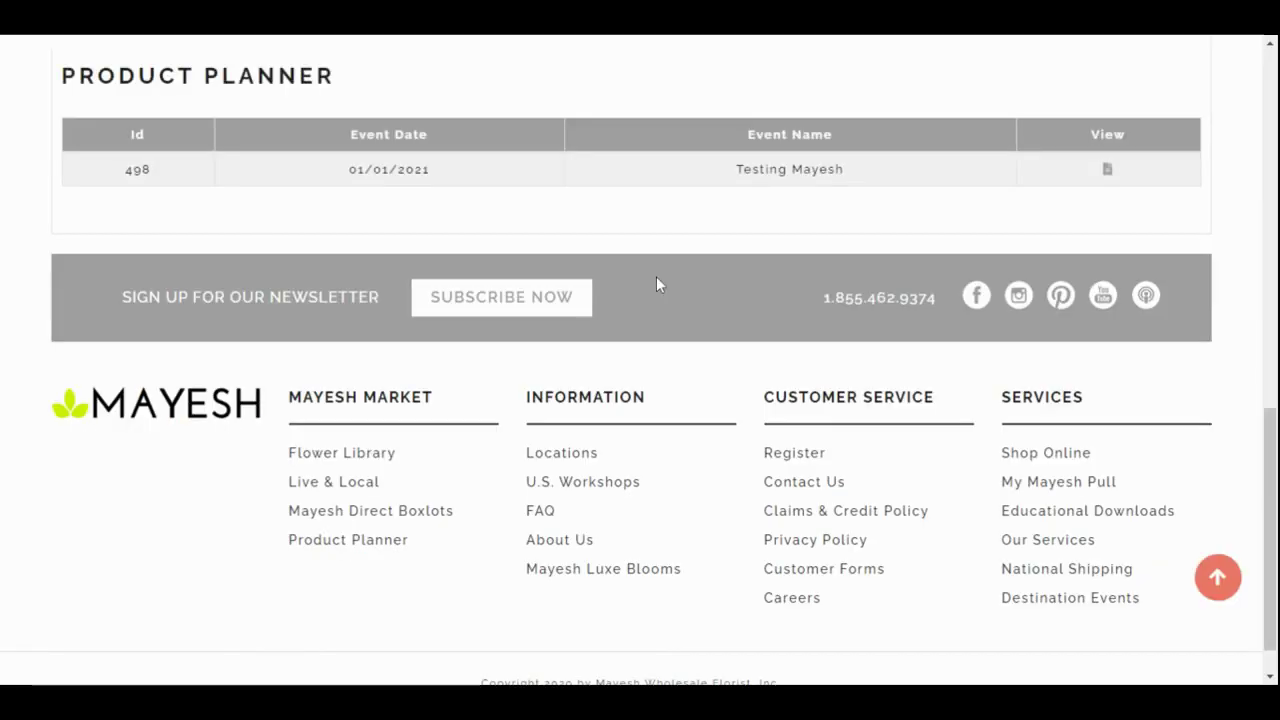
{"action": "left_click", "coordinate": [1108, 173]}
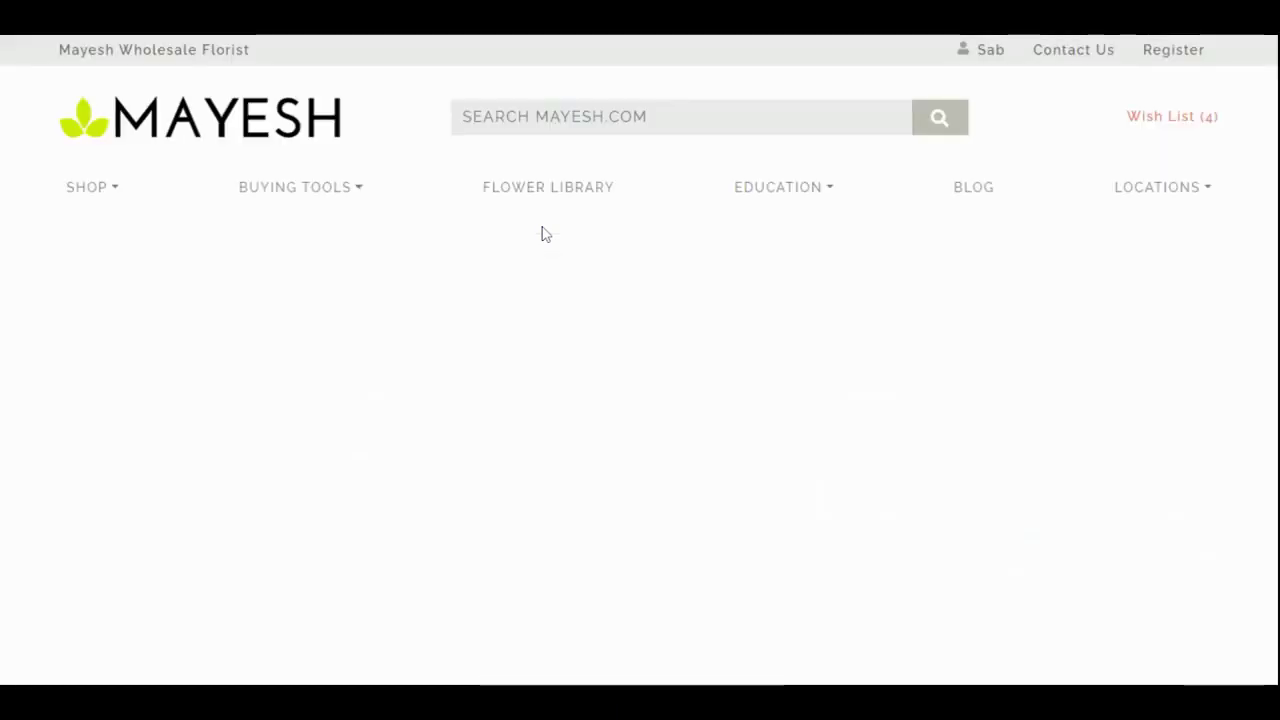
{"action": "scroll", "coordinate": [537, 234], "scroll_direction": "down", "scroll_amount": 5}
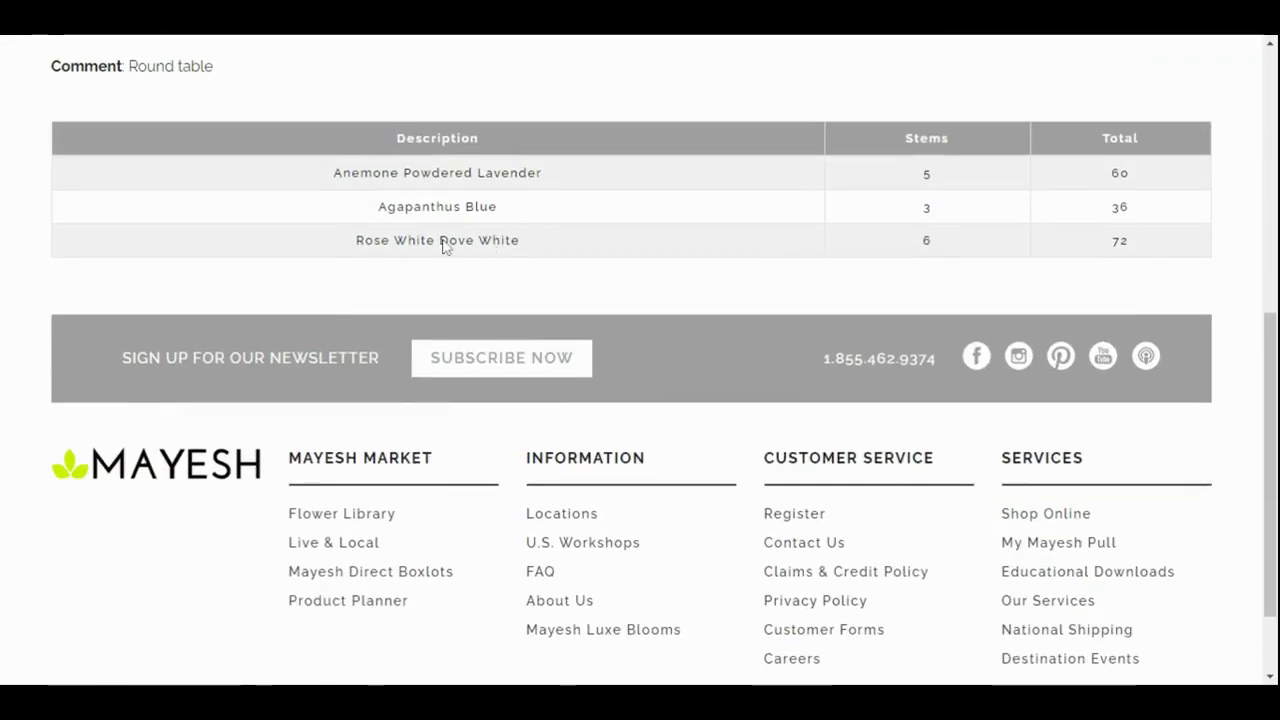
{"action": "scroll", "coordinate": [445, 246], "scroll_direction": "up", "scroll_amount": 5}
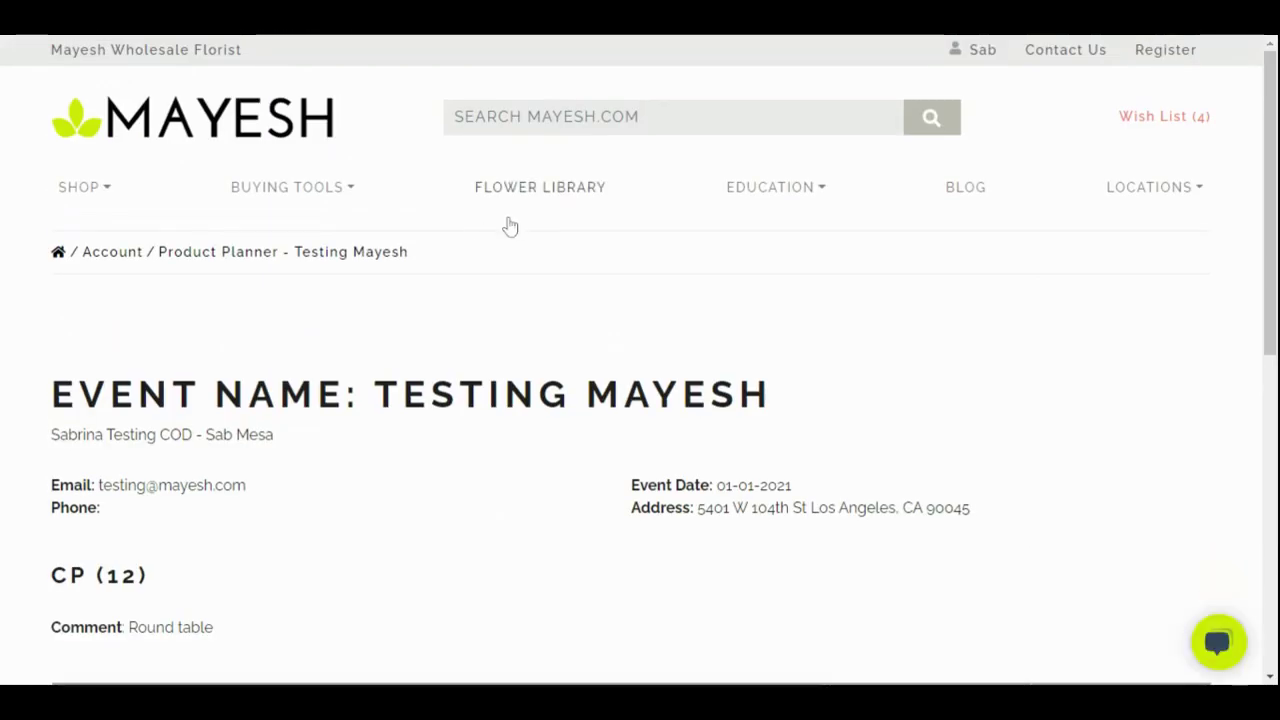